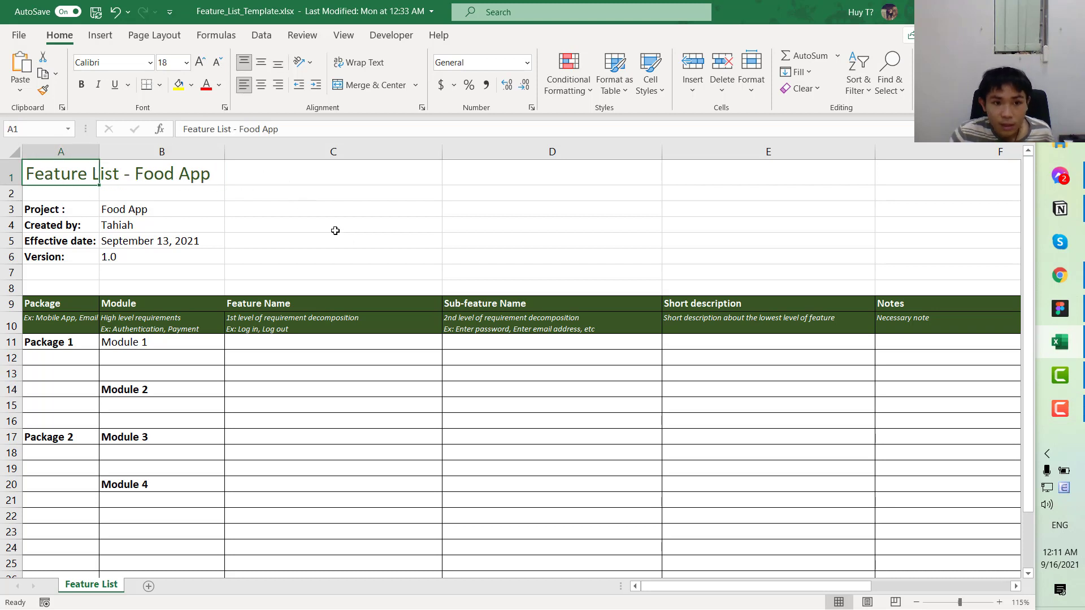
Step: Select the title cell A1 and its neighbour B1 on the Feature List sheet
click(292, 218)
click(67, 179)
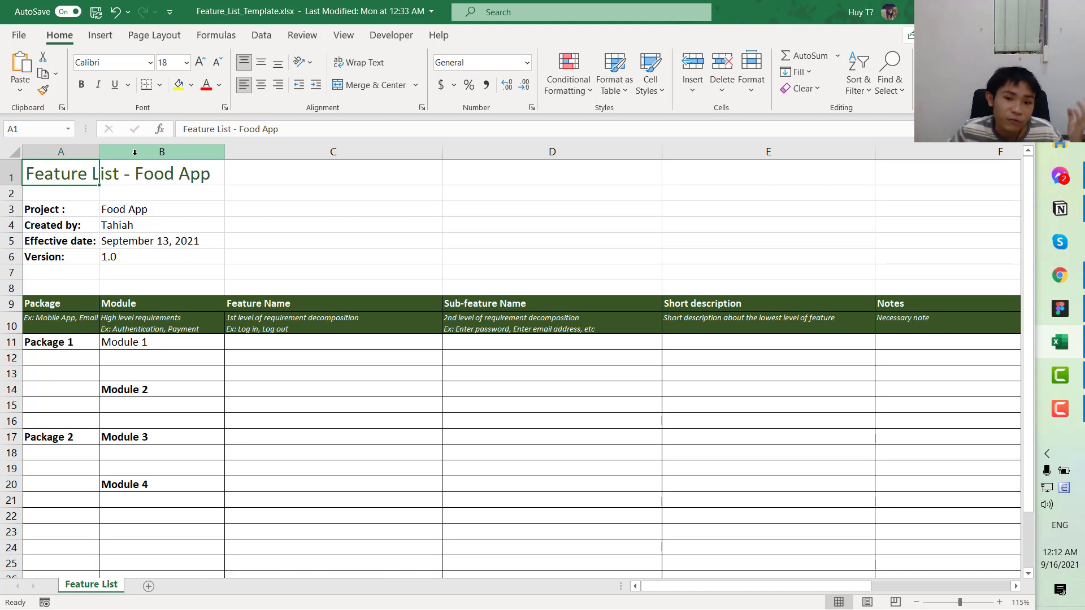
click(177, 177)
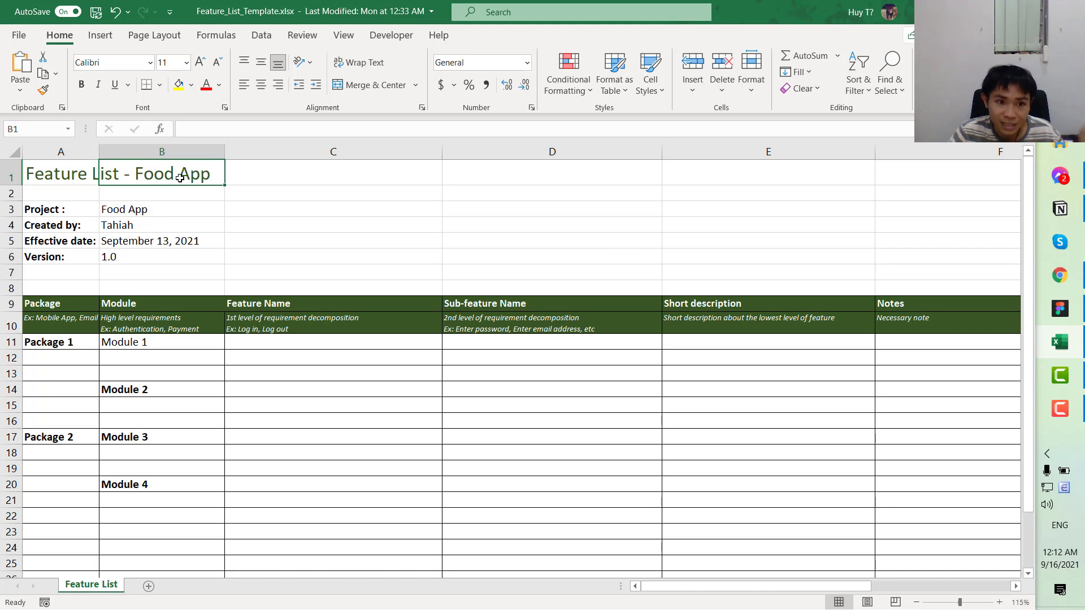
click(59, 171)
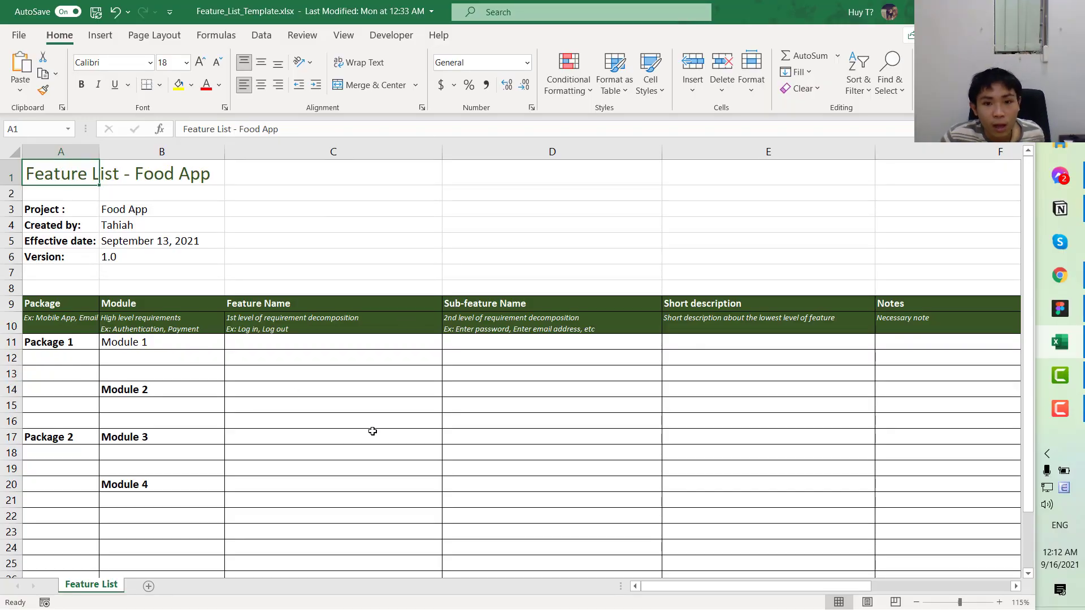
scroll(372, 431, down, 2)
scroll(37, 276, up, 2)
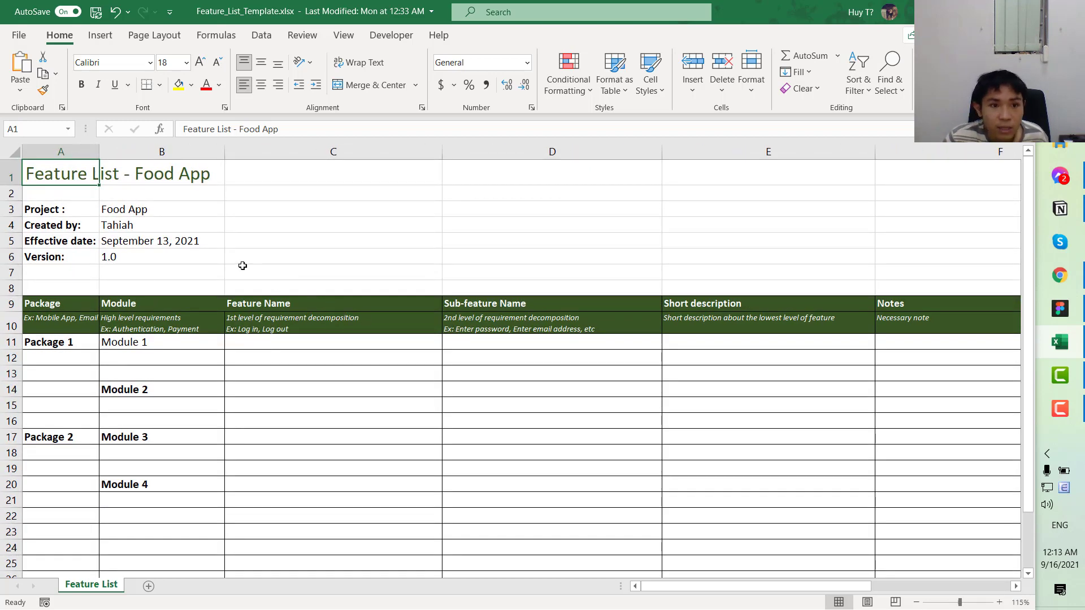
Step: Select header block A1:B6 and undo the column C widening, then select A8:E13 and A7
shift+click(334, 247)
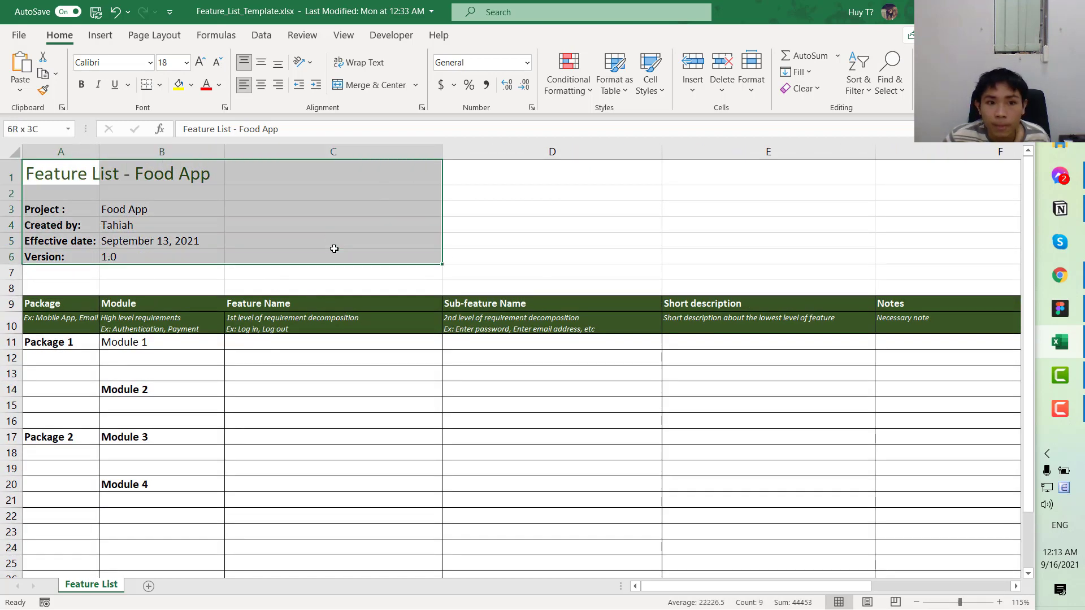
click(113, 241)
drag(33, 173, 64, 193)
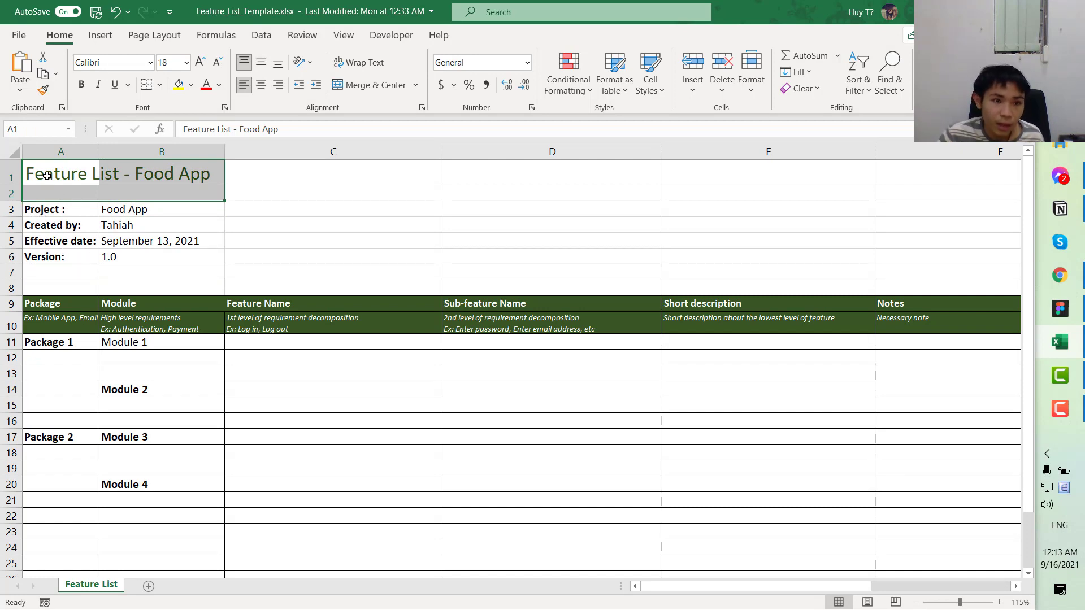
drag(47, 176, 168, 258)
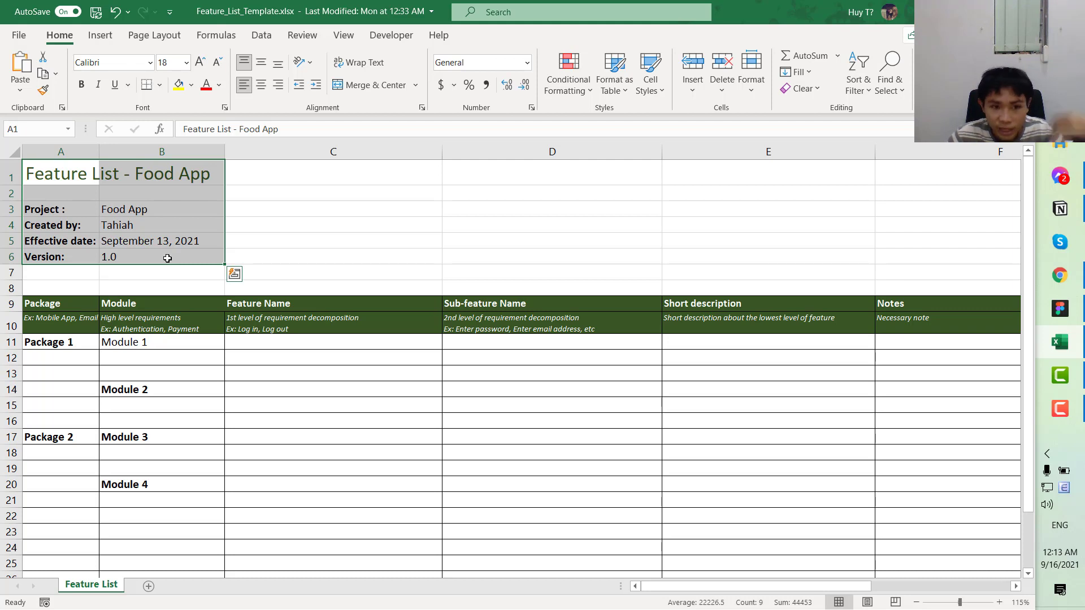
click(151, 220)
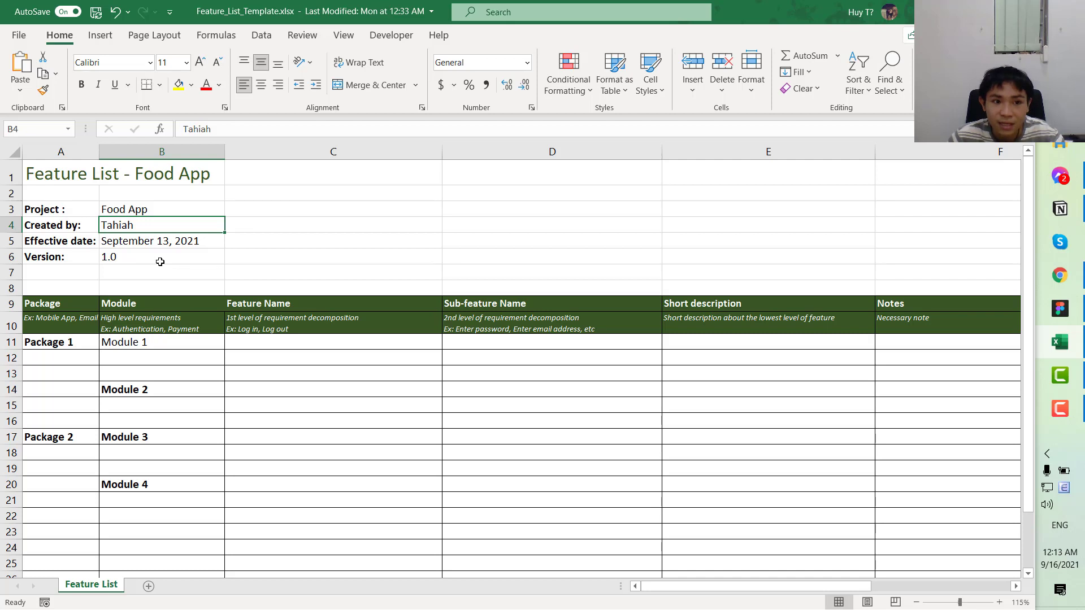
drag(145, 255, 60, 174)
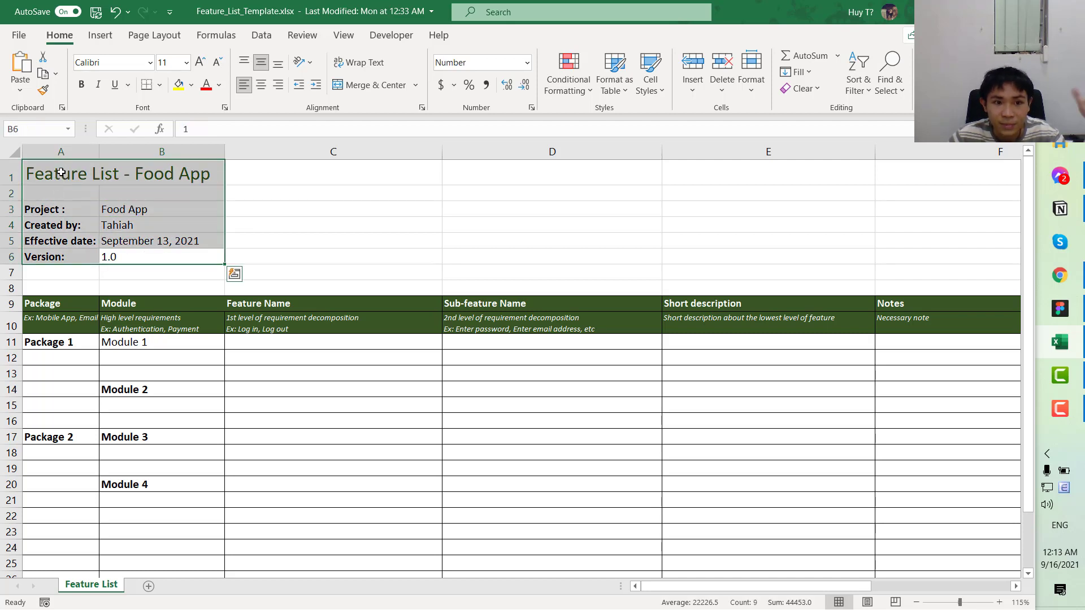
key(ctrl+z)
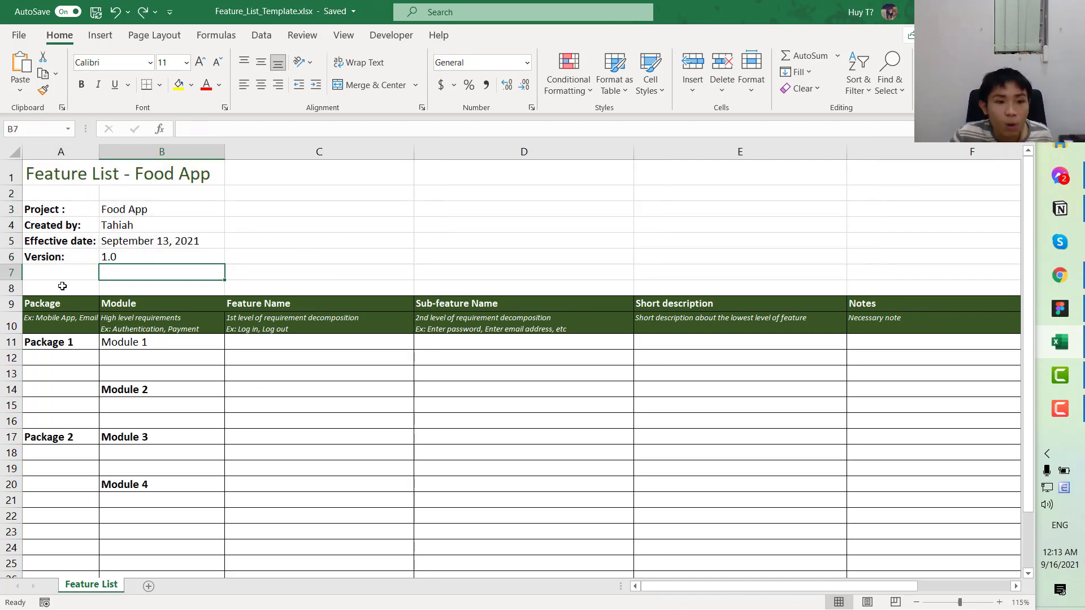
drag(61, 283, 80, 375)
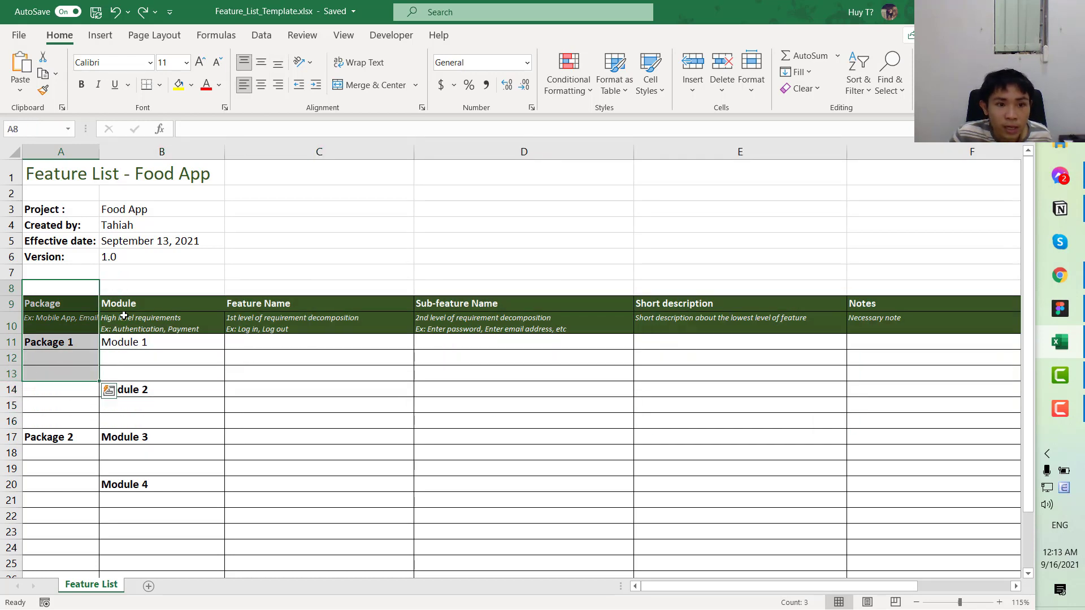
click(92, 272)
scroll(68, 282, down, 2)
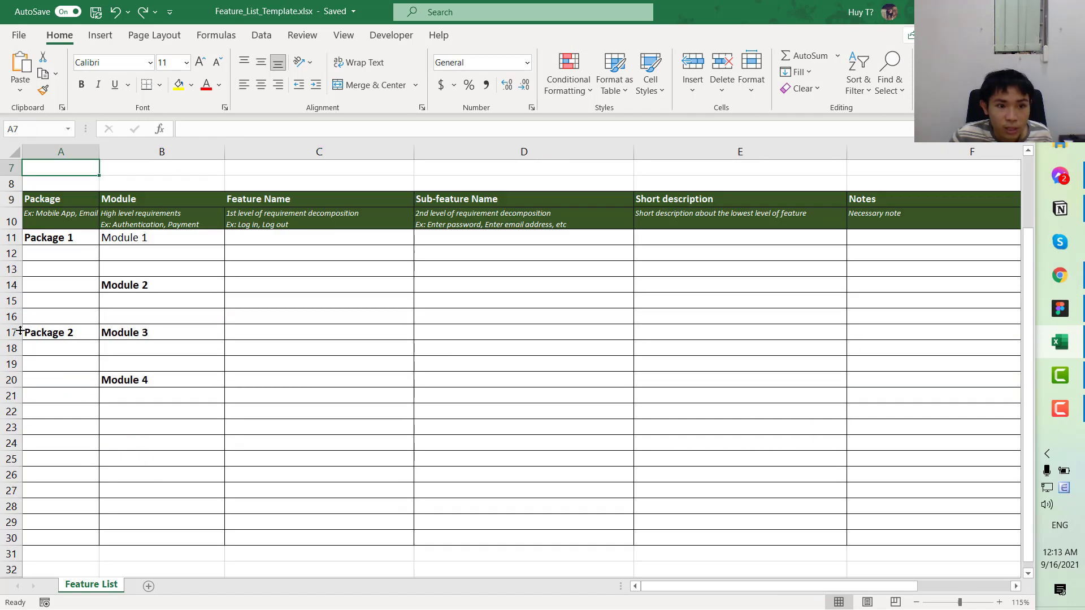
scroll(39, 294, up, 1)
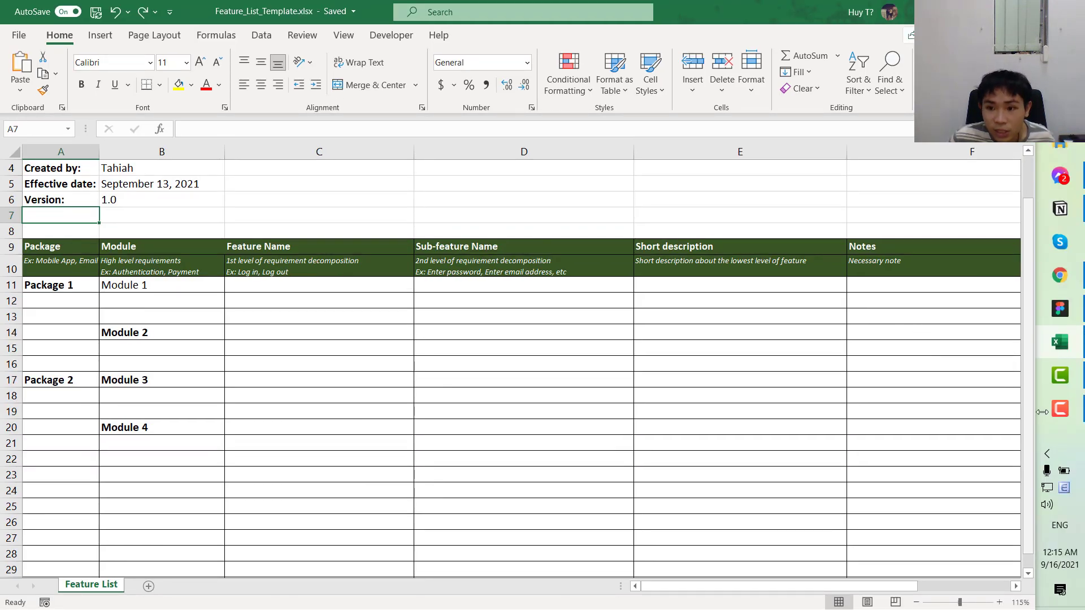
Step: Switch to the Food App Ui Kit v2 Figma file and browse its Screens page frames
click(1068, 320)
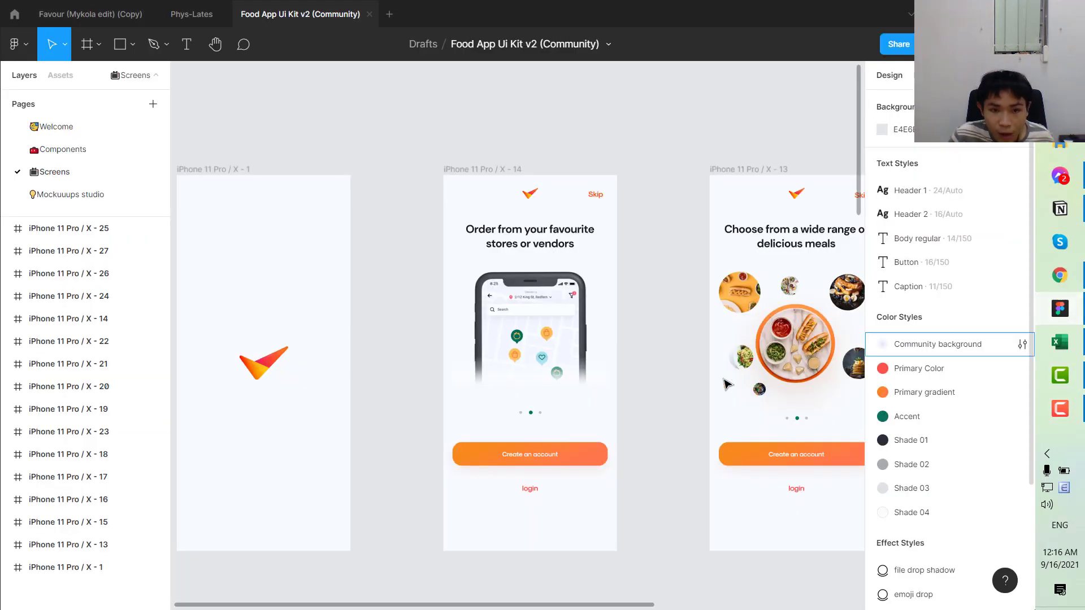
drag(439, 609, 513, 608)
scroll(485, 576, left, 3)
scroll(397, 567, right, 3)
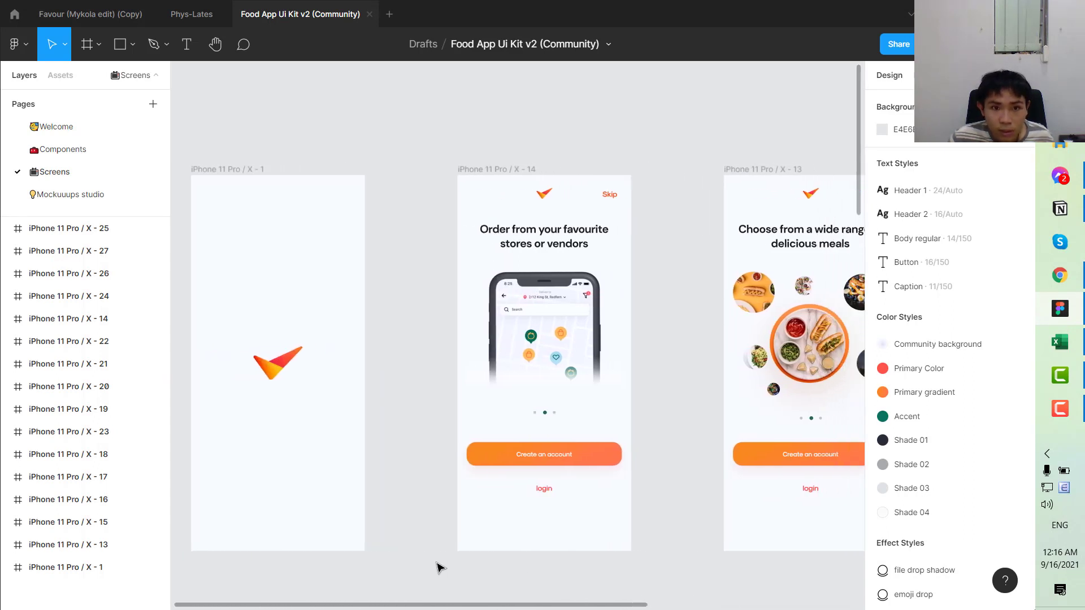
scroll(678, 565, right, 5)
scroll(566, 581, left, 8)
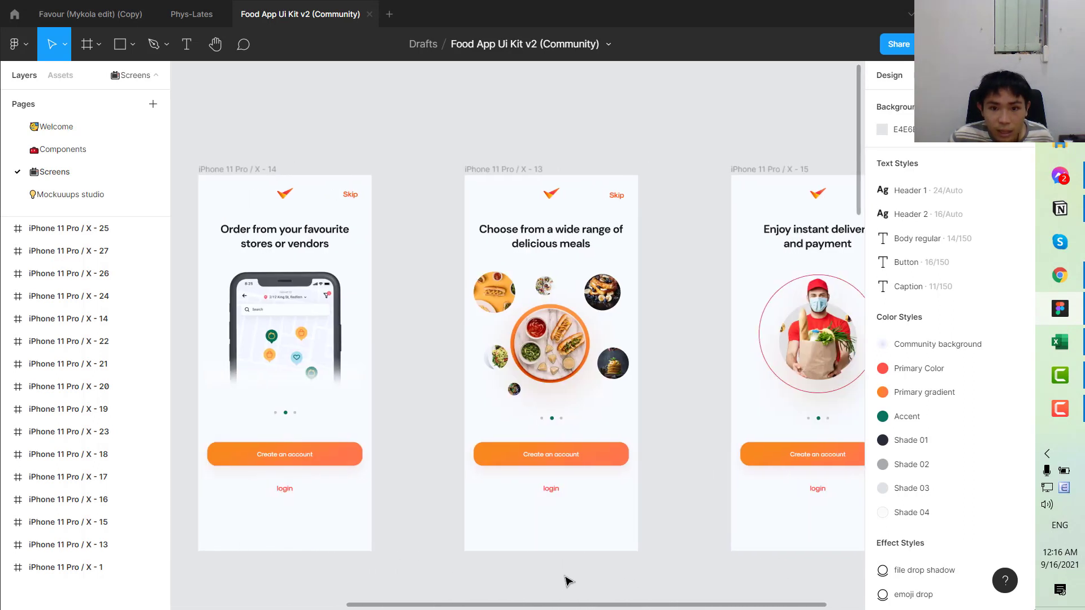
scroll(431, 537, down, 5)
scroll(431, 537, up, 6)
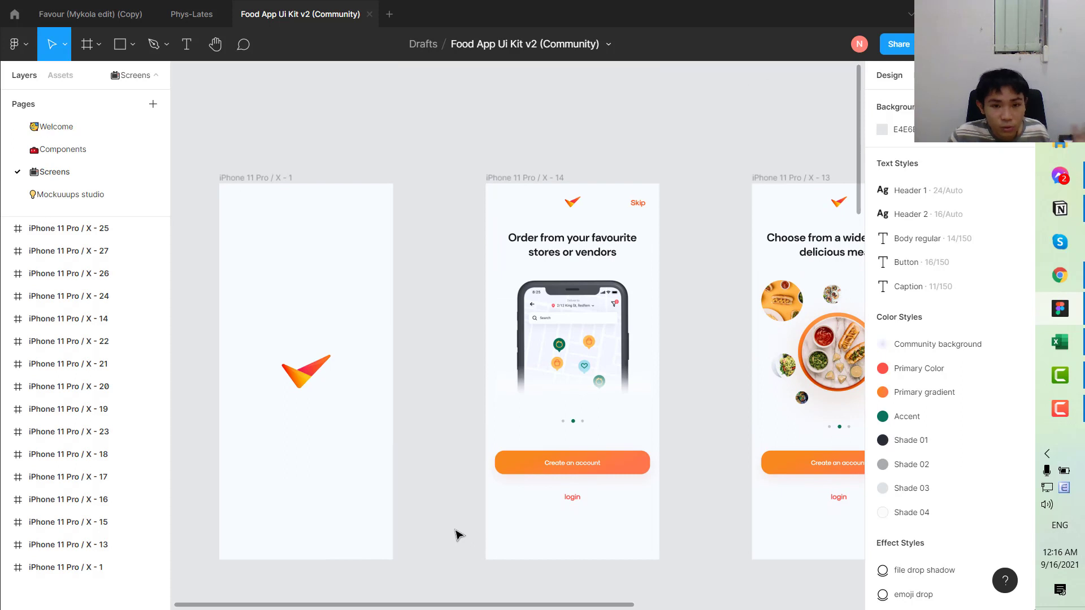
scroll(418, 543, down, 3)
scroll(419, 543, up, 2)
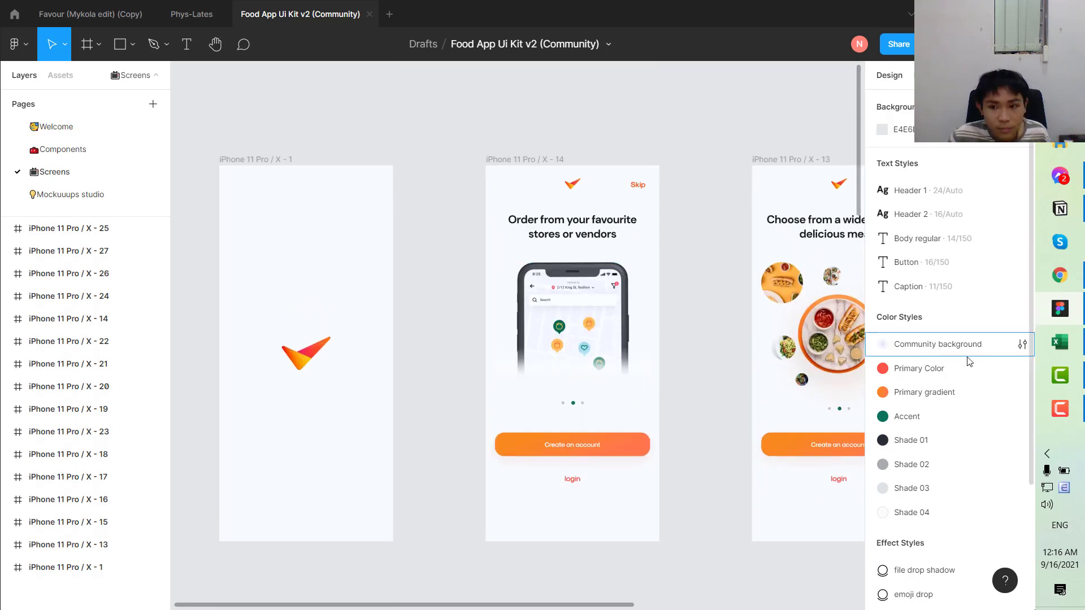
click(1058, 408)
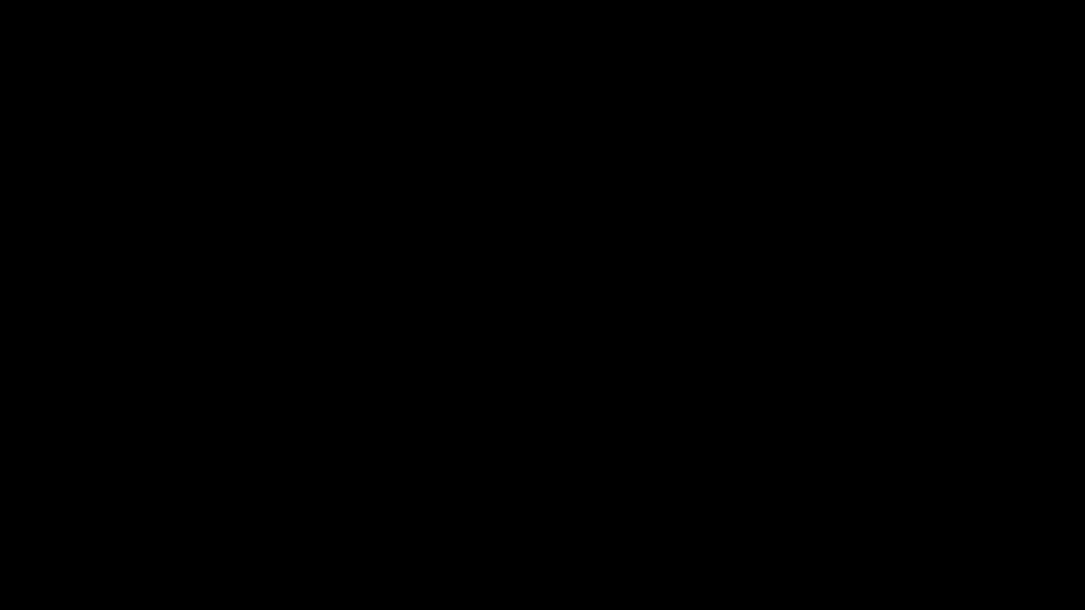
Step: Zoom and pan across the kit's splash and onboarding frames
scroll(744, 431, down, 3)
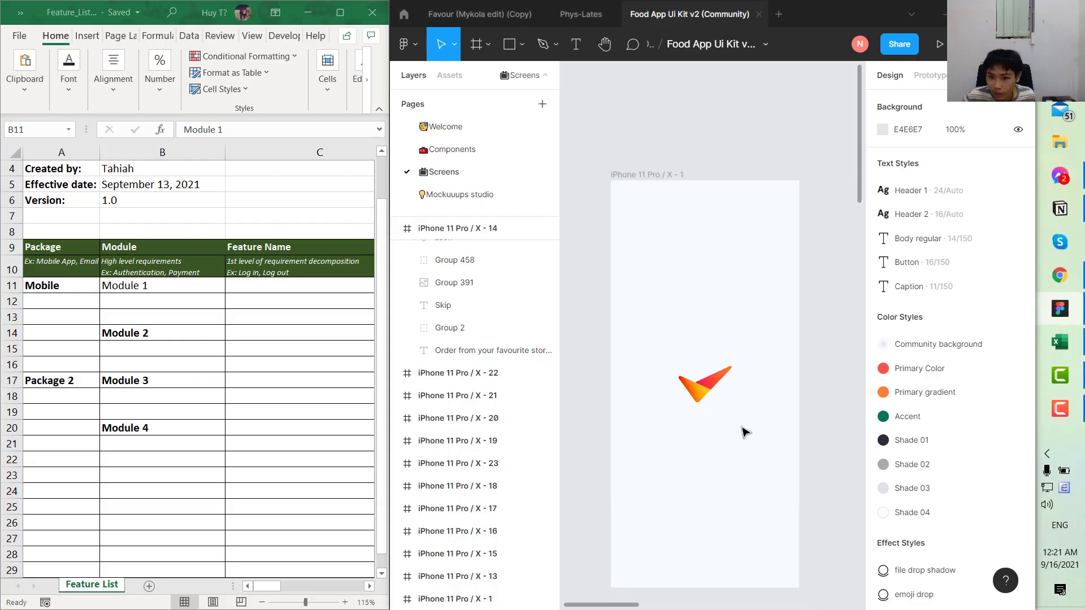
mouse_move(633, 606)
mouse_down()
mouse_move(748, 607)
mouse_move(613, 608)
mouse_up()
scroll(676, 500, down, 2)
scroll(666, 464, up, 1)
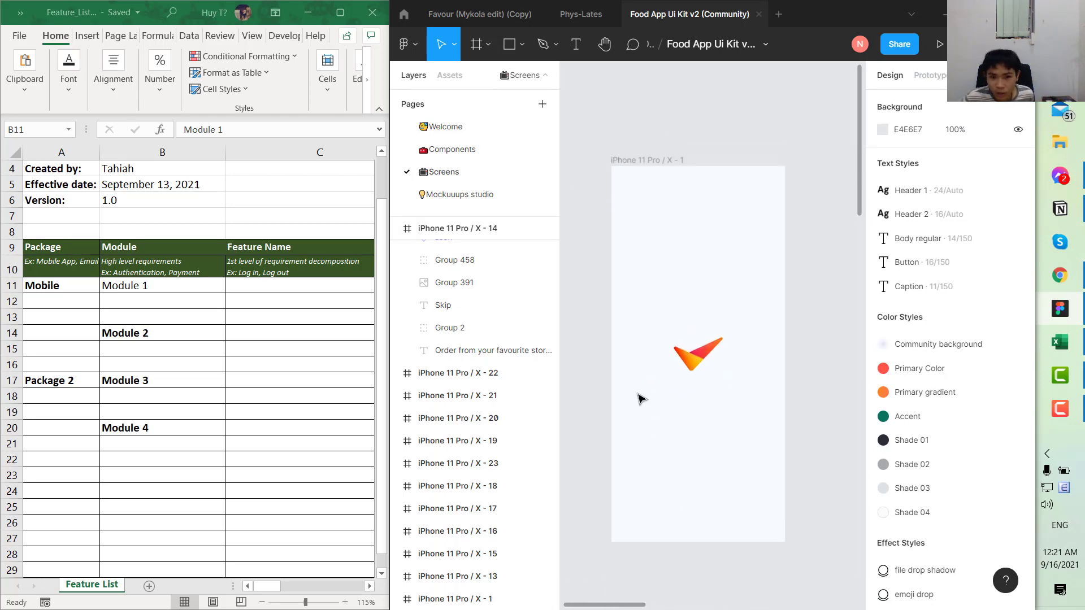
scroll(603, 412, up, 2)
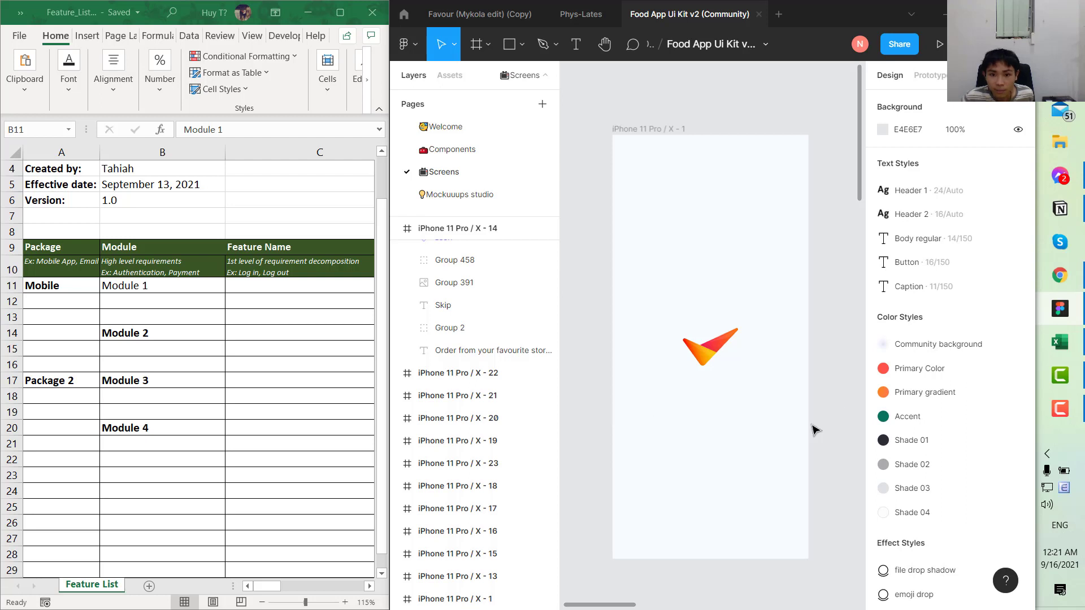
scroll(732, 545, down, 3)
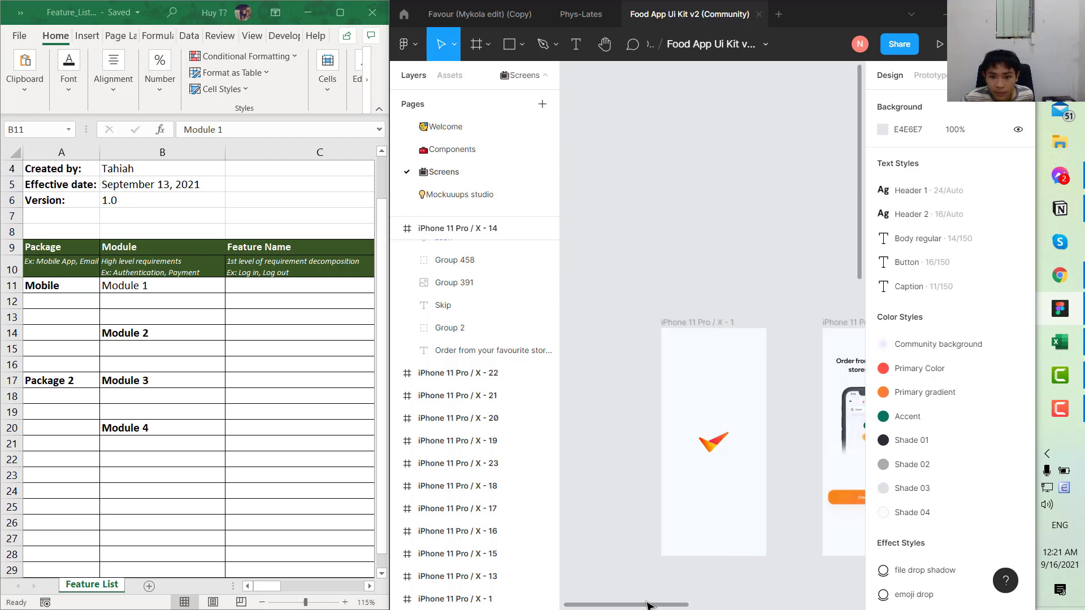
drag(648, 605, 829, 608)
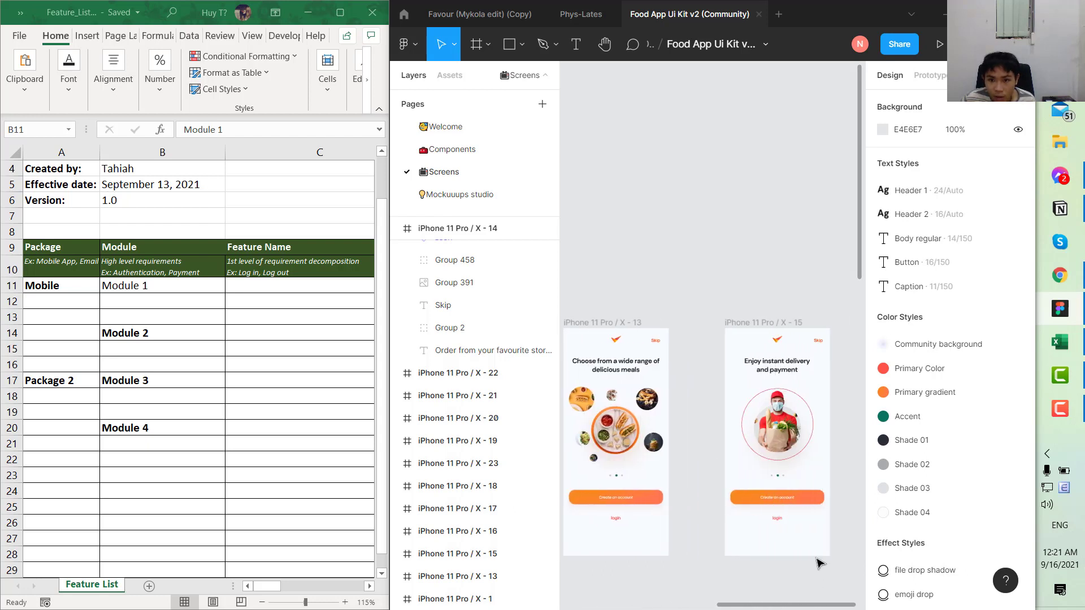
Step: Browse the sign-up, password and X - 1 splash frames, then return to Excel
scroll(819, 563, down, 1)
scroll(746, 548, left, 8)
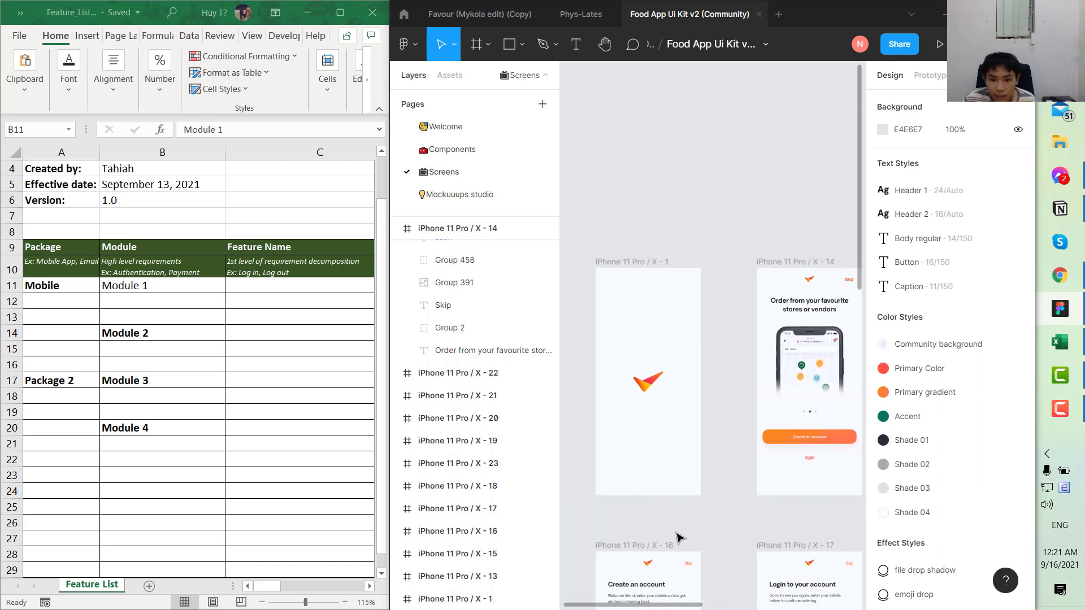
scroll(678, 535, down, 4)
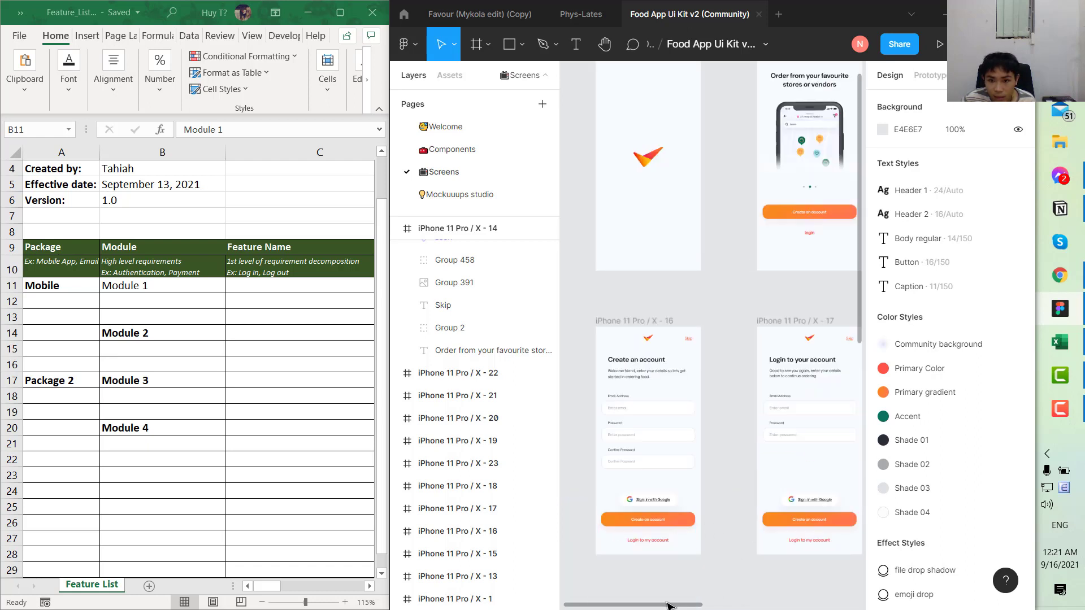
drag(668, 605, 598, 588)
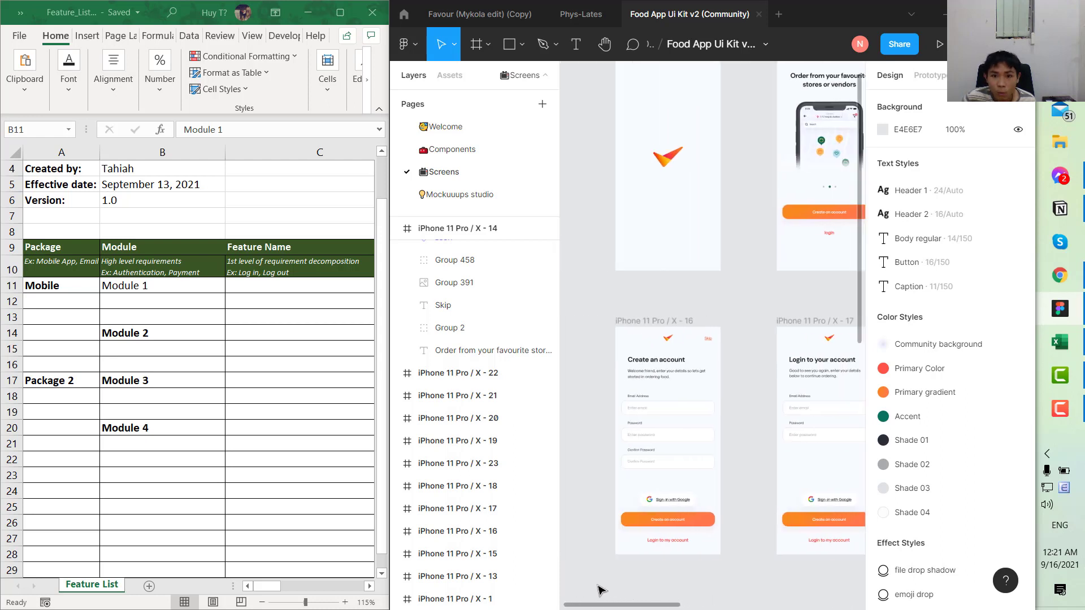
scroll(590, 415, up, 1)
scroll(605, 223, up, 2)
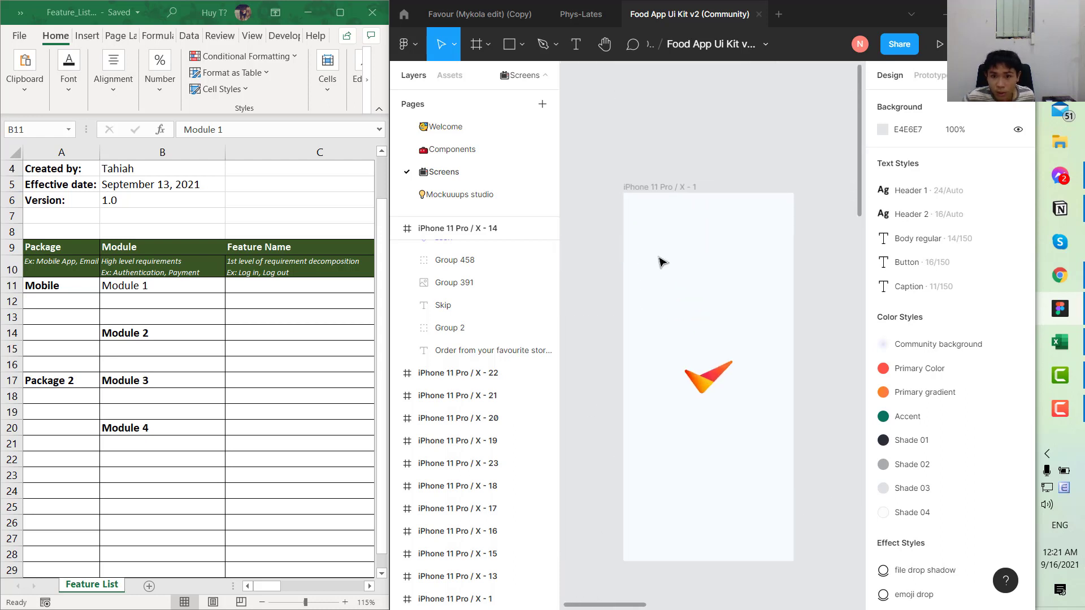
scroll(807, 517, up, 2)
scroll(741, 557, up, 2)
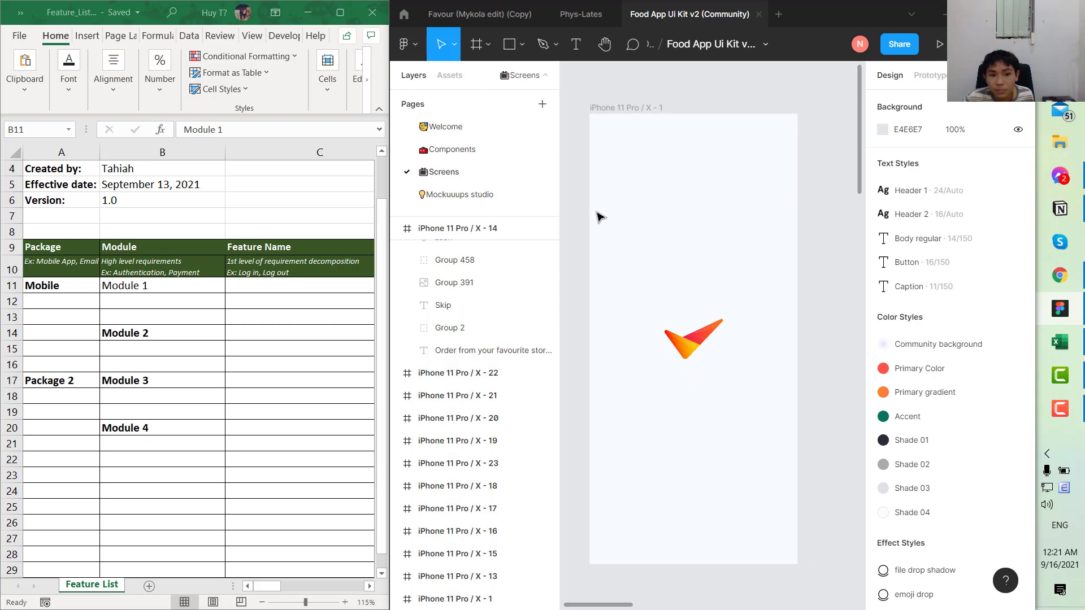
click(50, 285)
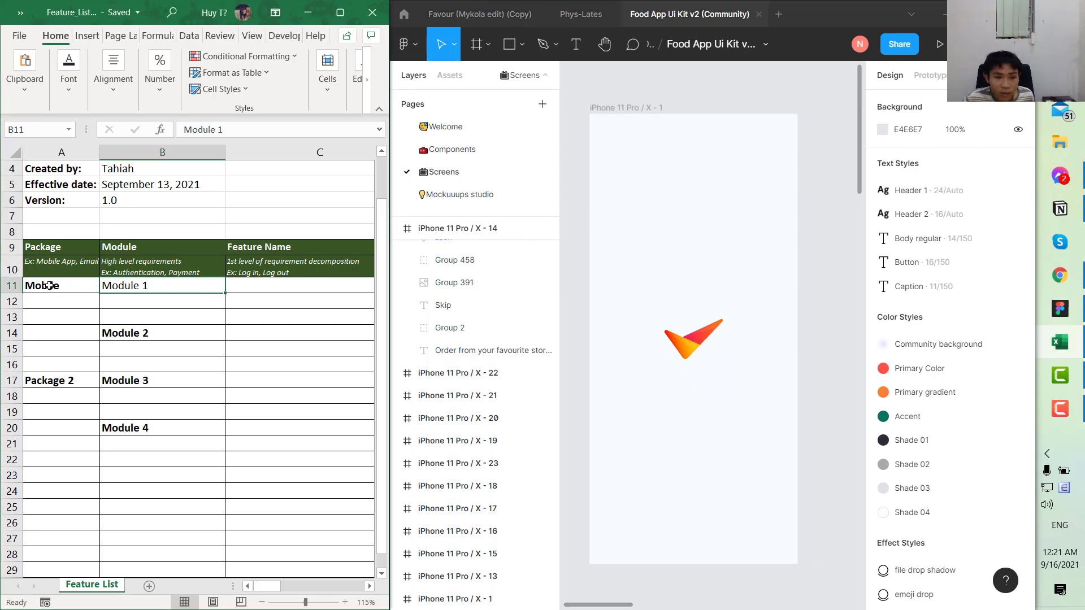
Step: Re-enter Mobile in A11 and clear Module 1 from B11
click(50, 285)
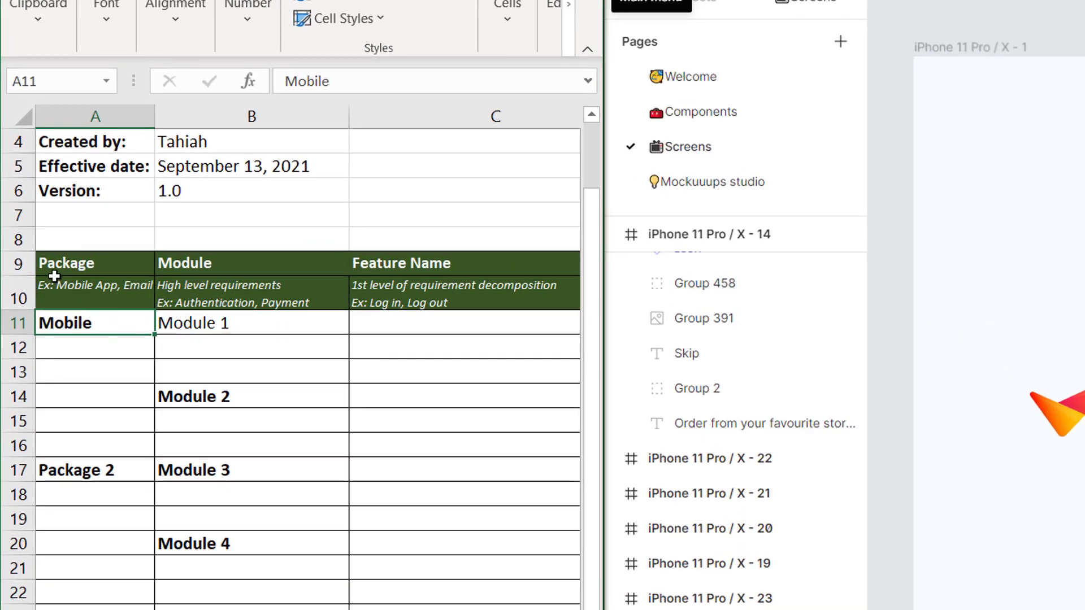
scroll(53, 276, up, 2)
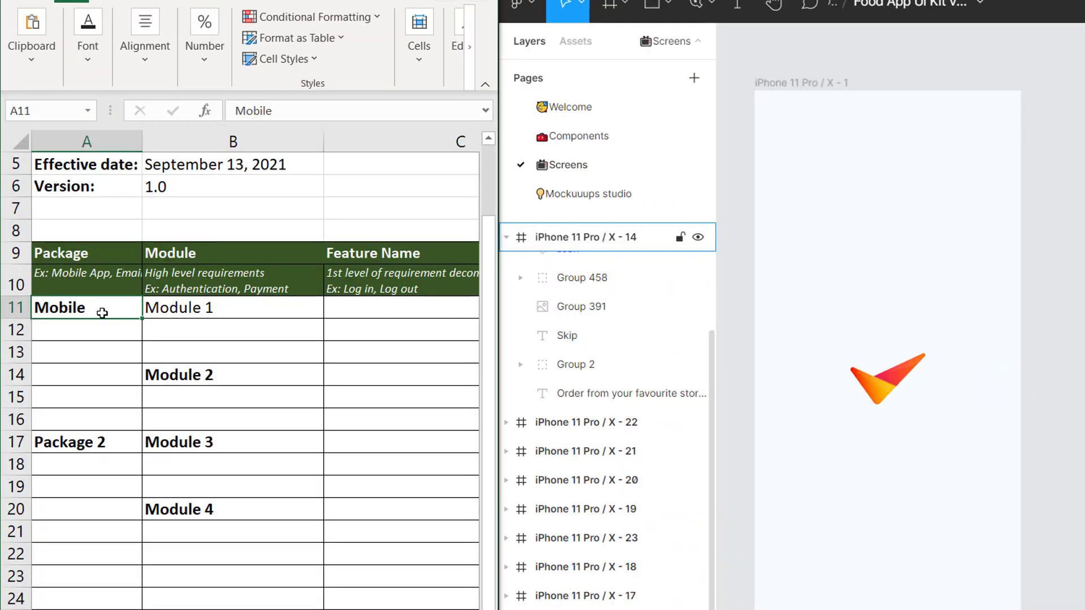
text(Mobile)
key(Return)
key(Up)
key(Right)
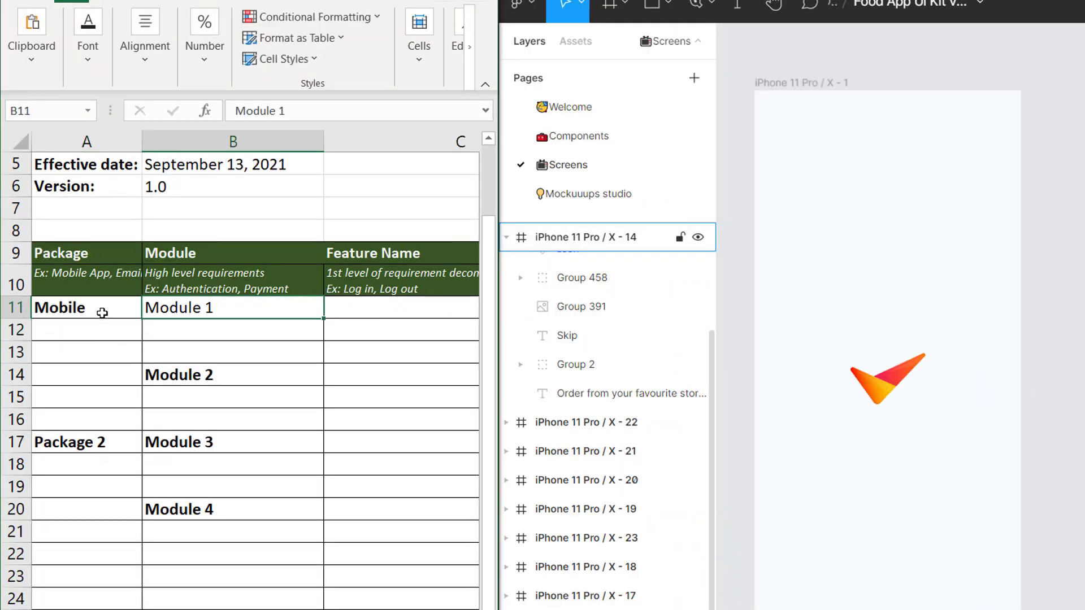
key(Delete)
key(Down)
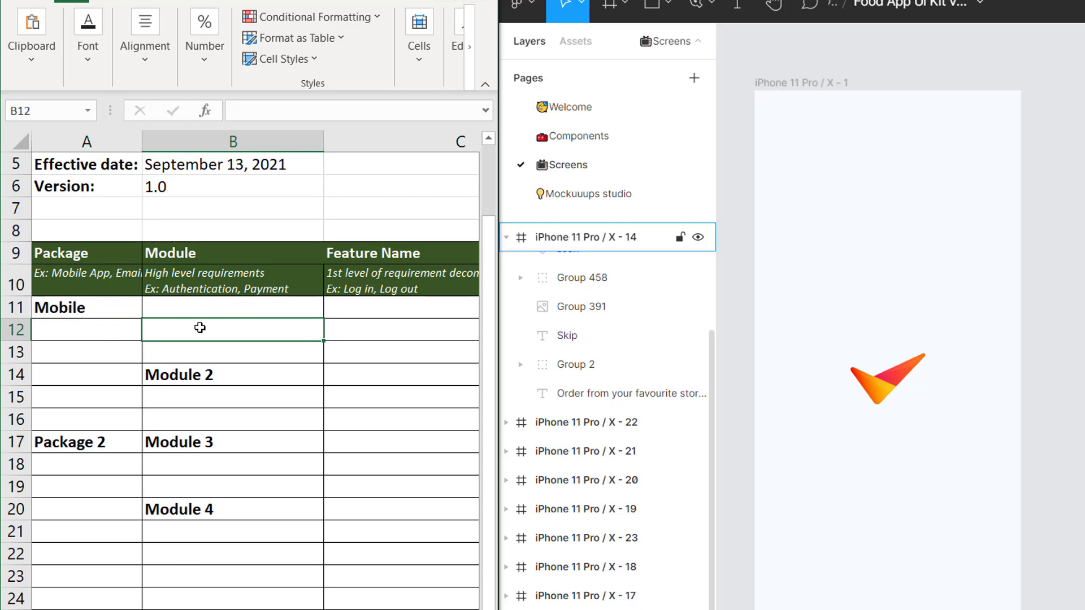
scroll(200, 328, right, 3)
scroll(200, 328, left, 3)
Step: Enter Authentication as the Mobile package's module in cell B12
double_click(220, 331)
click(176, 369)
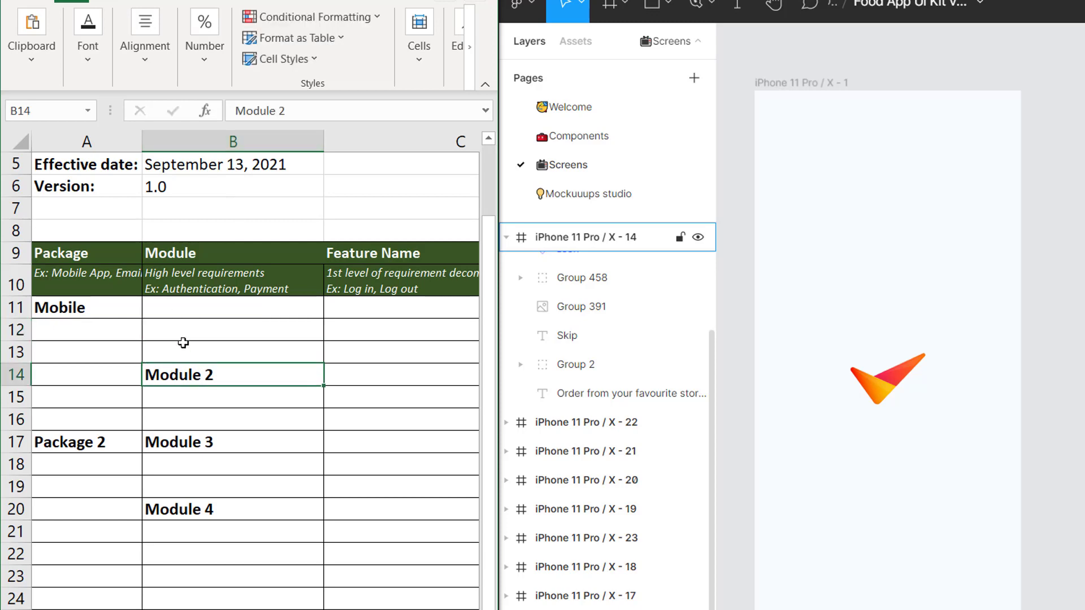
click(181, 334)
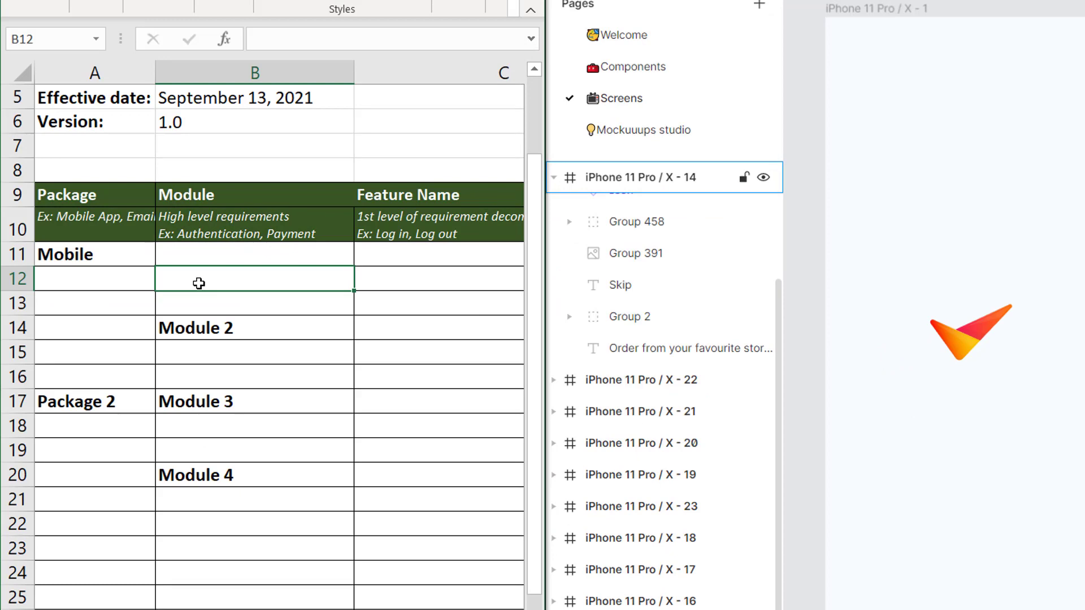
text(Au)
text(Authentication)
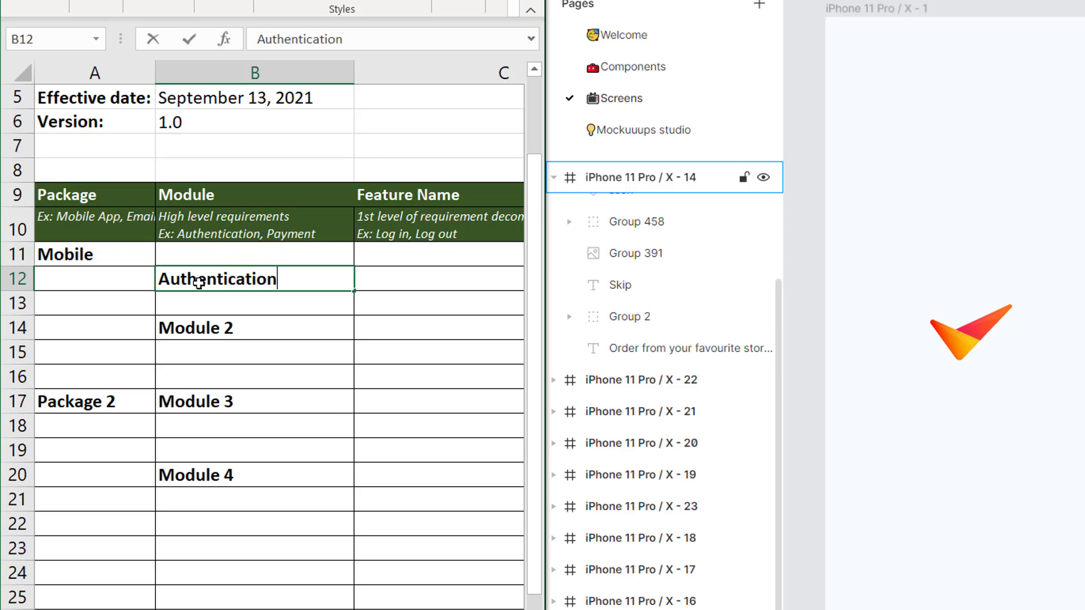
key(Return)
key(Right)
key(Up)
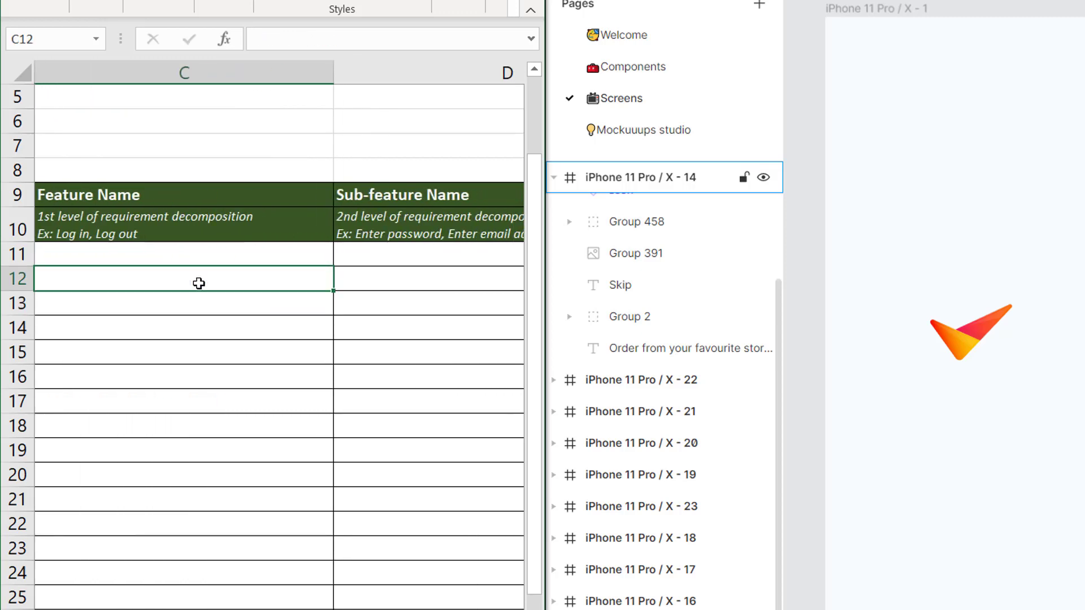
key(Left)
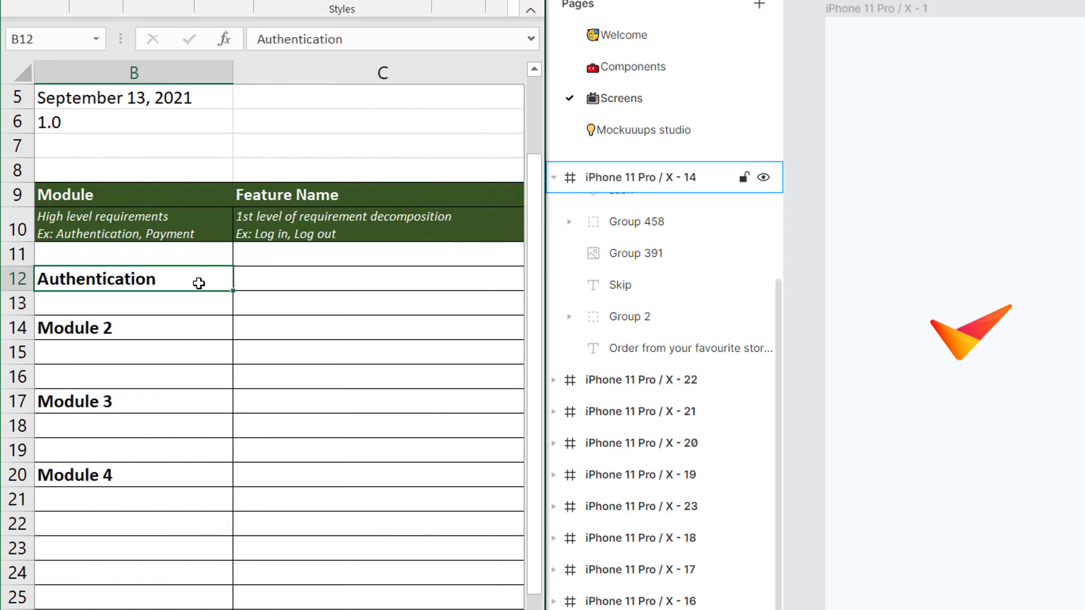
key(Right)
key(Left)
key(Right)
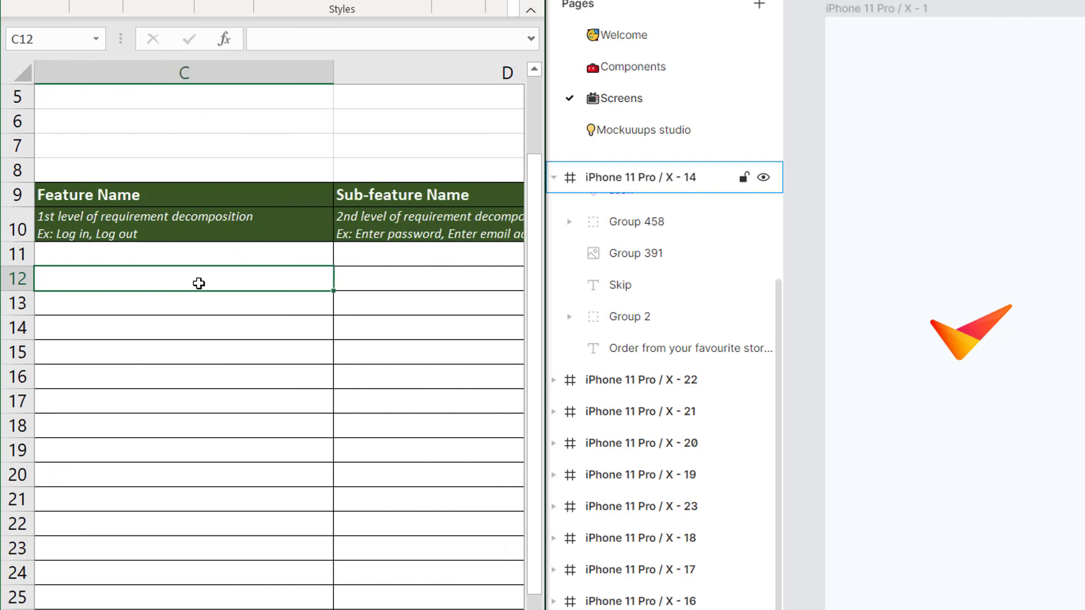
key(Down)
key(Left)
key(Right)
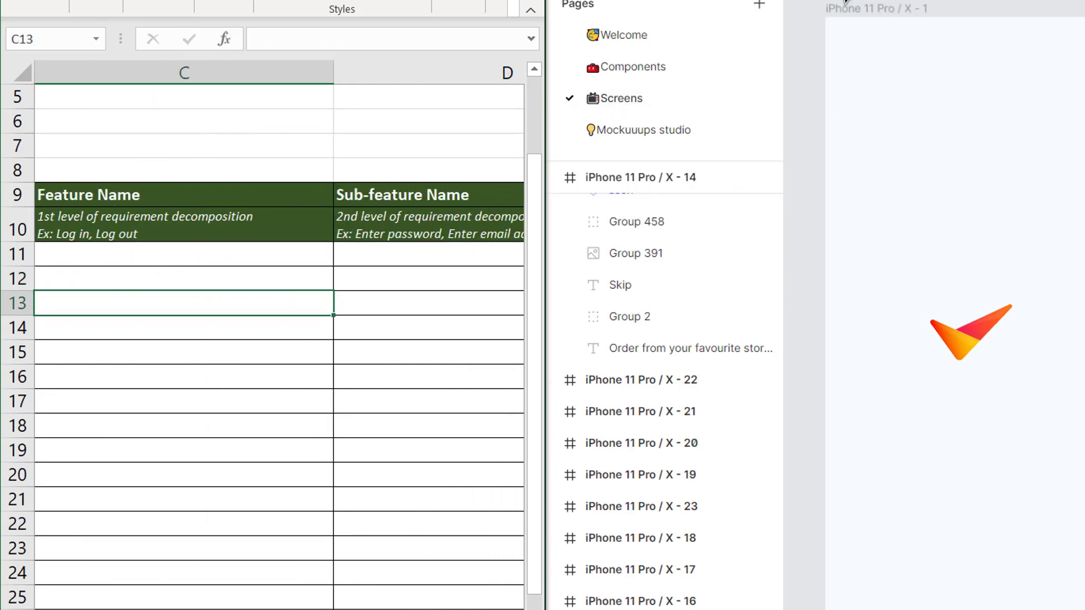
drag(782, 3, 1084, 609)
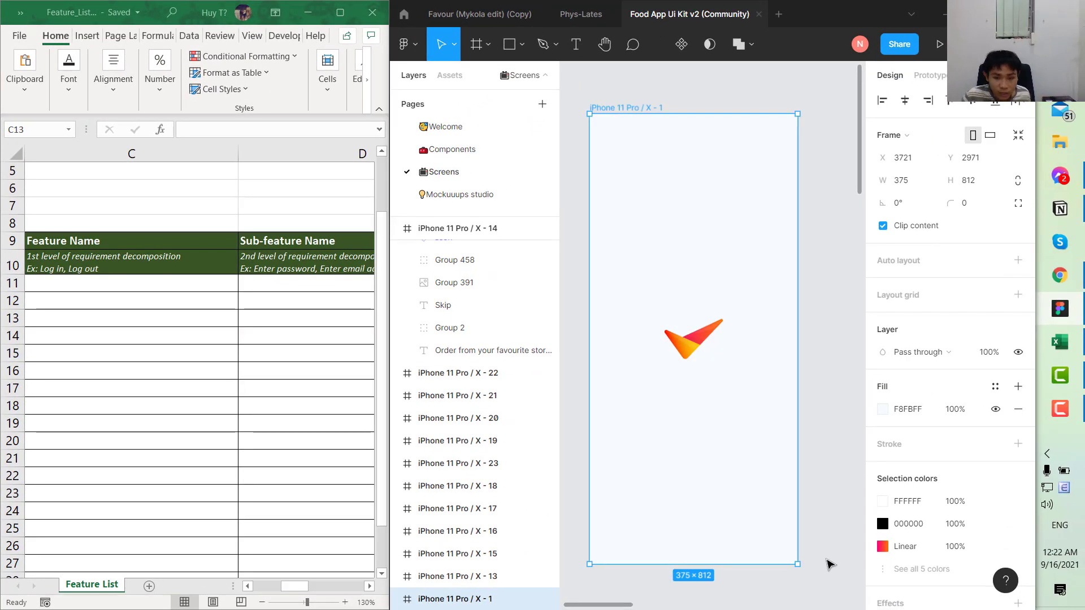
click(835, 508)
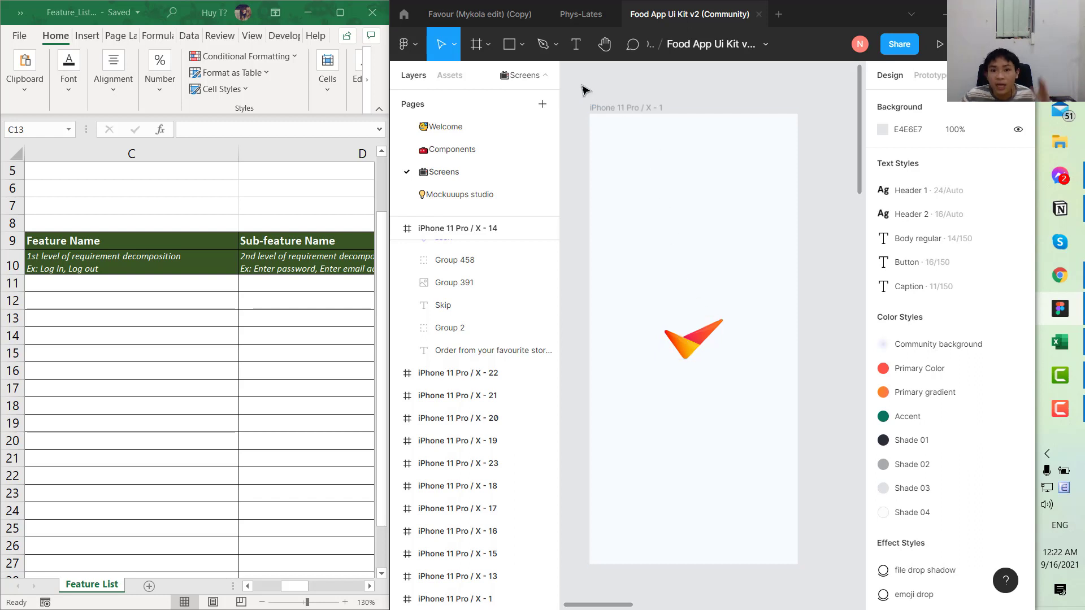
drag(579, 100, 818, 576)
click(734, 483)
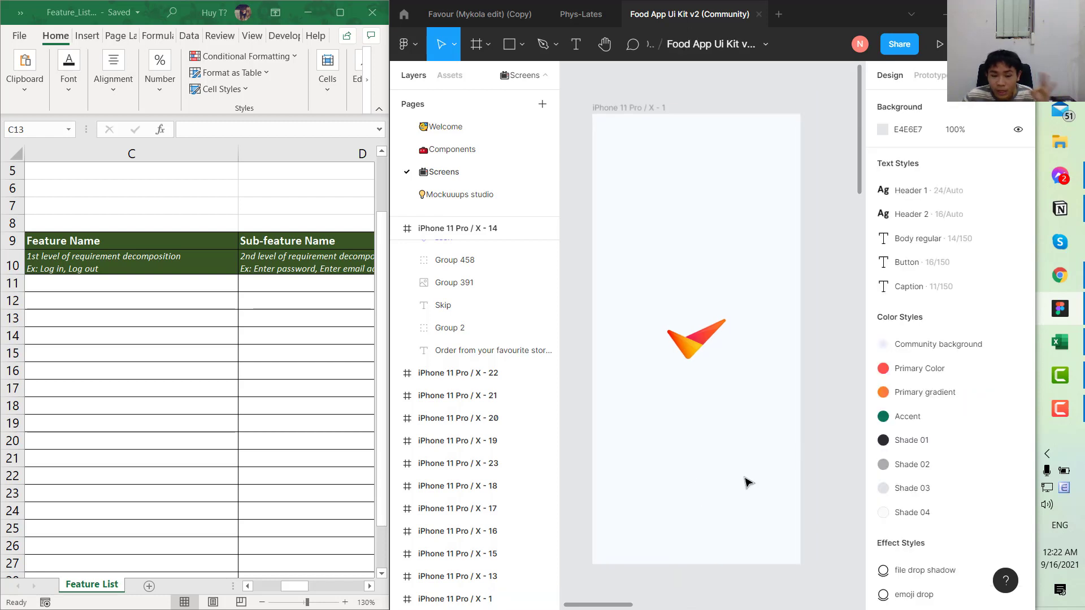
mouse_move(627, 605)
mouse_down()
mouse_move(706, 606)
mouse_move(644, 606)
mouse_up()
scroll(647, 317, left, 3)
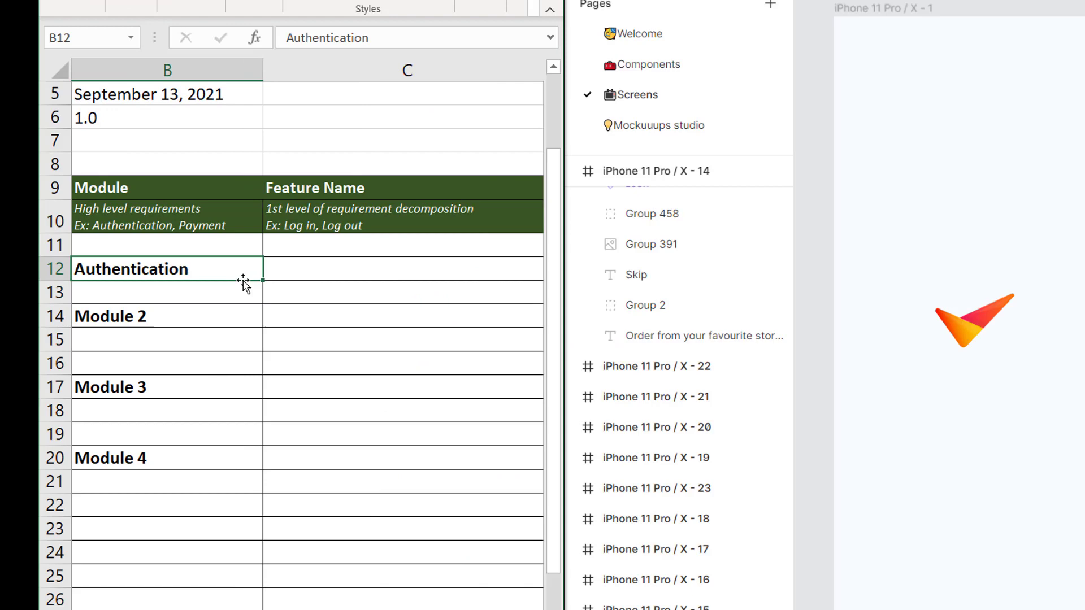
Step: Enter 'View the splash screen' in C13, then move along row 13 to Notes
click(152, 305)
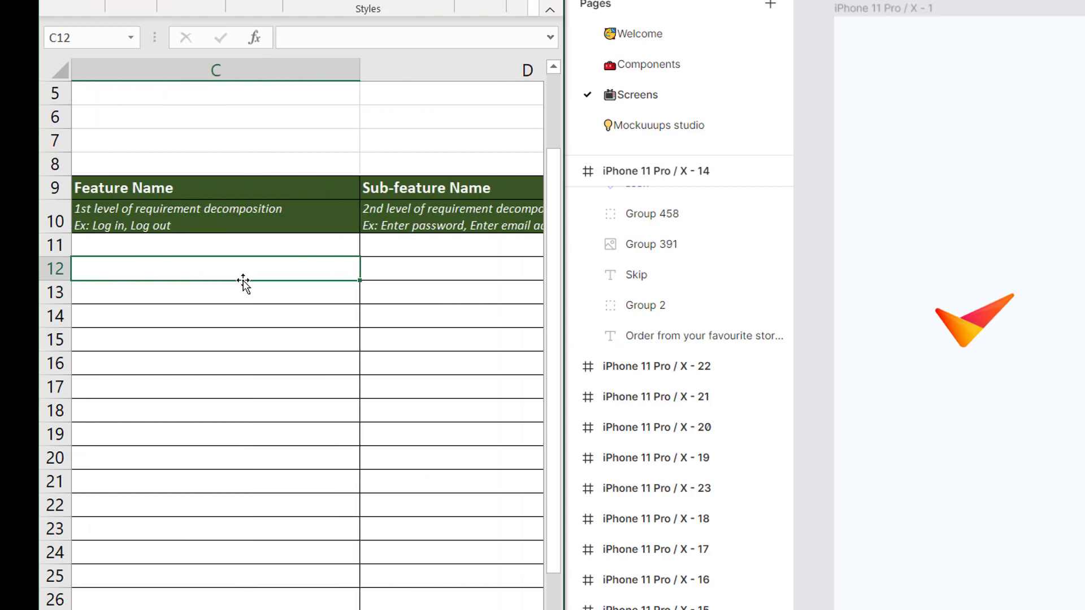
key(Return)
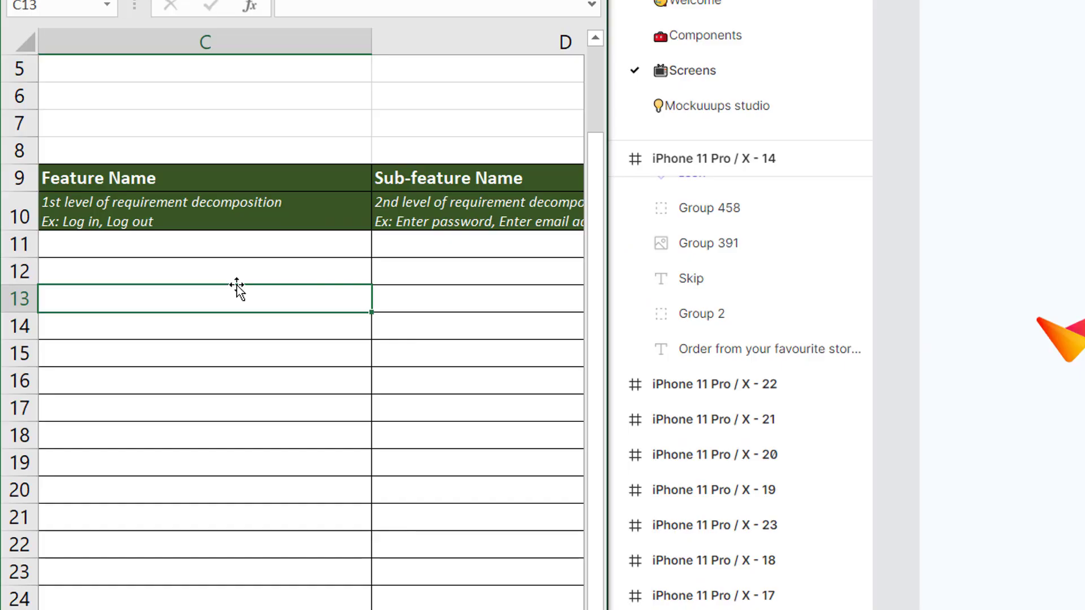
text(View the sp)
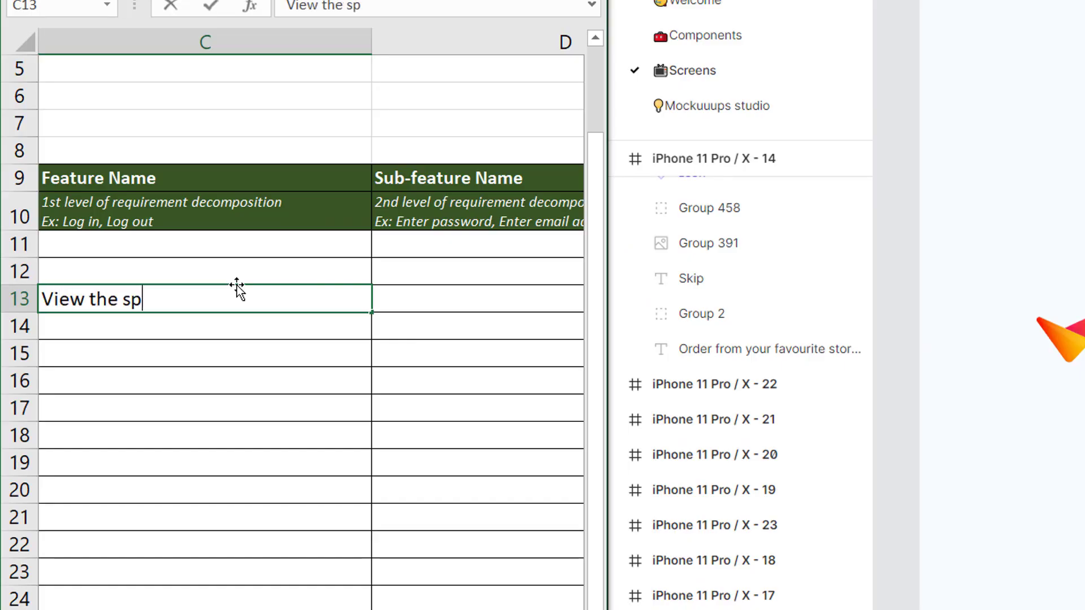
text(lash screen)
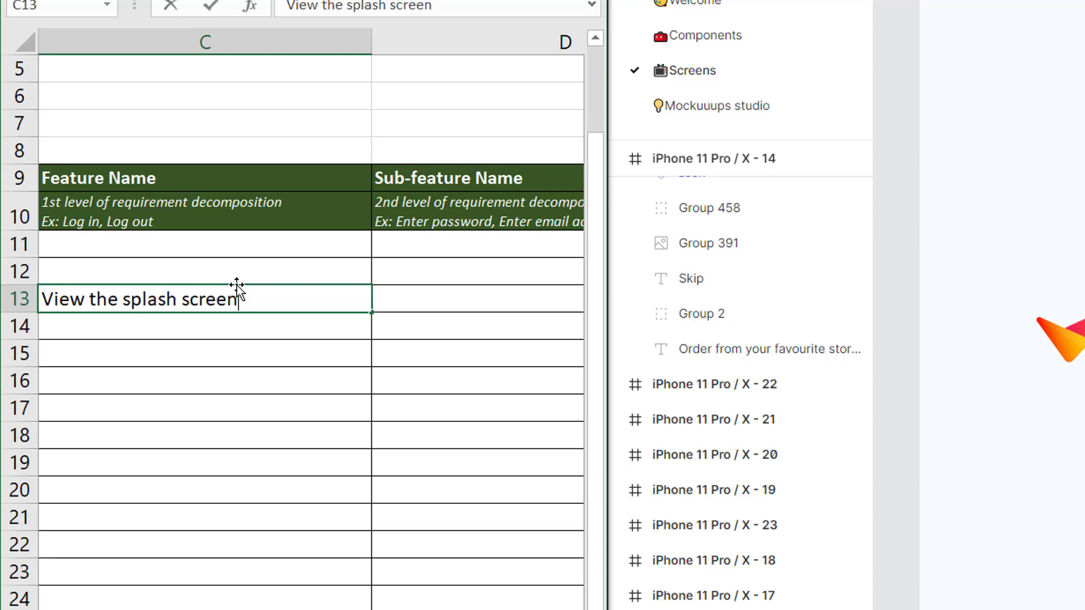
key(Return)
key(Right)
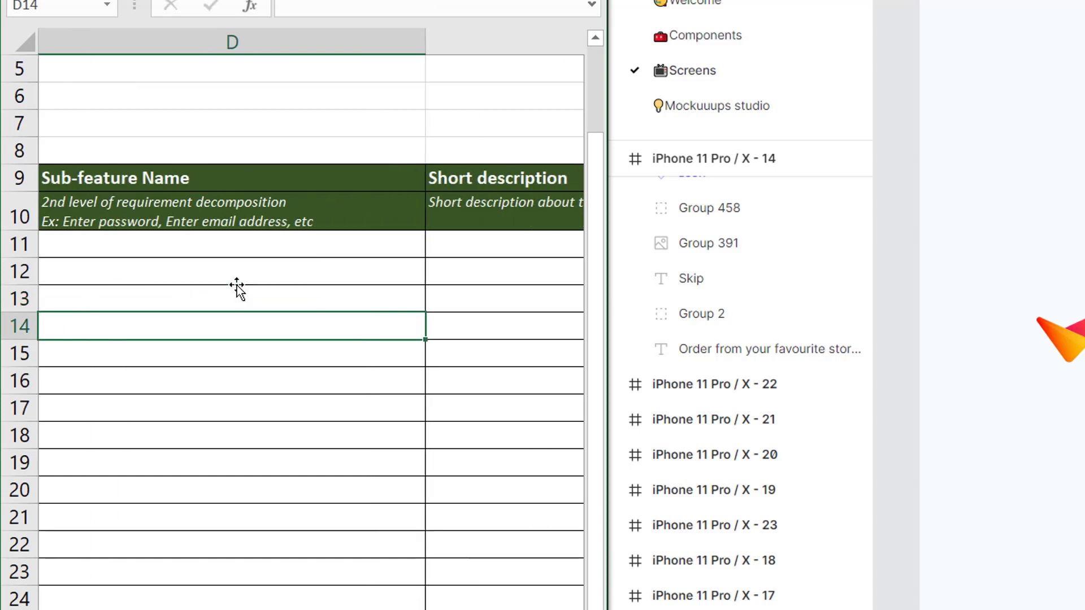
key(Up)
key(Left)
key(Right)
key(Right)
key(Right)
key(Left)
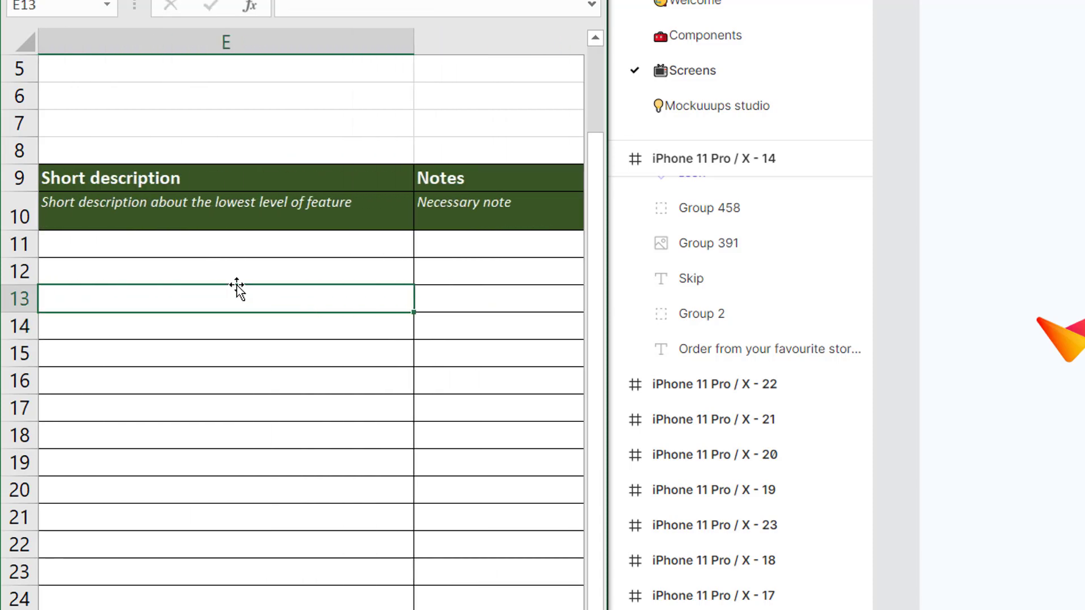
key(Right)
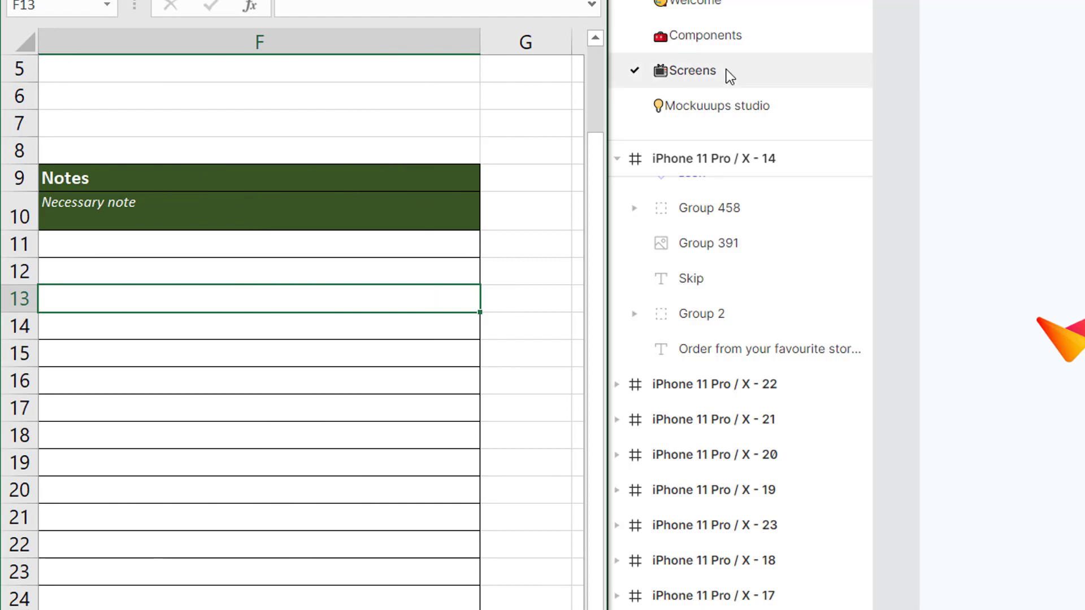
Step: Copy the splash screen frame's properties in Figma
right_click(984, 17)
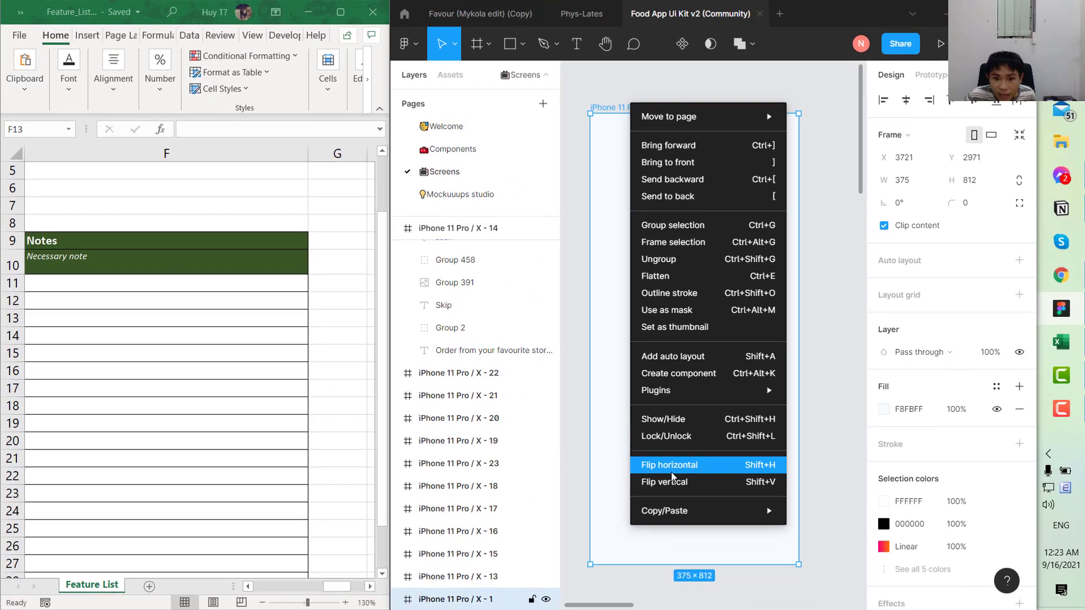
mouse_move(886, 561)
click(839, 495)
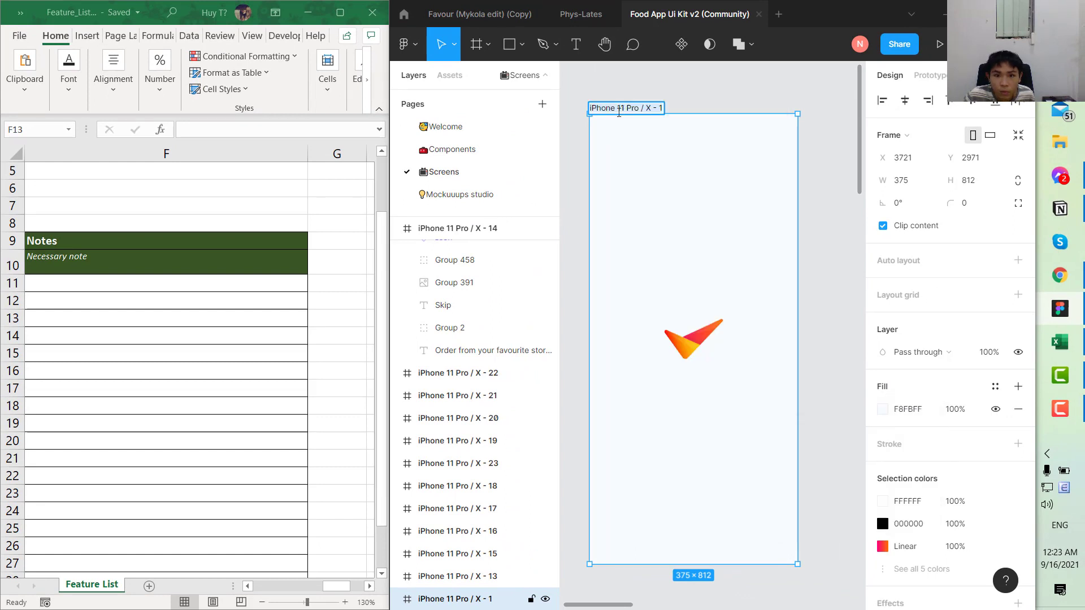
Step: Leave Notes cell F11 empty and note 'Screen iPhone 11 Pro / X - 1' in F12
key(alt+Tab)
click(248, 283)
text(S)
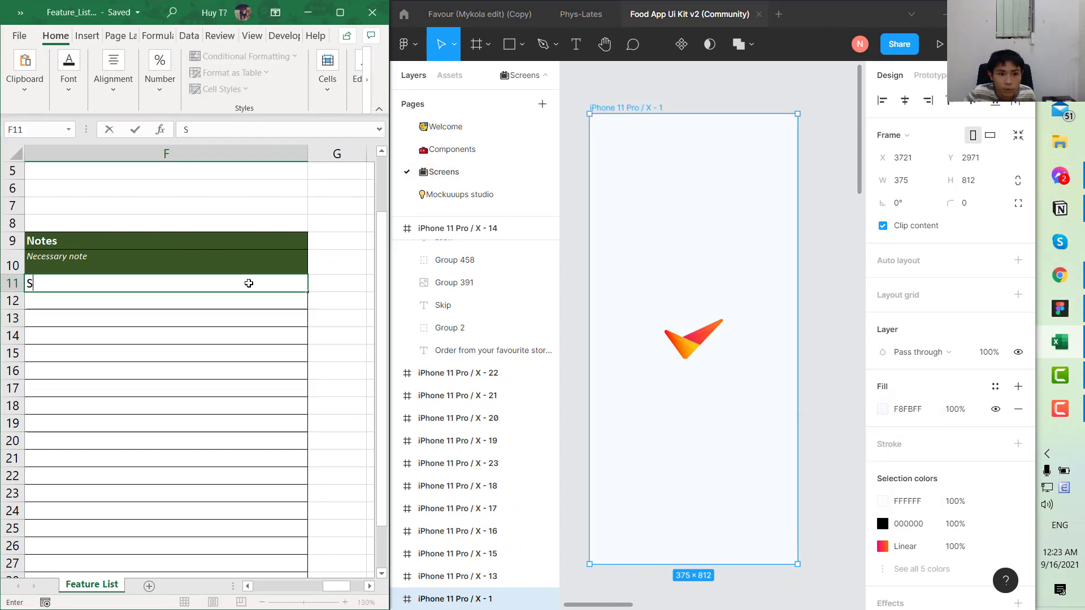
key(Return)
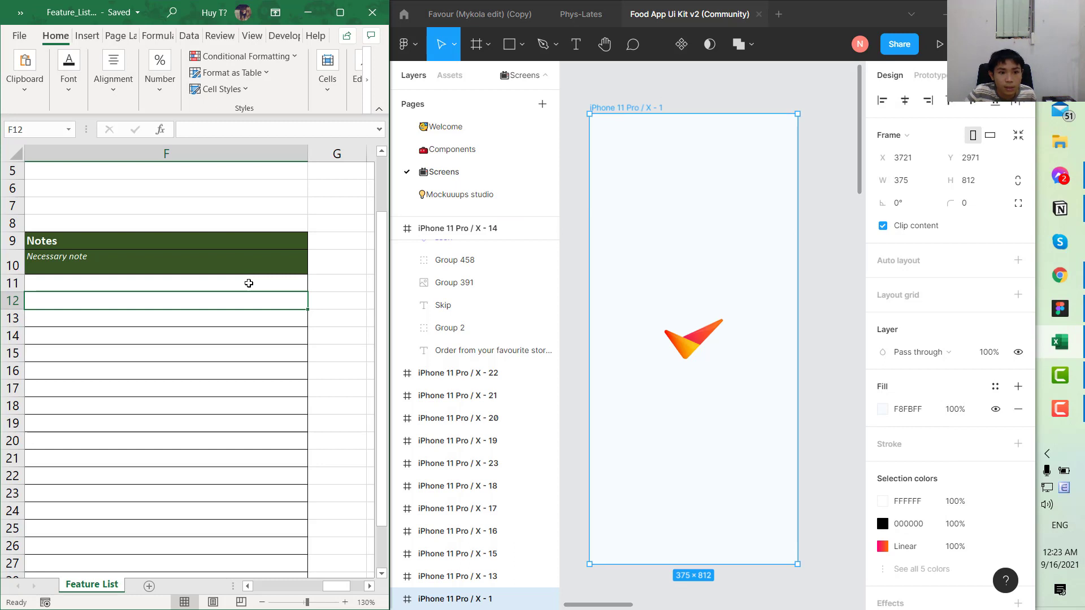
text(Screen iPhone 11 Pro / X - 1)
key(Return)
key(Left)
key(Left)
key(Left)
key(Left)
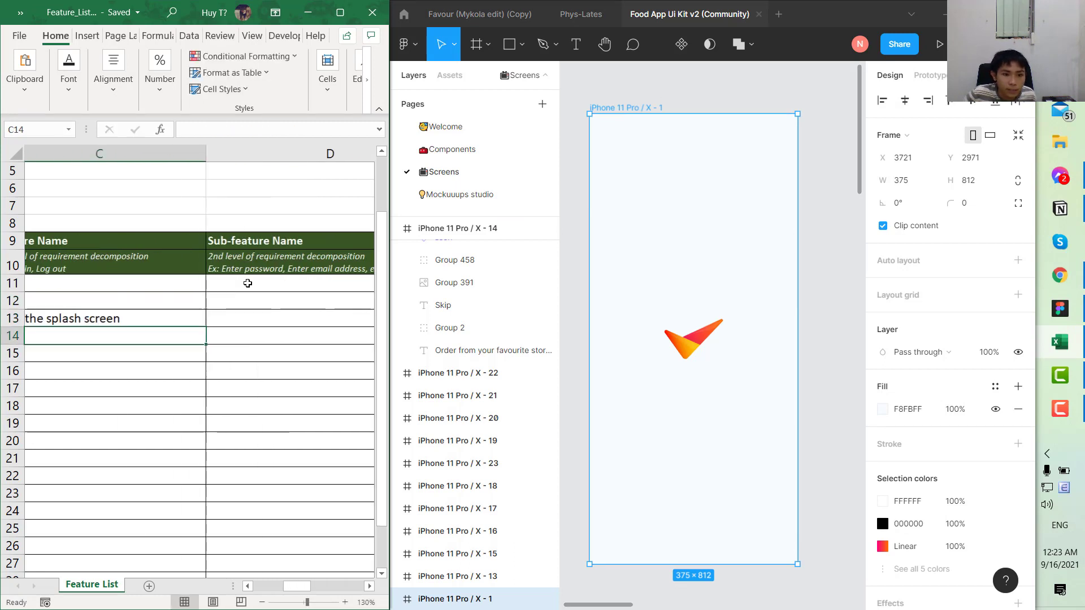
key(Down)
Step: Clear Package 2, Module 3 and Module 4, then scroll Figma to frame X - 14
scroll(248, 283, right, 10)
scroll(247, 283, left, 12)
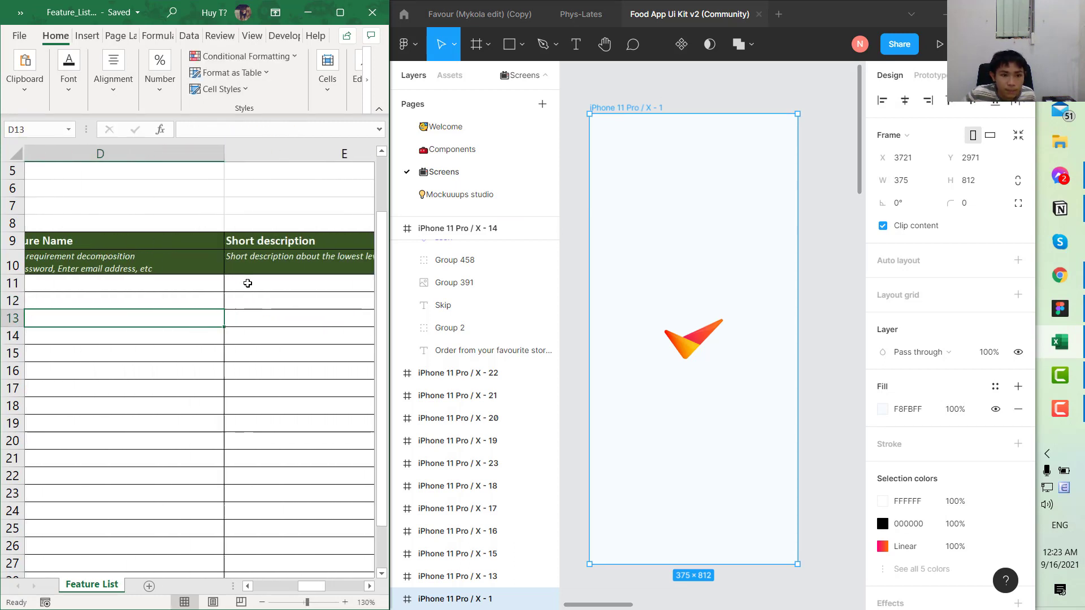
drag(62, 370, 171, 449)
key(Delete)
key(Up)
key(Up)
key(Right)
key(Right)
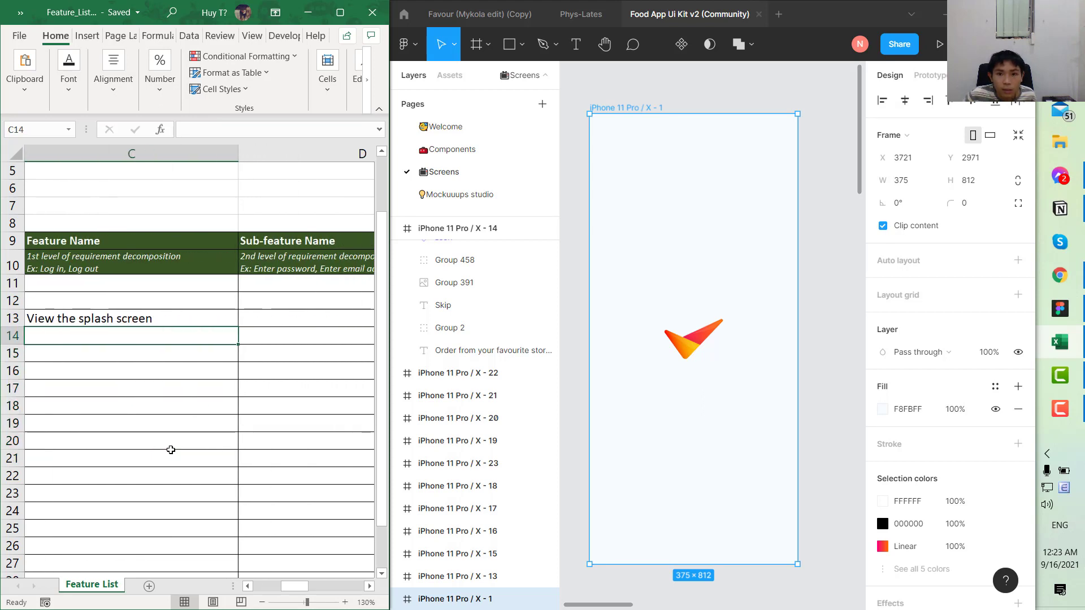
drag(572, 606, 661, 606)
scroll(706, 335, left, 3)
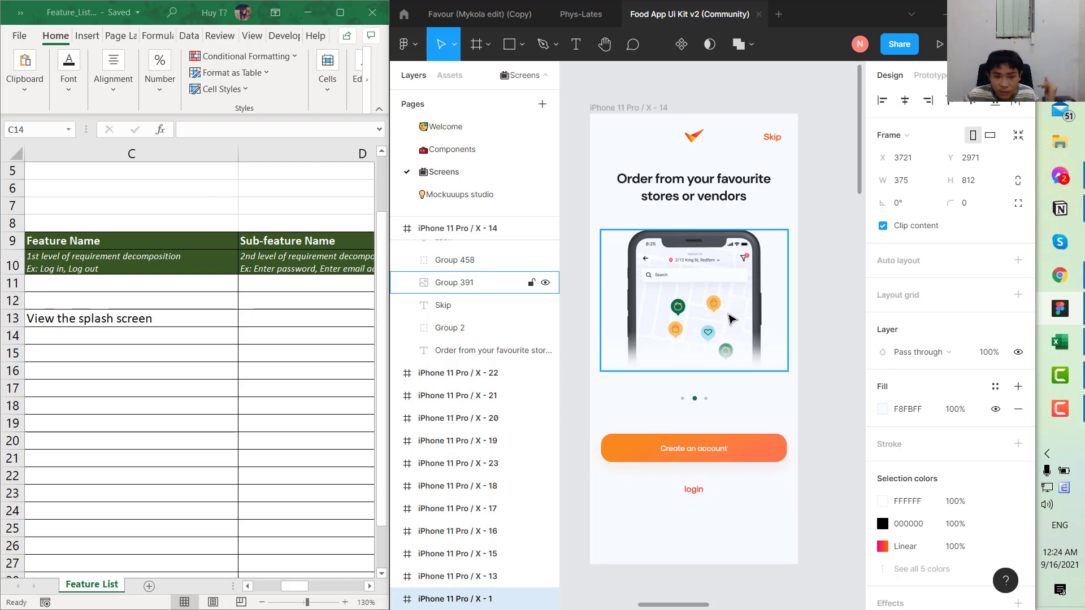
Step: Enter 'Switch the images of the carousel' as the feature in C14
click(121, 342)
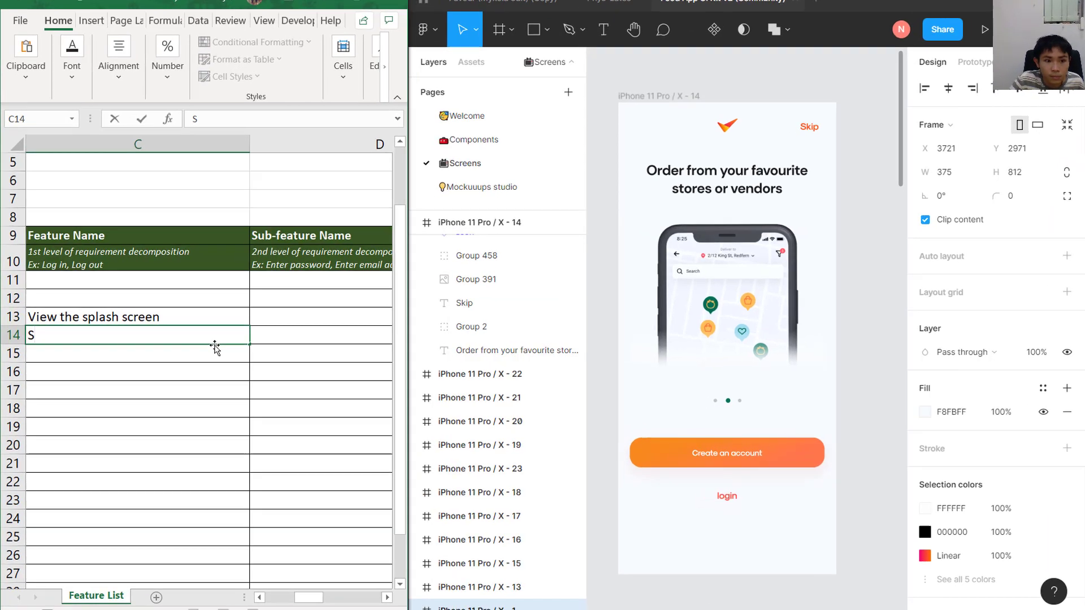
text(See th)
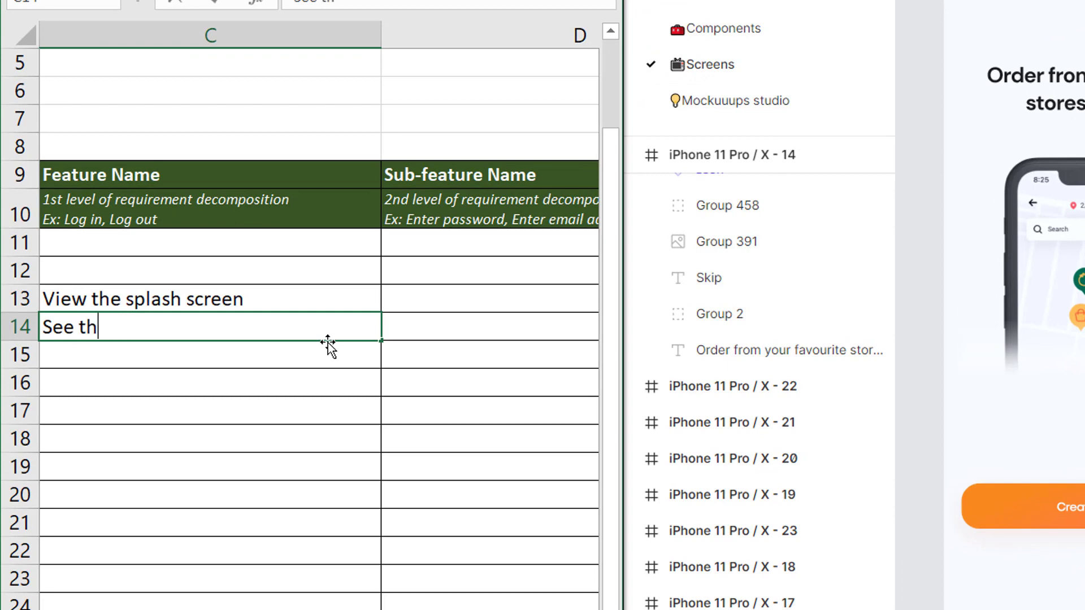
key(BackSpace)
key(BackSpace)
key(BackSpace)
key(BackSpace)
key(BackSpace)
text(witch the images of the carousel)
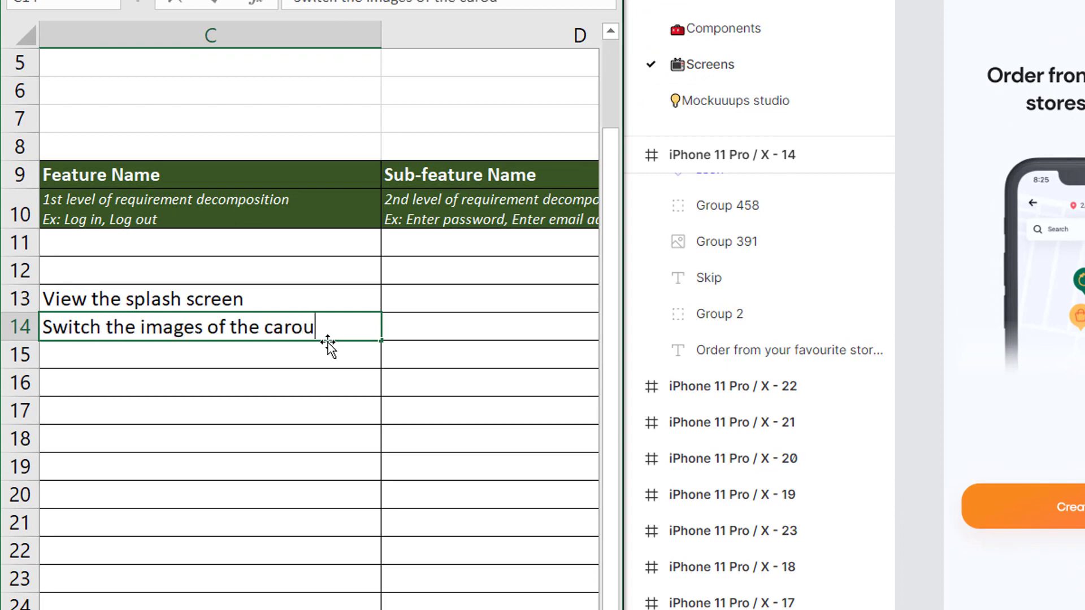
key(Return)
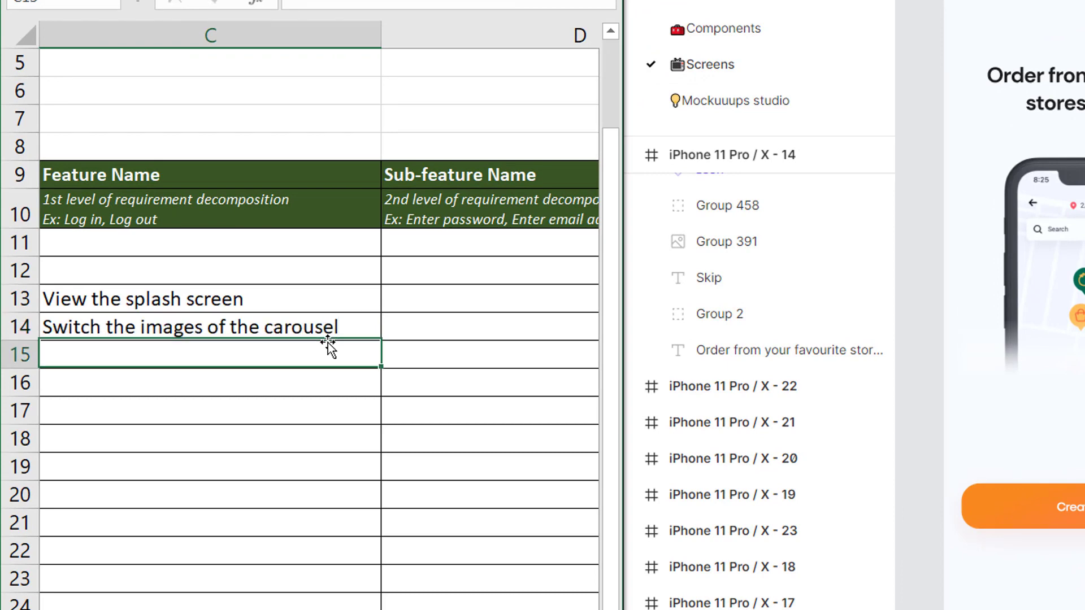
key(Right)
key(Up)
key(Right)
key(Right)
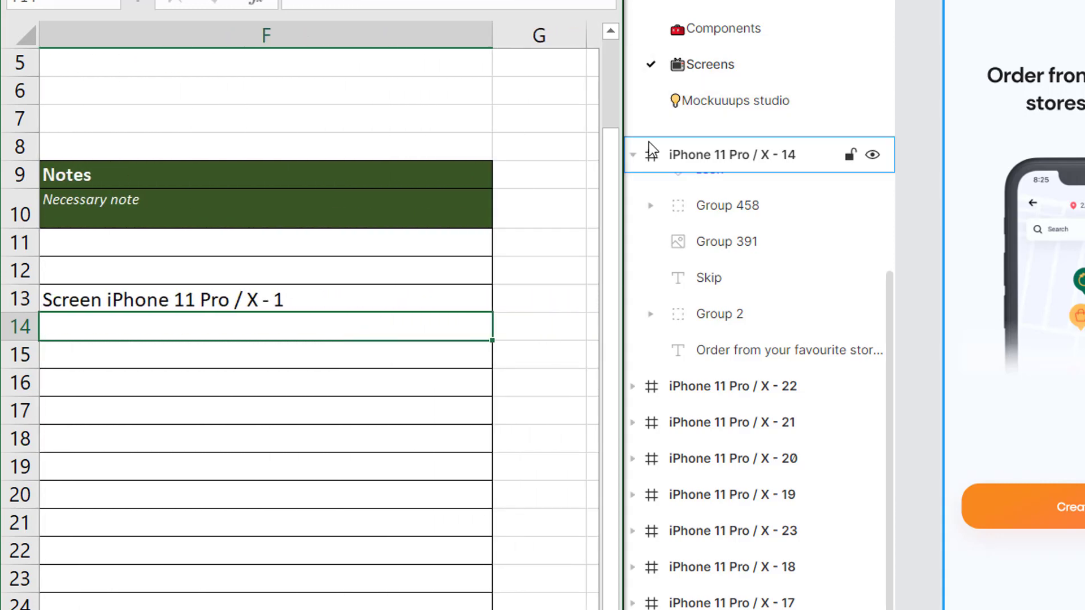
Step: Copy F13's note into F14 and change it to 'Screen iPhone 11 Pro / X - 14'
key(Up)
key(ctrl+c)
key(Down)
key(ctrl+v)
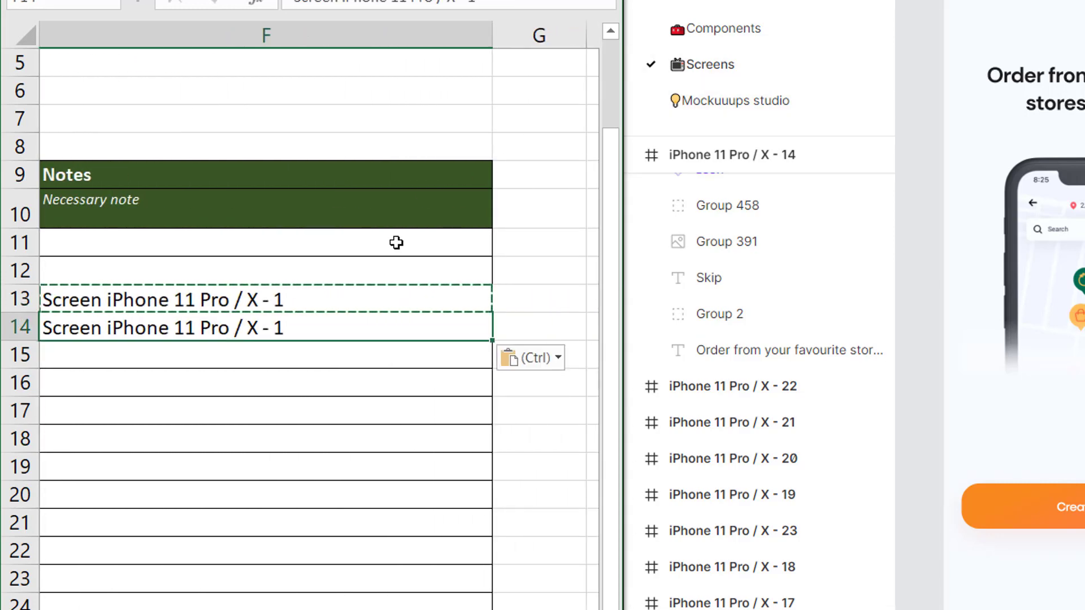
double_click(324, 332)
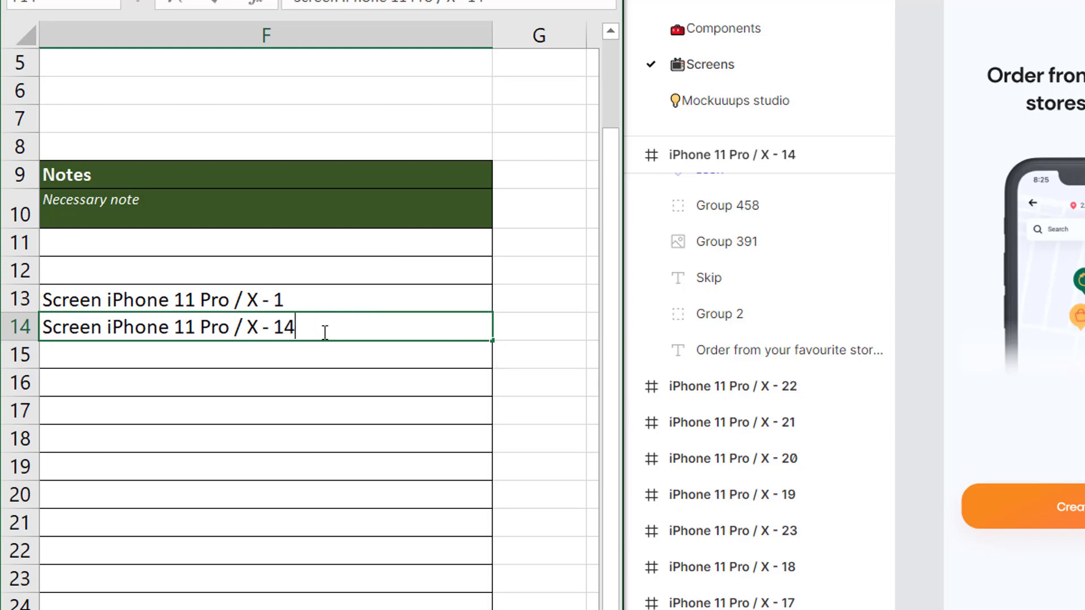
key(Return)
key(Left)
key(Left)
key(Left)
key(Left)
key(Right)
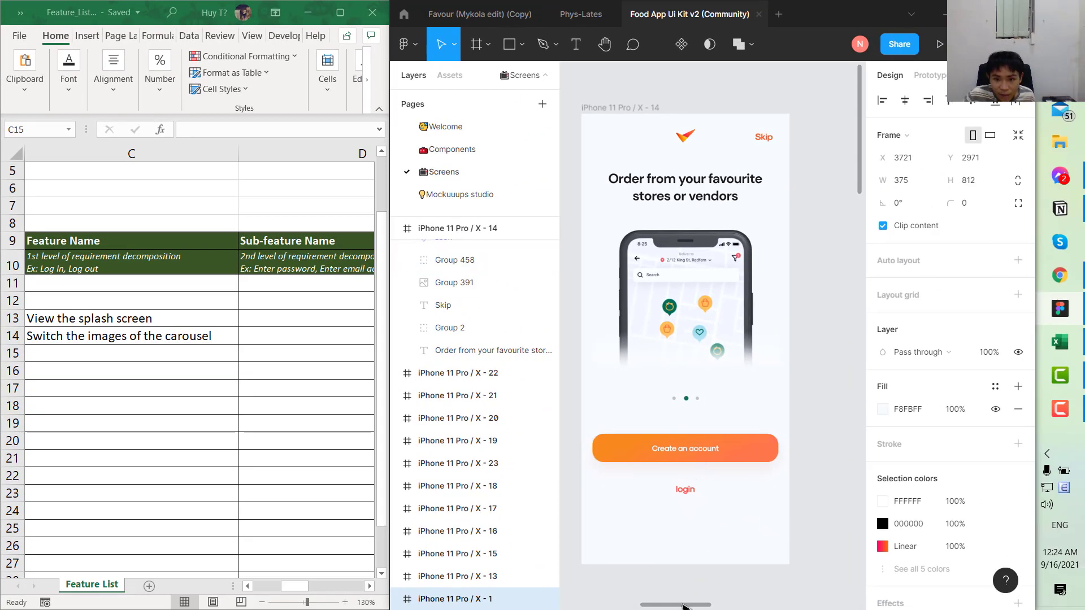
Step: Enter 'Create an account' in C15 for the X - 16 sign-up screen
drag(685, 603, 618, 602)
scroll(618, 547, down, 6)
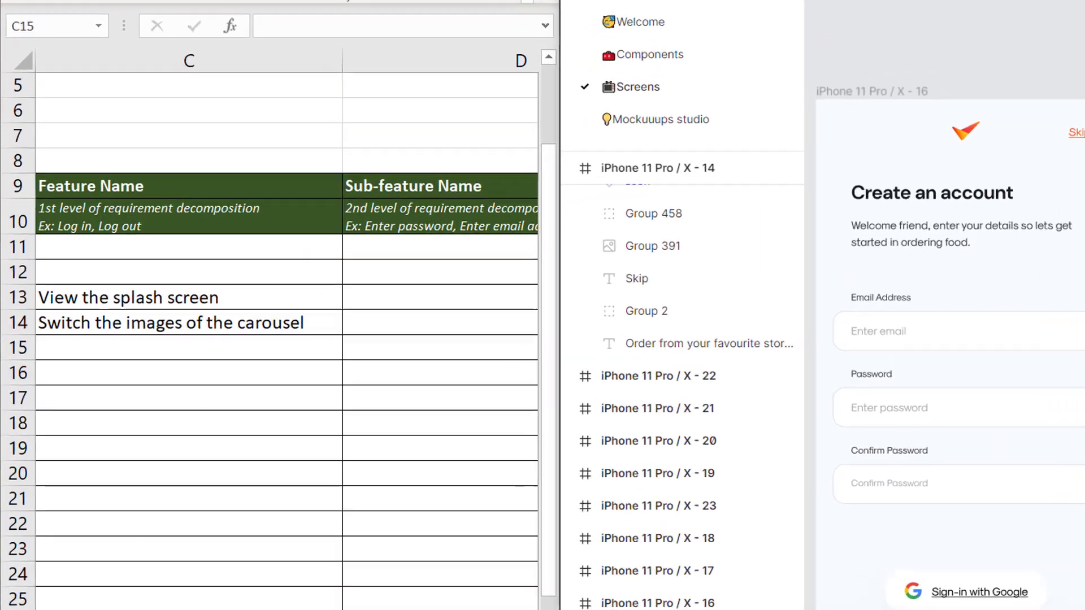
click(58, 352)
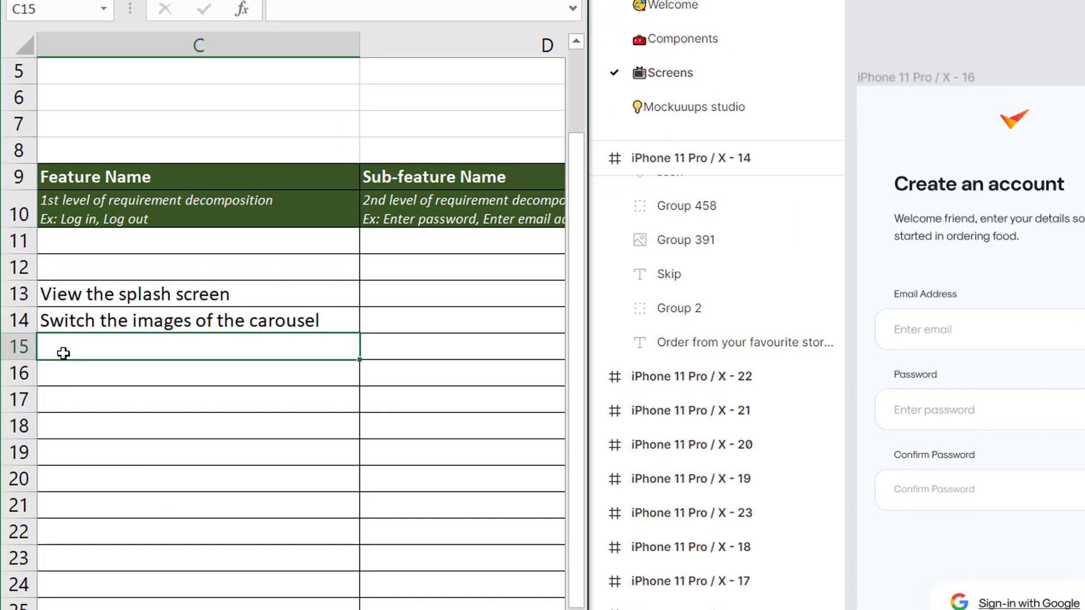
text(Crea)
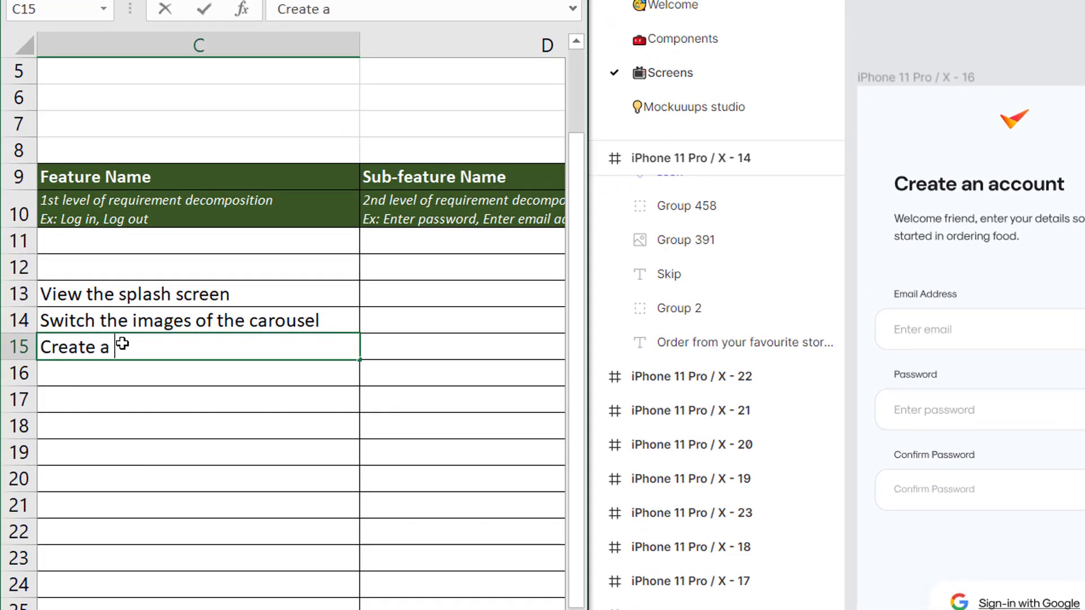
text(te an account)
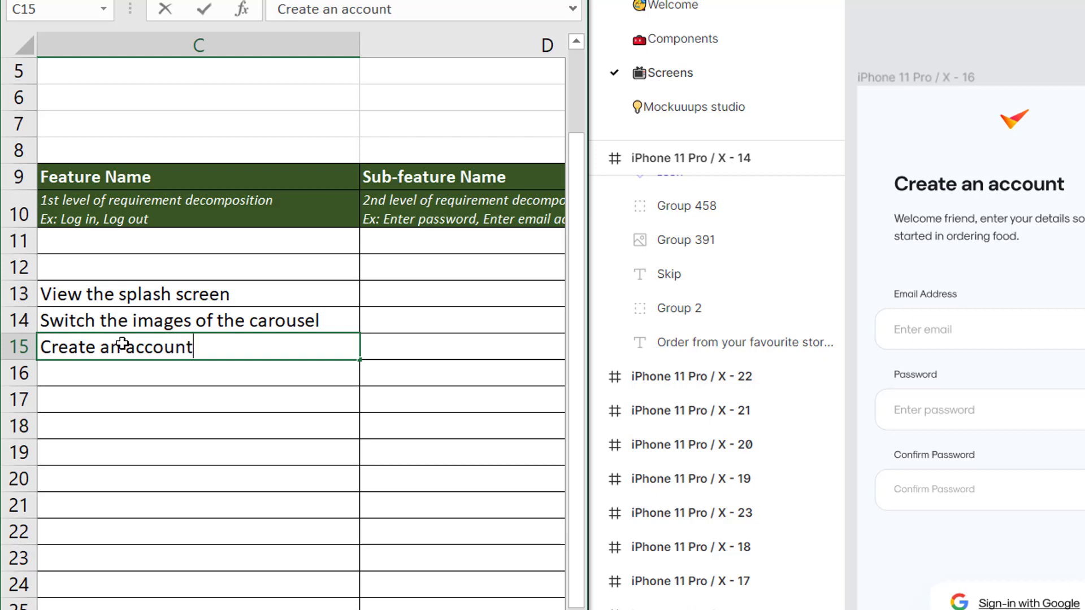
key(Return)
key(Right)
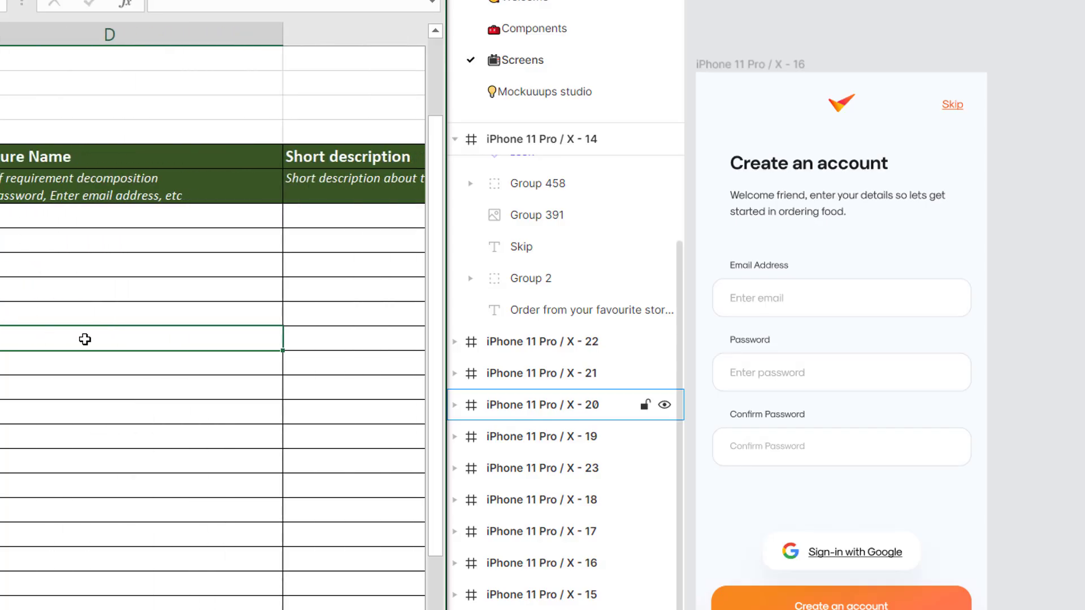
Step: Enter 'Enter the email address', 'Enter the password' and 'Enter the confirm password' in D16–D18
text(Enter th)
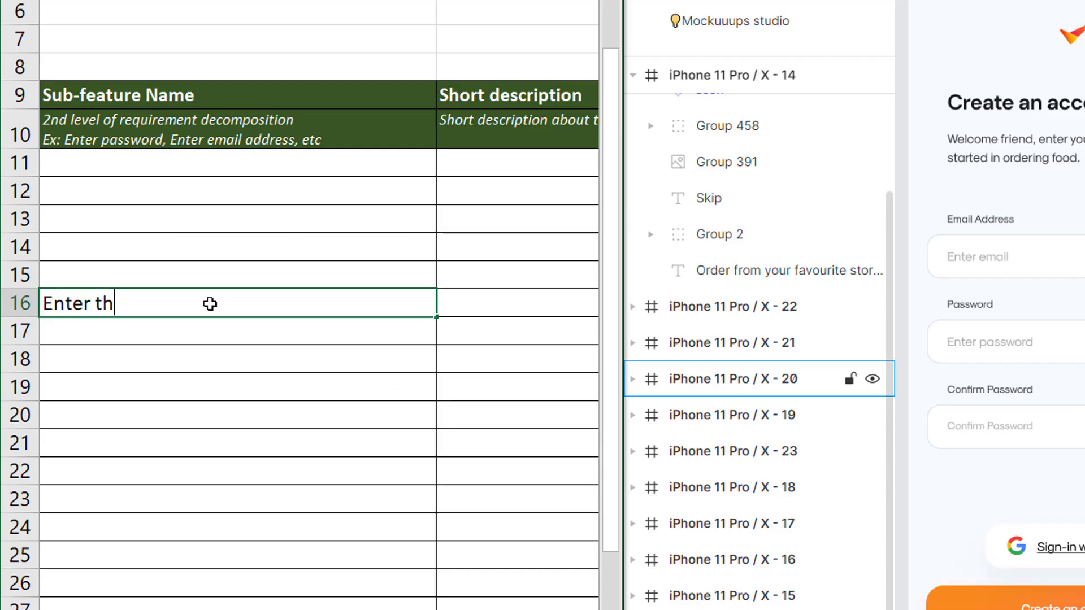
text(e email address)
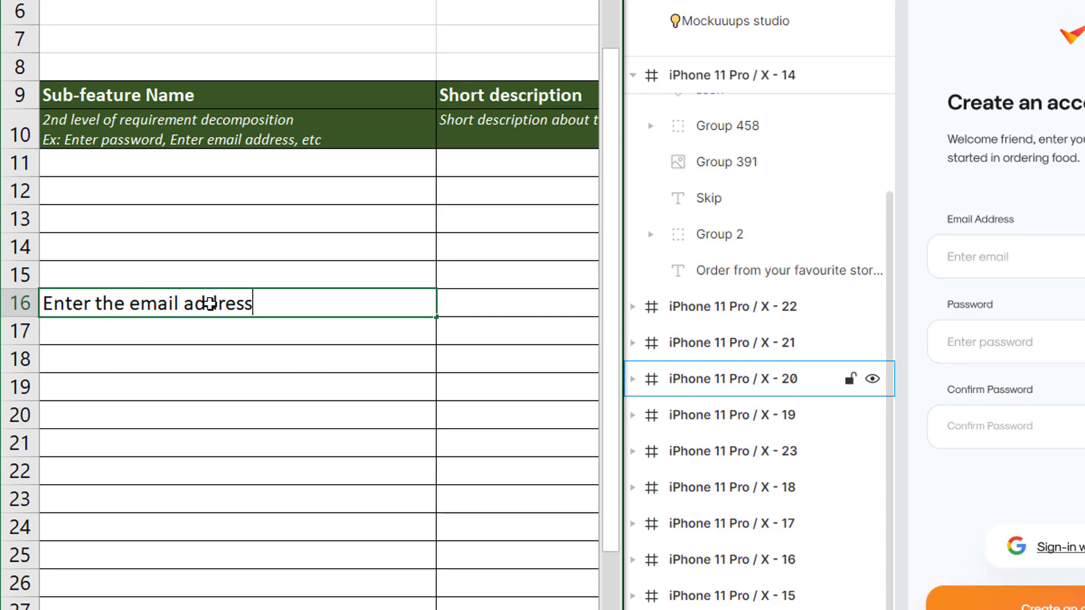
key(Return)
text(Enter the )
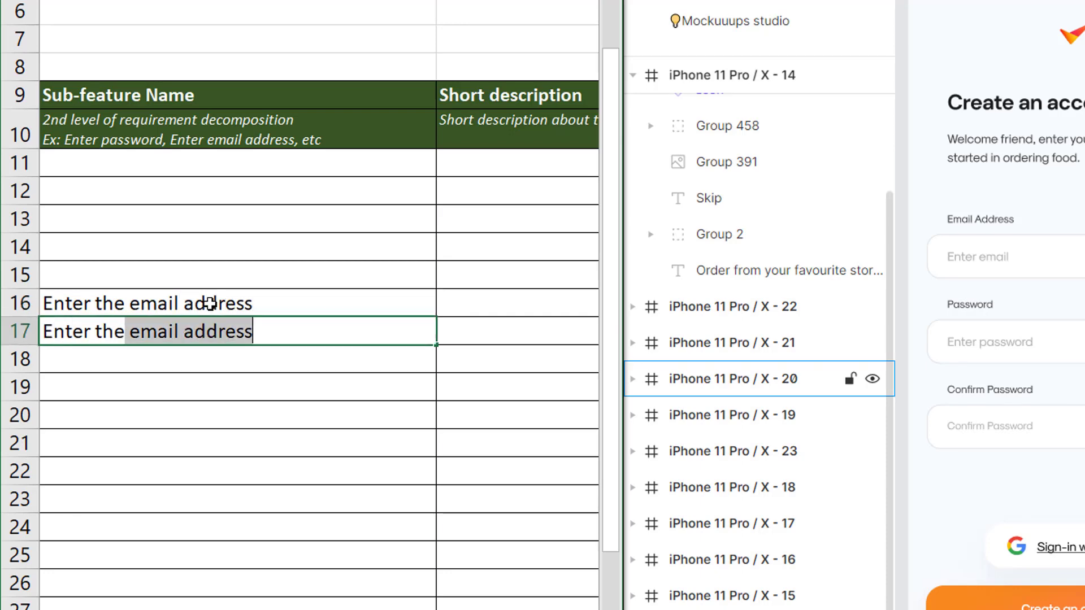
text(password)
key(Return)
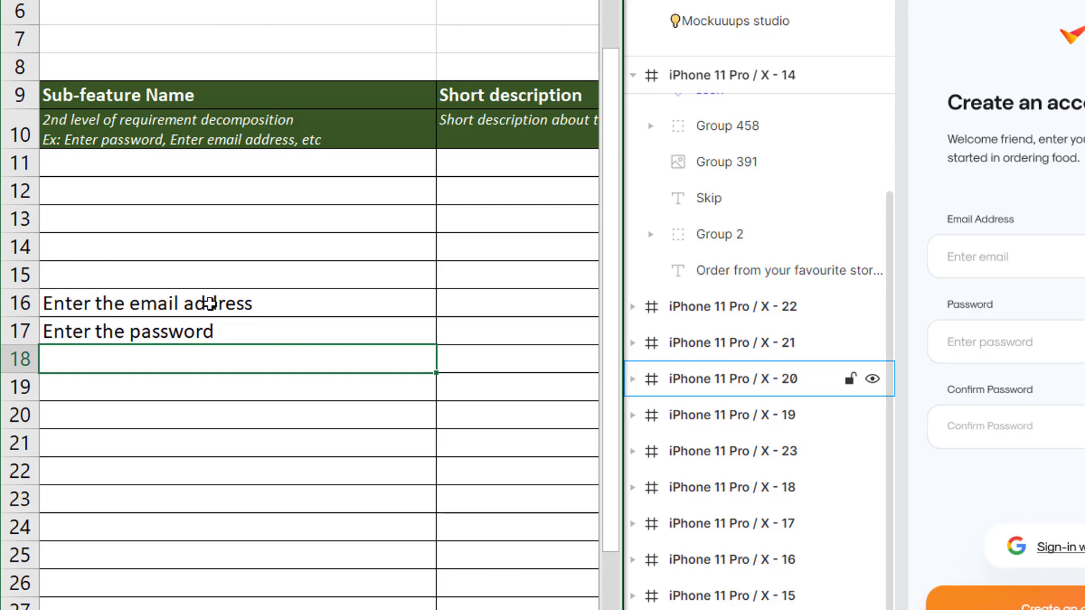
text(Enter the conf)
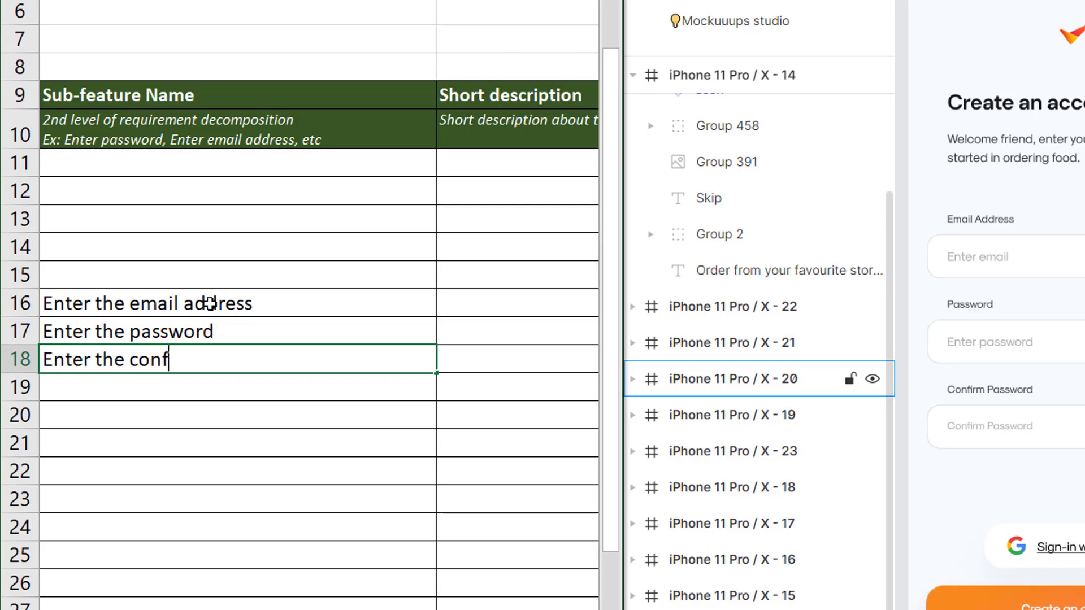
text(irm passwor)
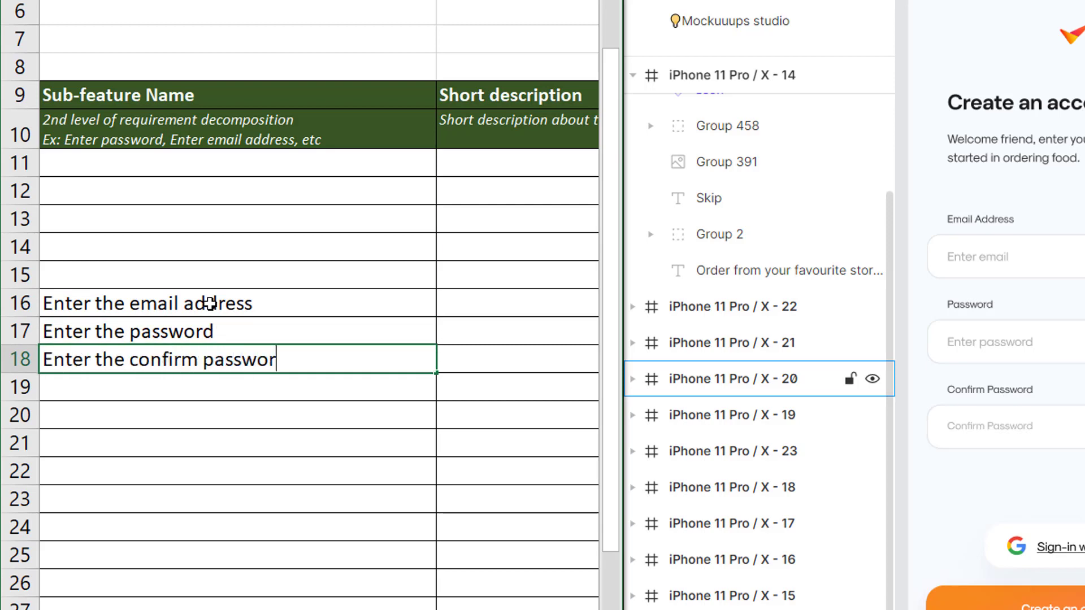
text(d)
key(Return)
Step: Return to the Short description cell E15 of the Create an account row
key(Up)
key(Right)
key(Up)
key(Up)
key(Left)
key(Left)
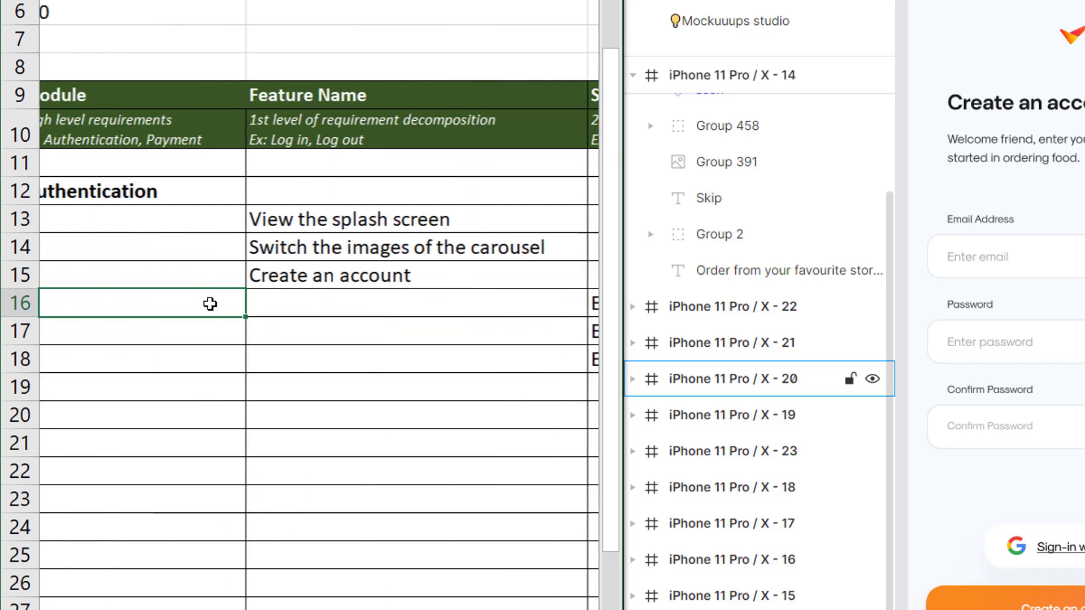
key(Up)
key(Right)
key(Right)
key(Right)
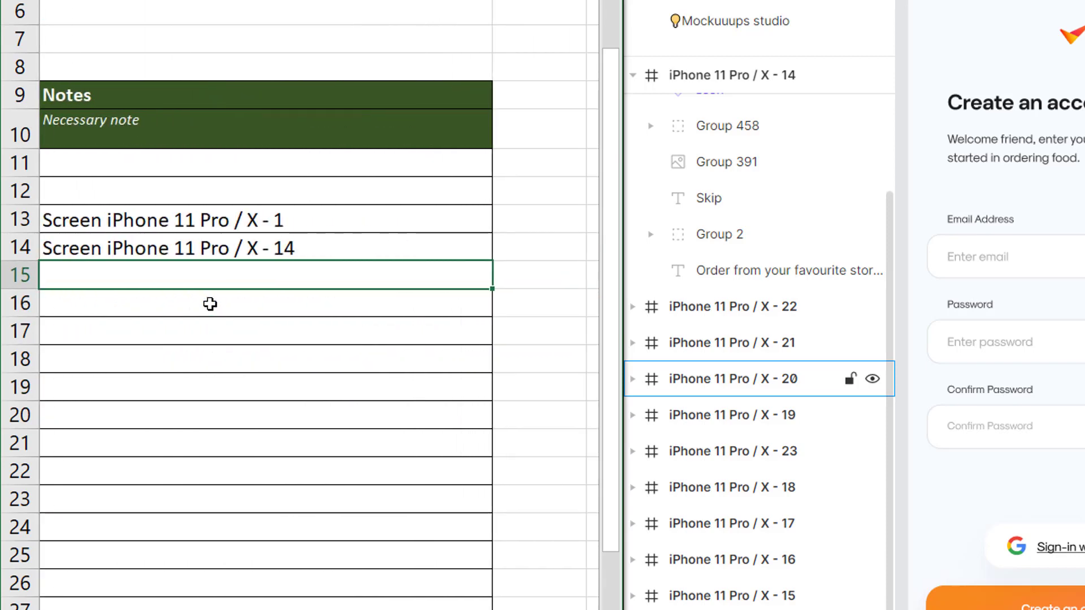
key(Left)
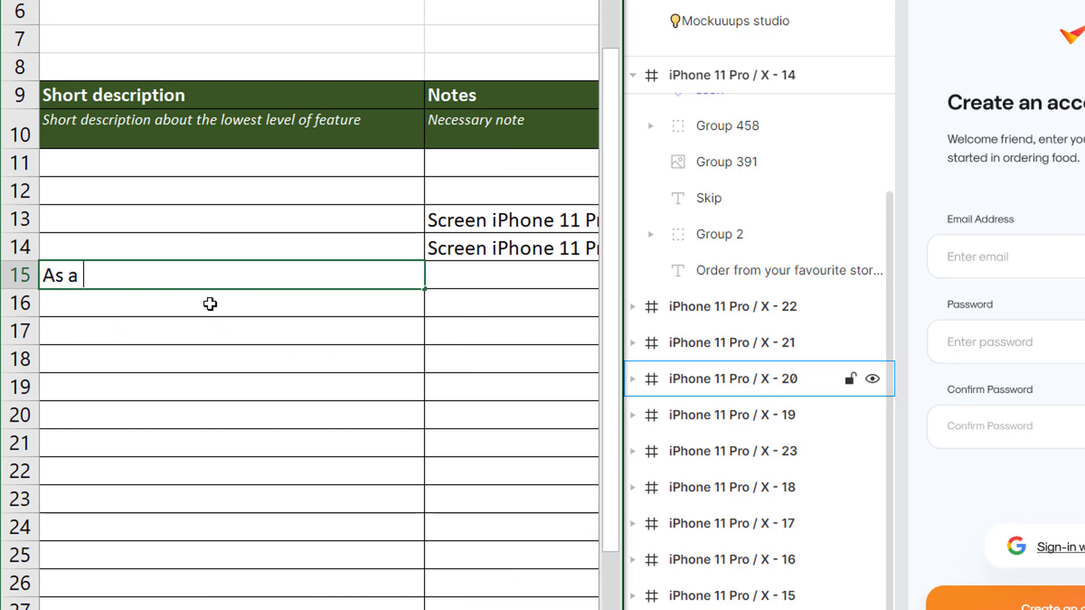
Step: Enter 'As a user I can create an account with an email and a password' in E15
text(As a user I can create an account with)
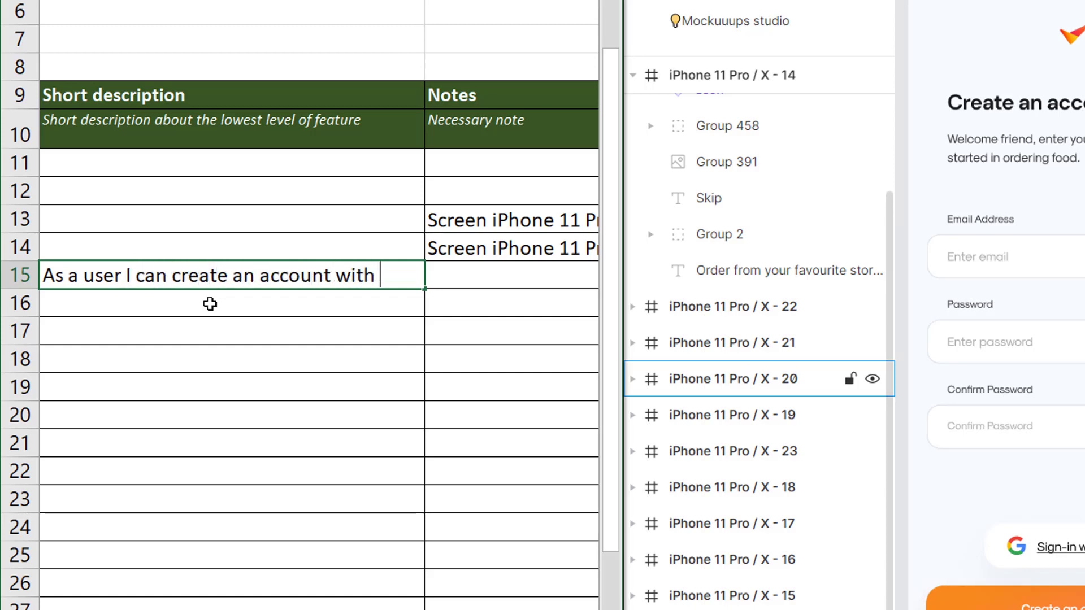
text( an ema)
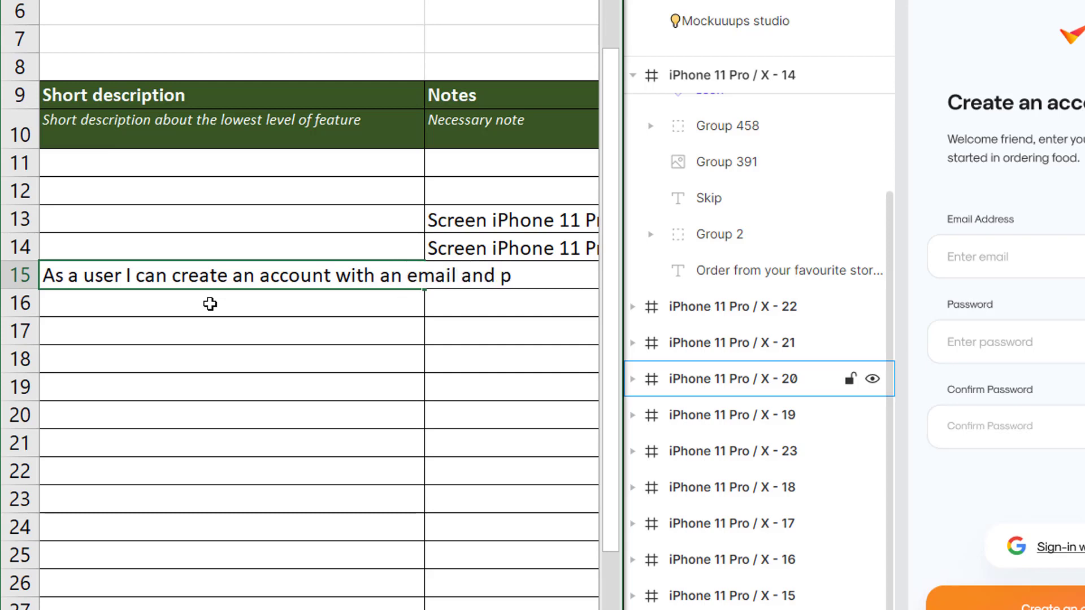
text(il and a password)
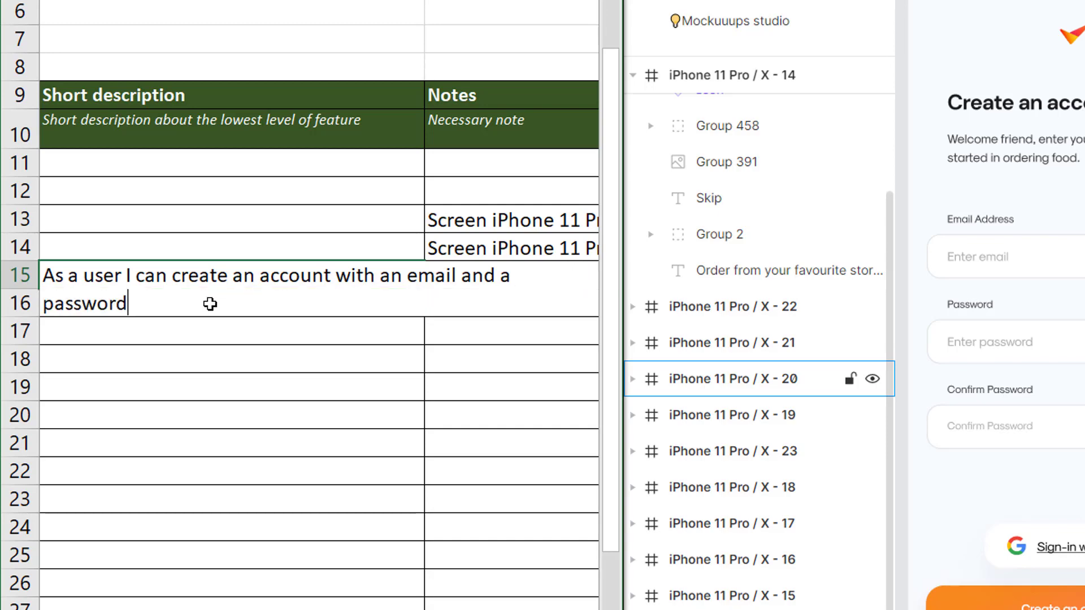
key(Return)
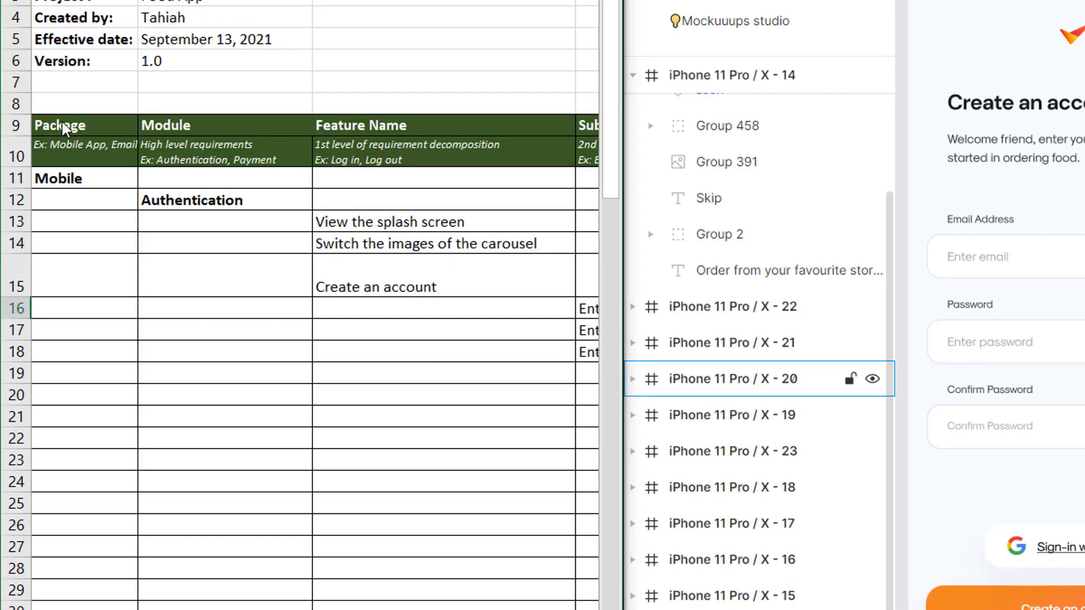
click(417, 312)
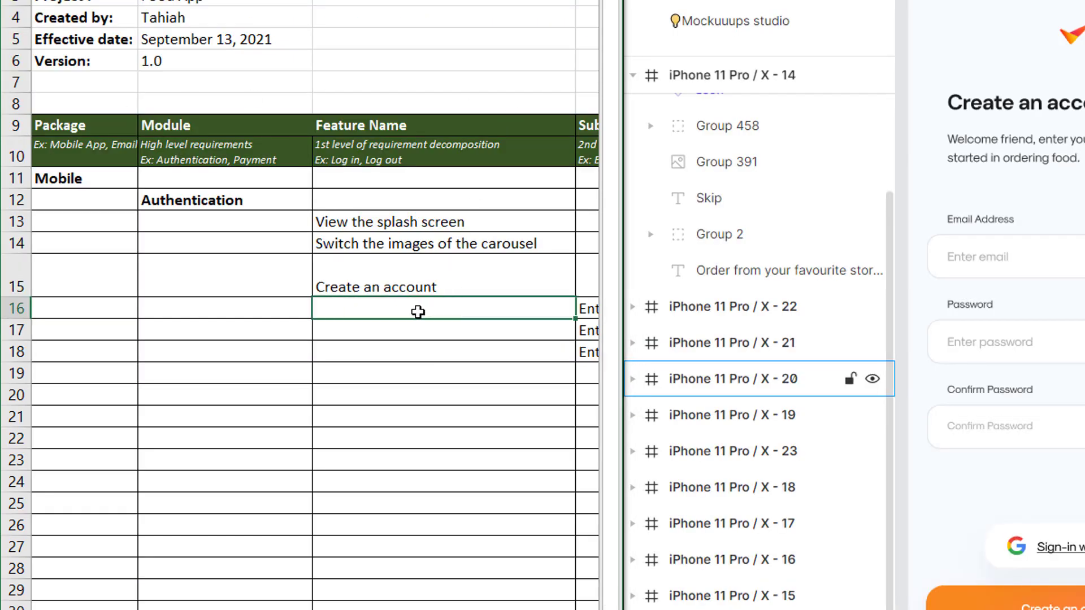
Step: Review the filled entries around rows 15 and 16, including the email address sub-feature
scroll(417, 311, right, 3)
key(Right)
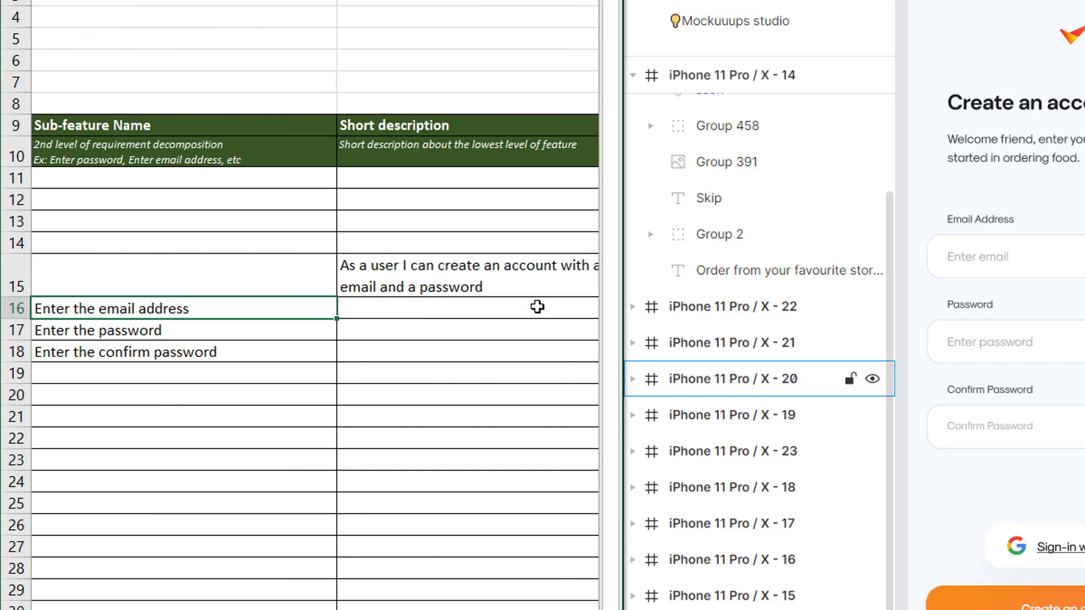
scroll(550, 309, up, 1)
click(503, 266)
key(Right)
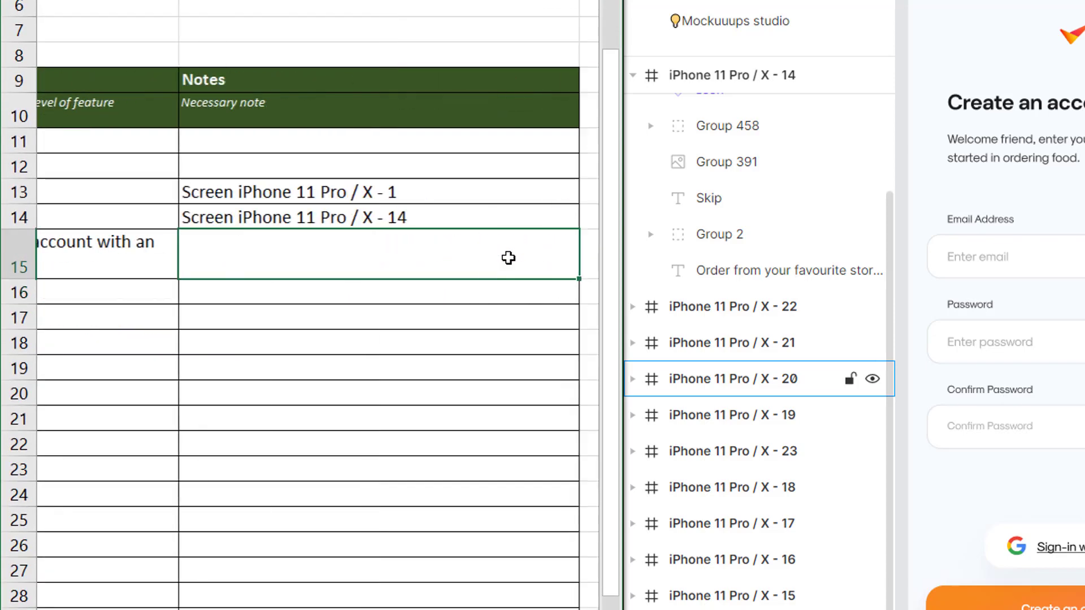
key(Left)
key(Left)
key(Left)
key(Down)
key(Right)
key(Right)
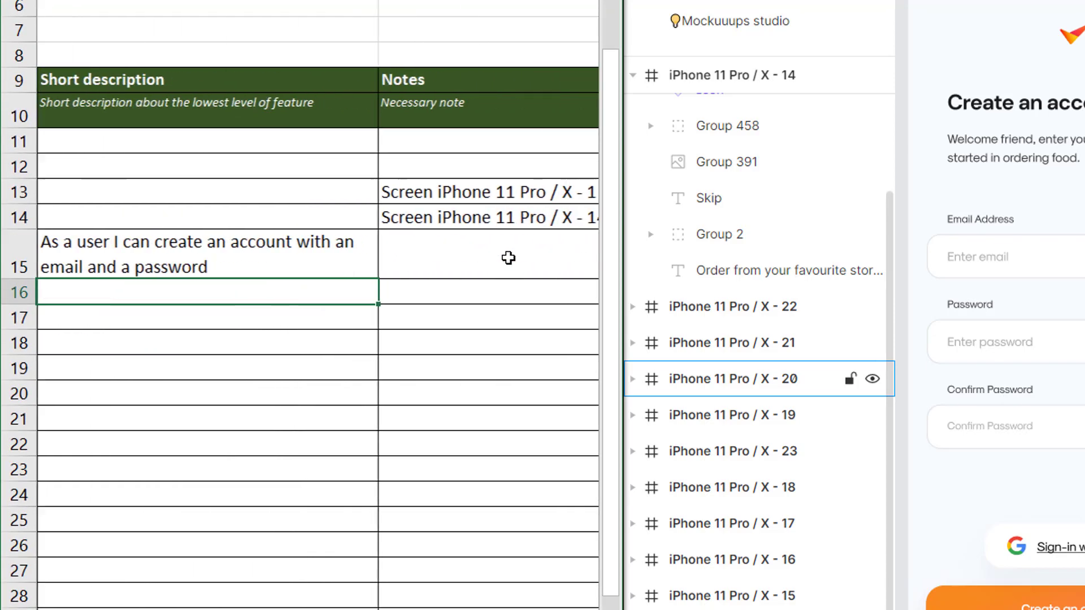
key(Right)
key(Left)
key(Left)
key(Left)
key(Right)
key(Right)
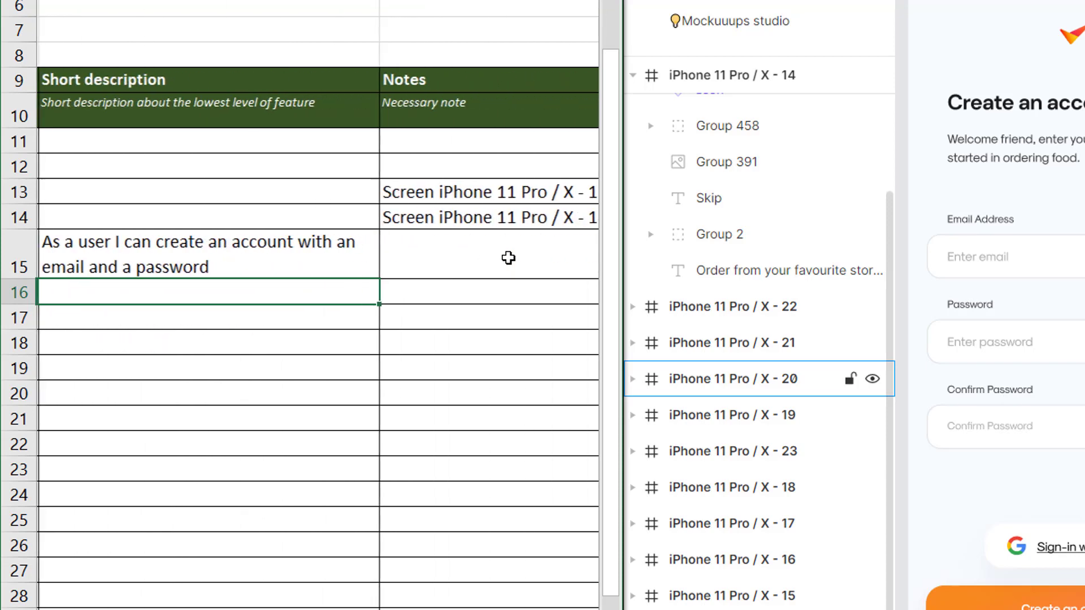
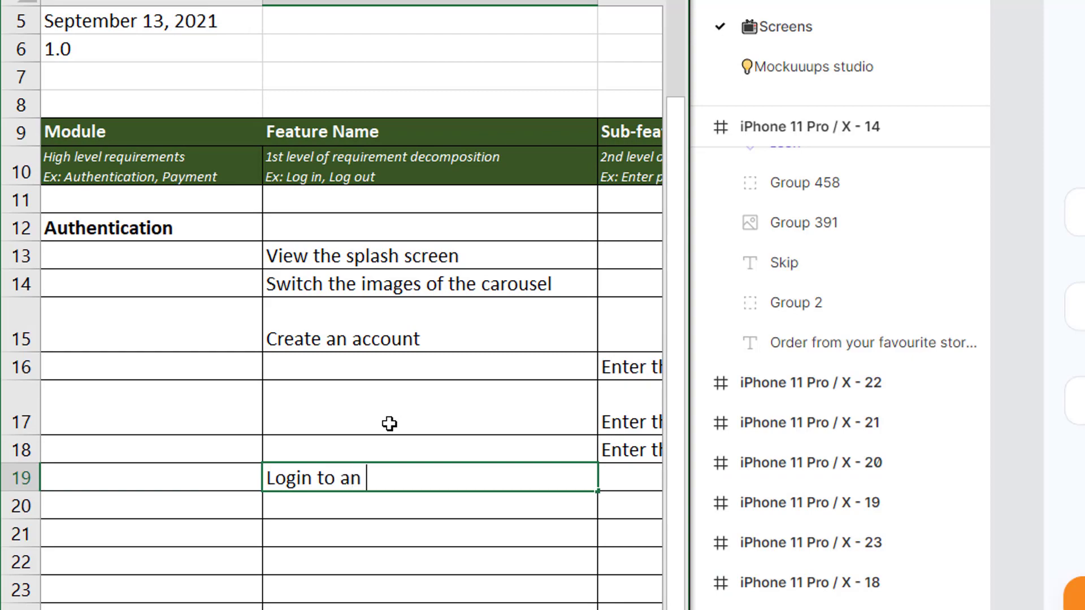
Step: Commit 'Login to an account' and add sub-features 'Enter the email address' and 'Enter the password' in D20:D21
key(Return)
key(Right)
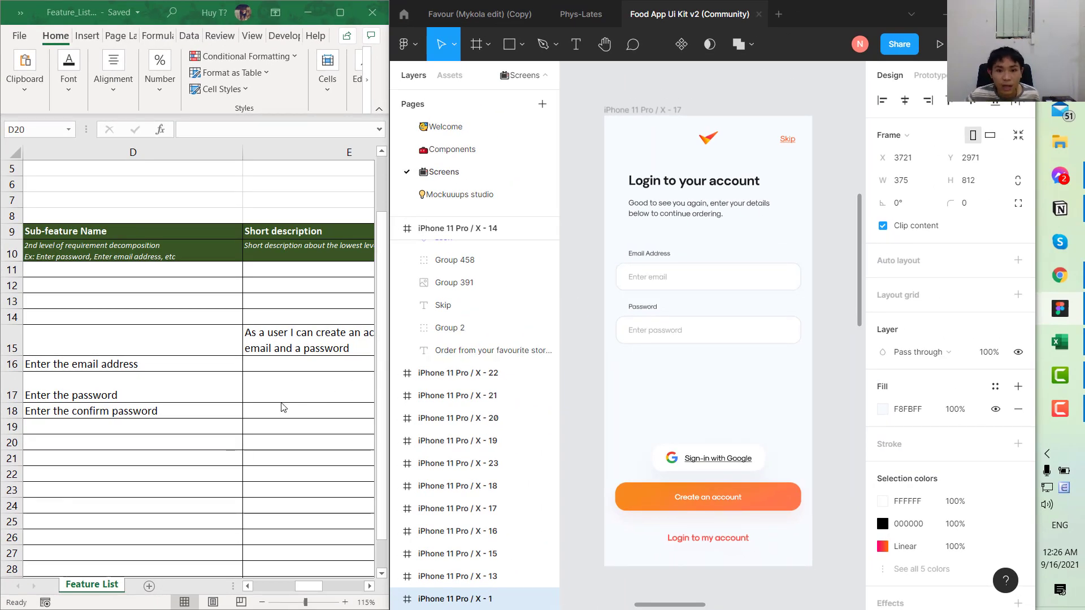
click(171, 434)
scroll(162, 407, left, 2)
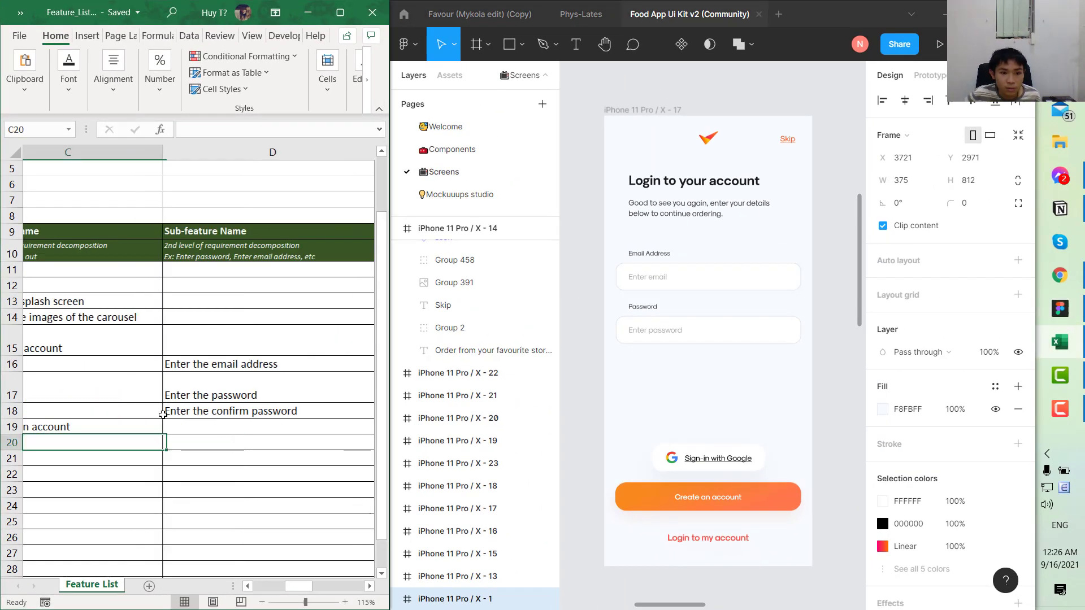
scroll(162, 411, right, 2)
text(Enter the )
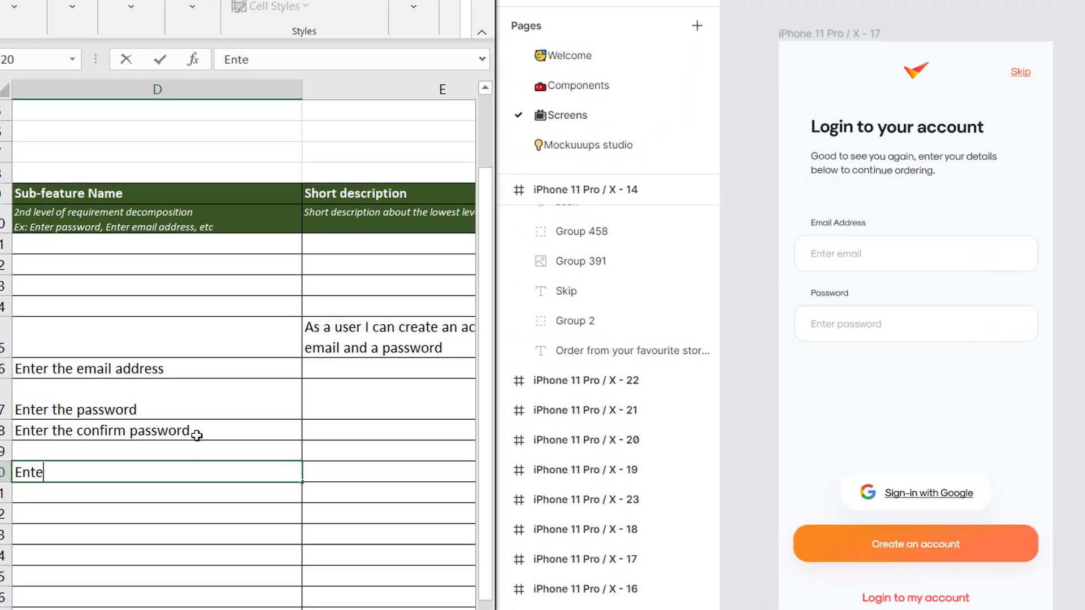
text(emi)
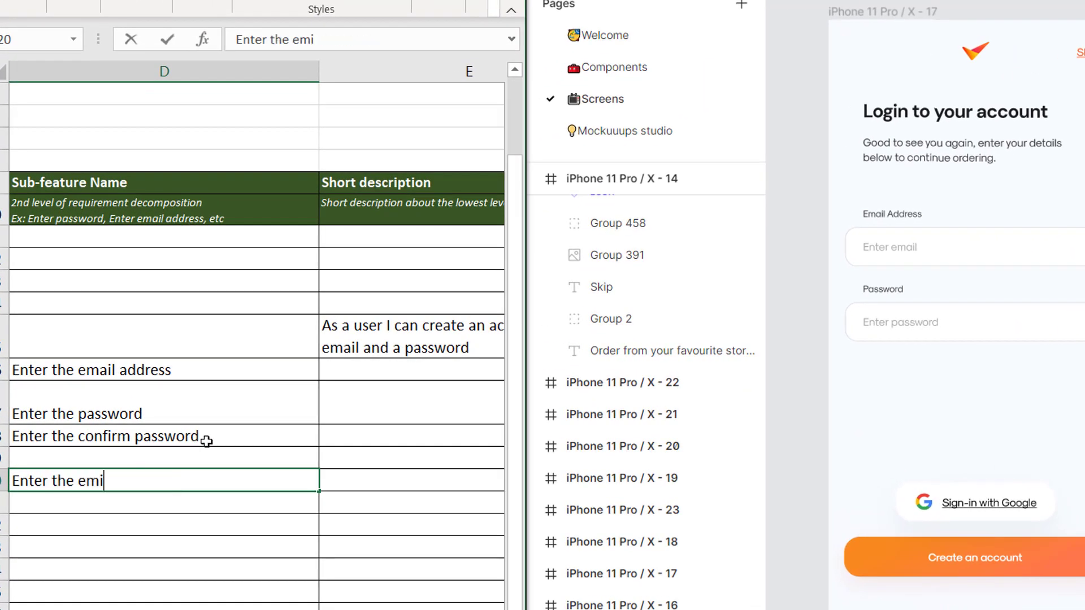
key(BackSpace)
text(ail)
key(Return)
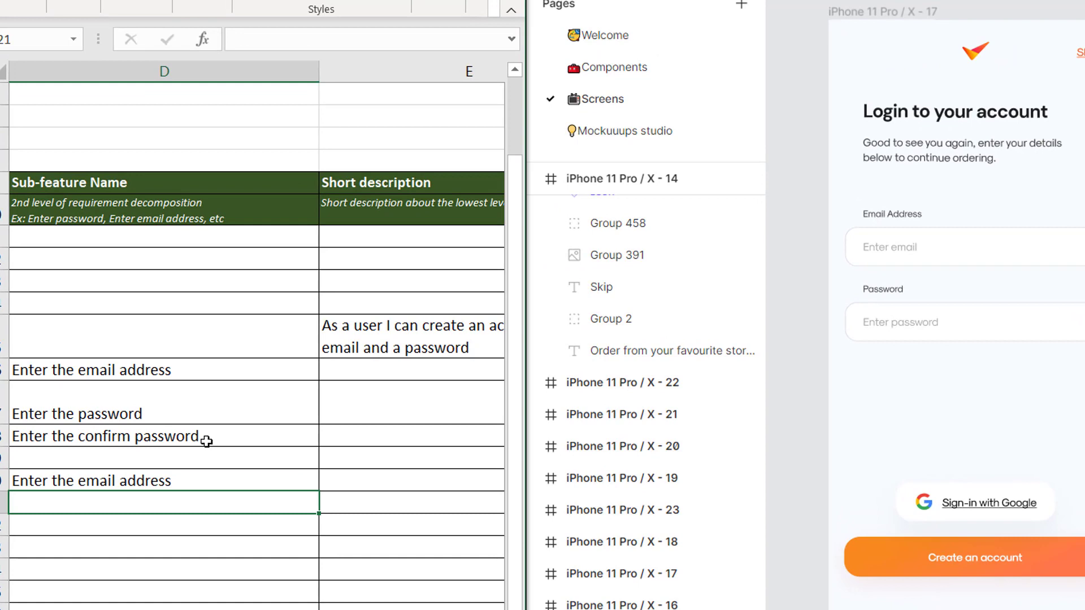
text(Enter the password)
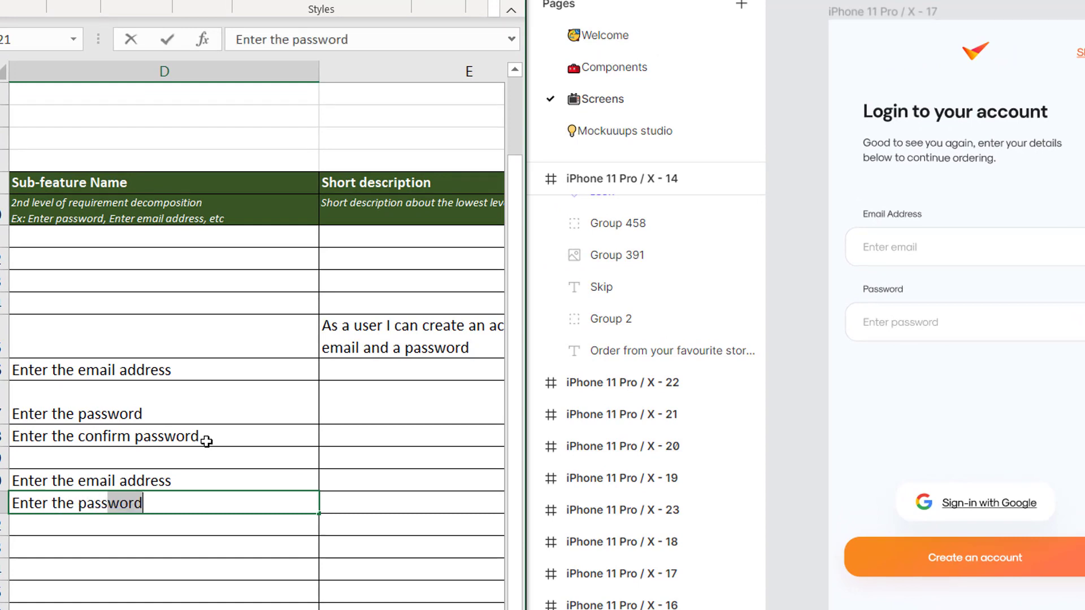
key(Return)
Step: Write the user story 'As a user I can login to my existing account' in E19
key(Right)
key(Up)
key(Up)
key(Left)
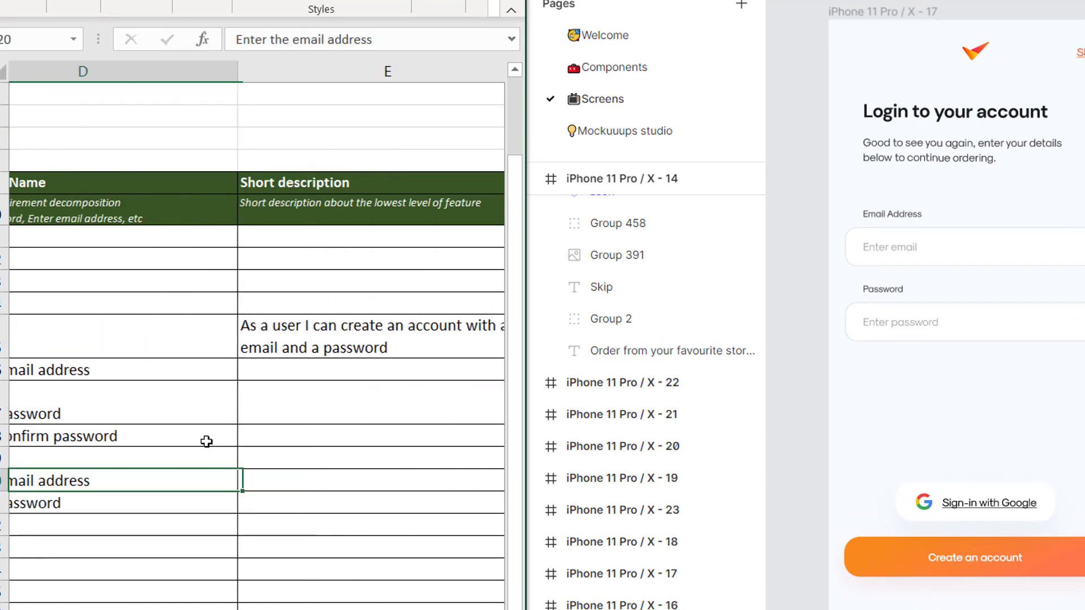
key(Up)
key(Left)
key(Right)
key(Right)
text(As a)
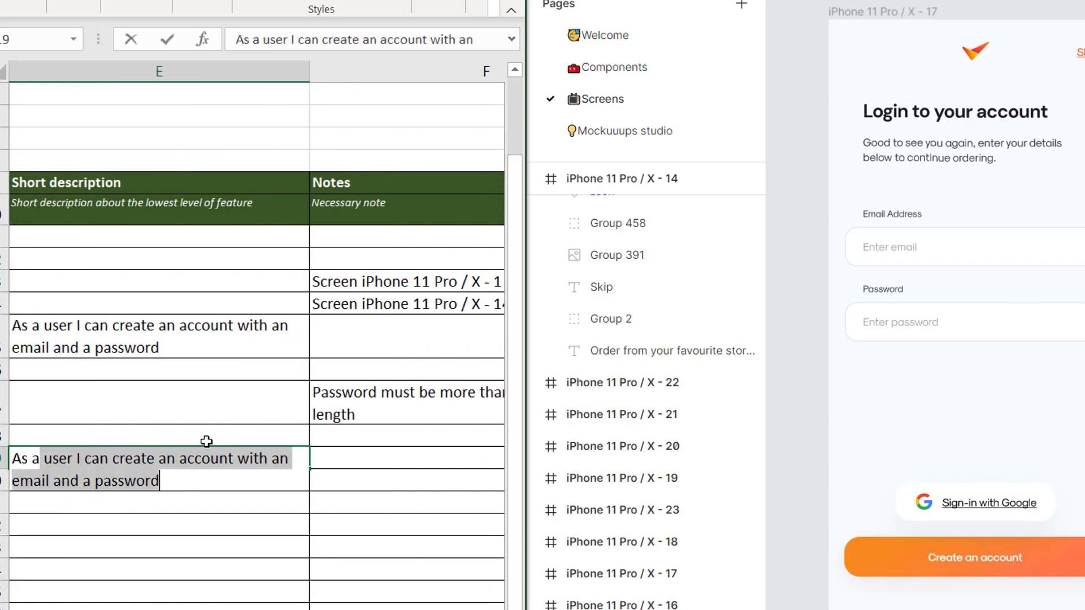
text( user I)
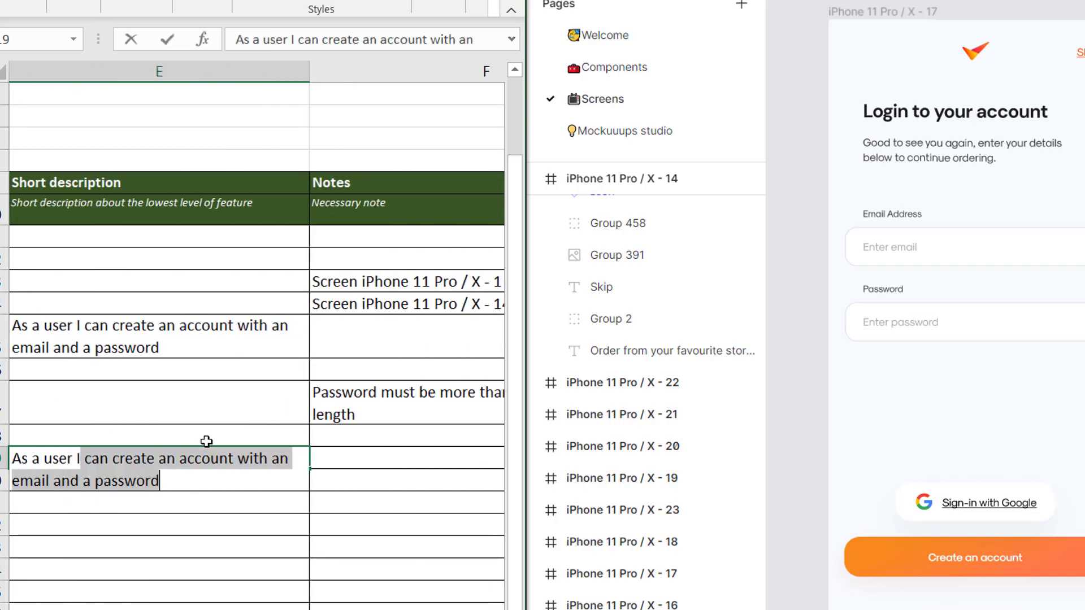
text( can logi)
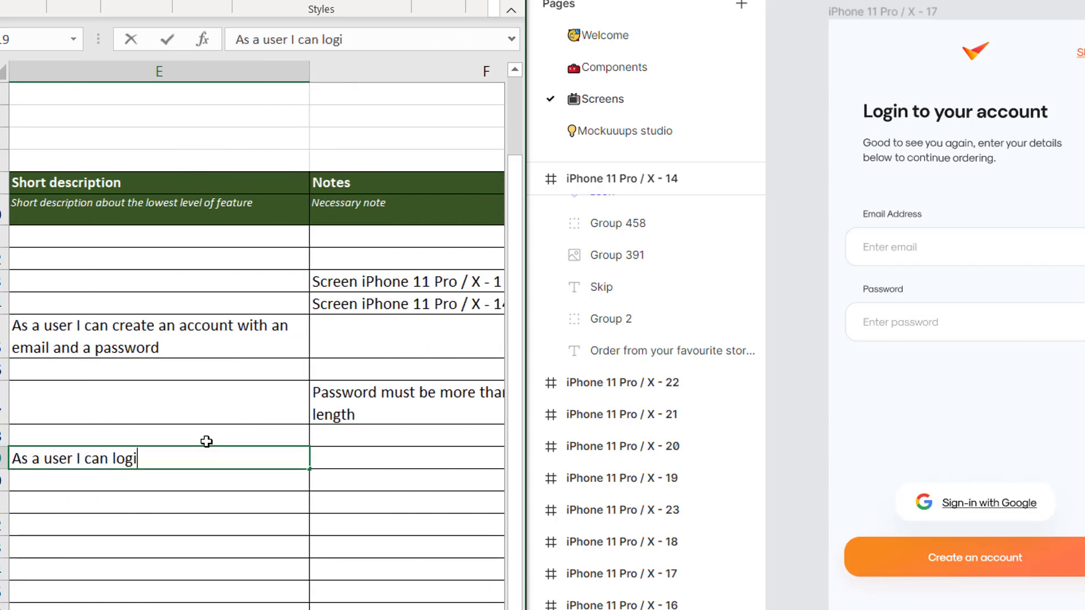
text(n to my e)
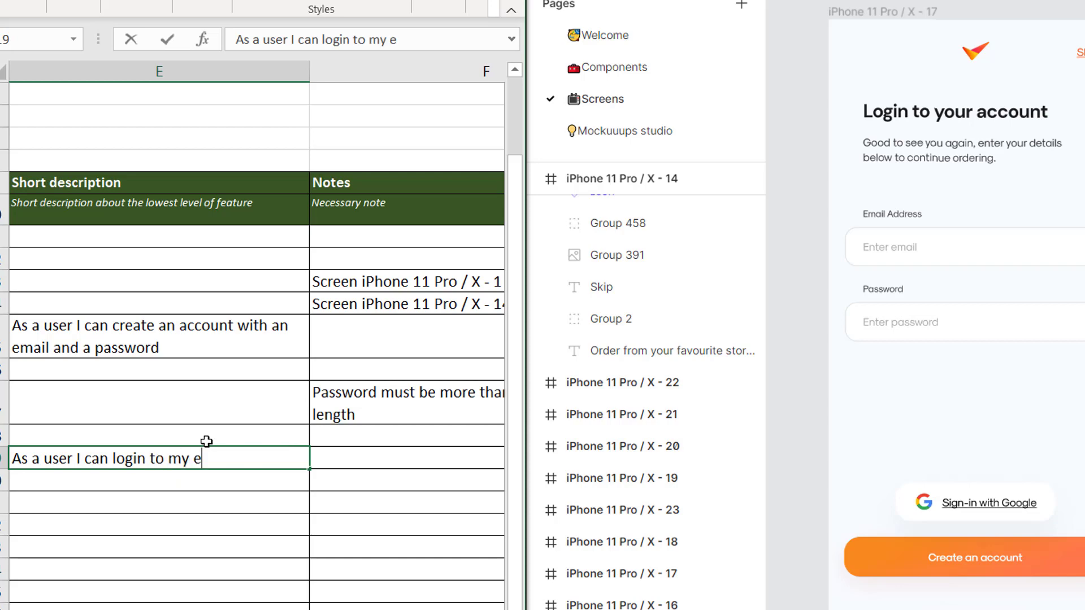
text(xisting account)
key(ctrl+Return)
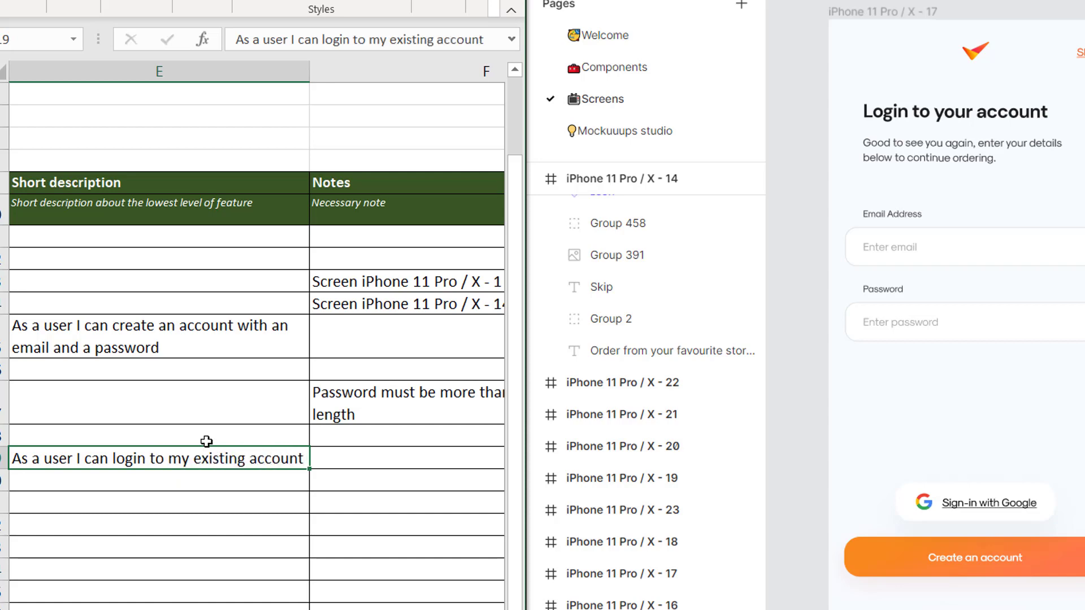
key(Down)
key(Left)
key(Left)
key(Left)
key(Right)
key(Right)
key(Down)
key(Down)
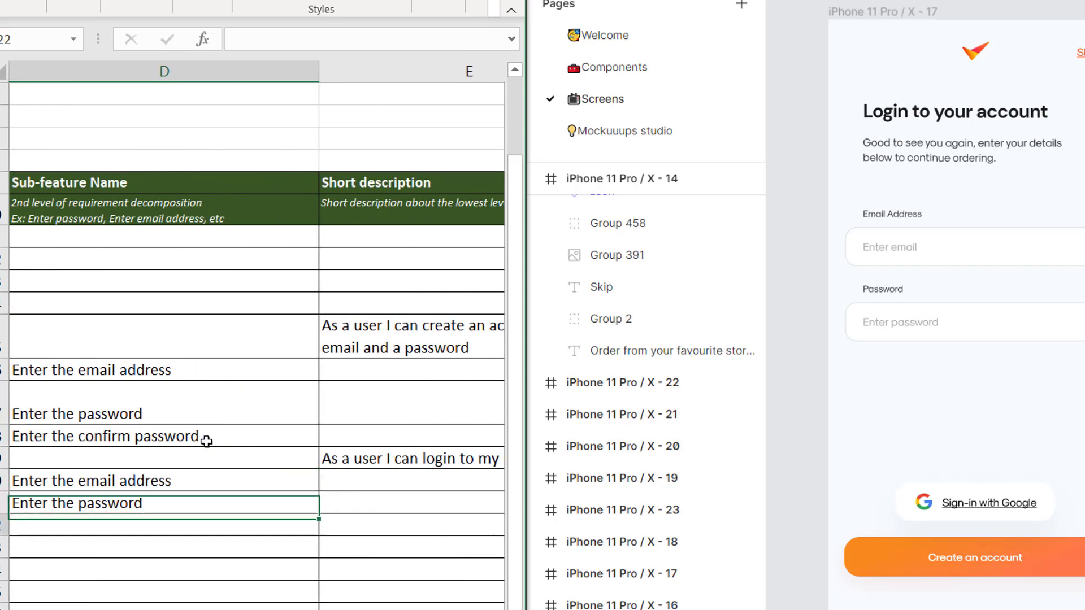
key(Down)
key(Left)
key(Left)
key(Right)
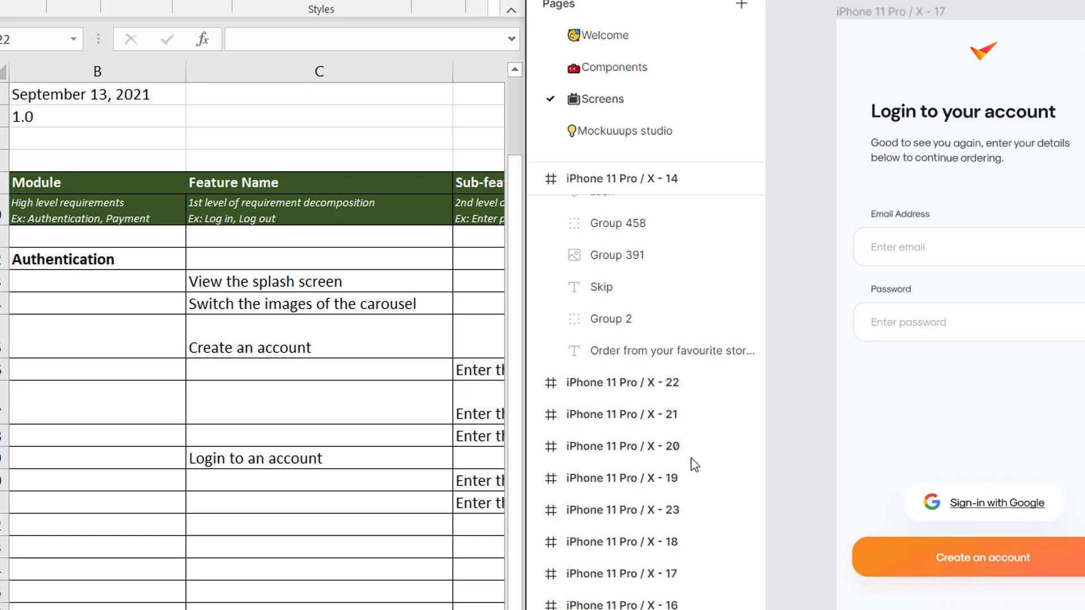
Step: Add the feature 'Show error messages' in C22
click(357, 528)
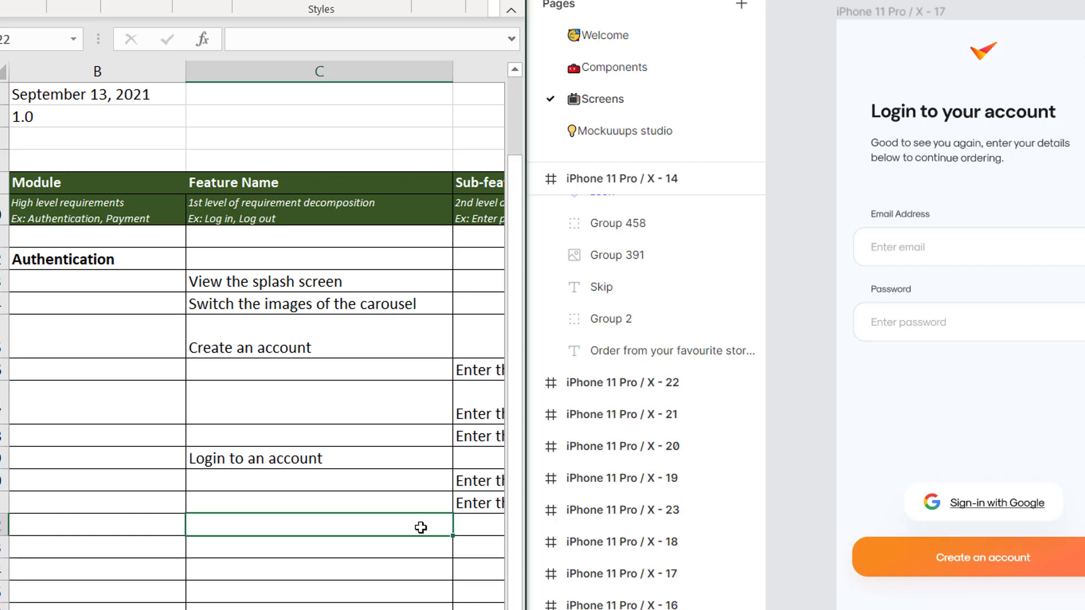
text(Show an)
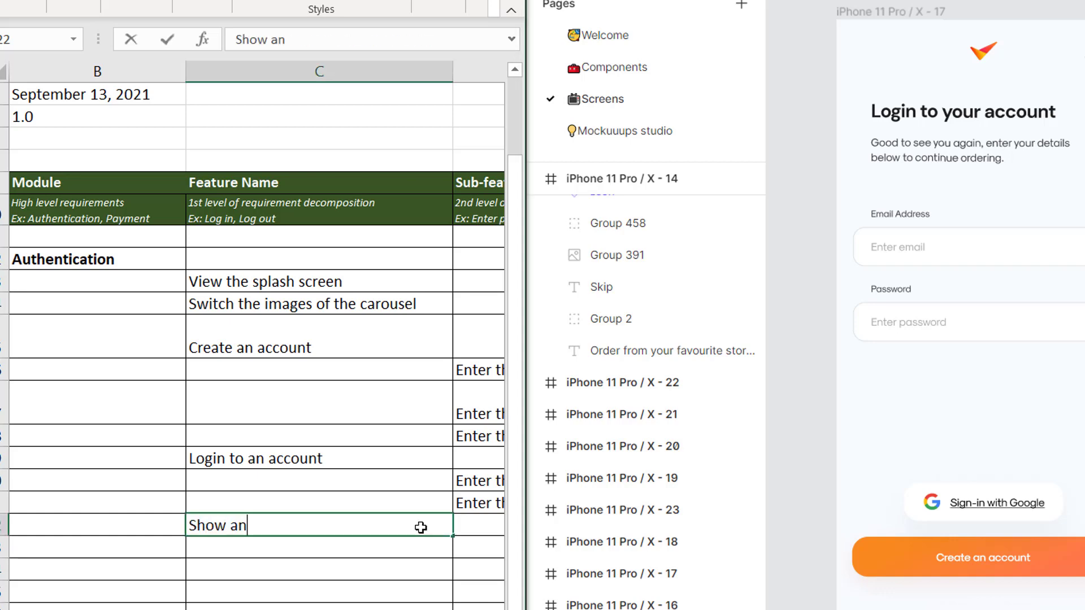
text( error mesa)
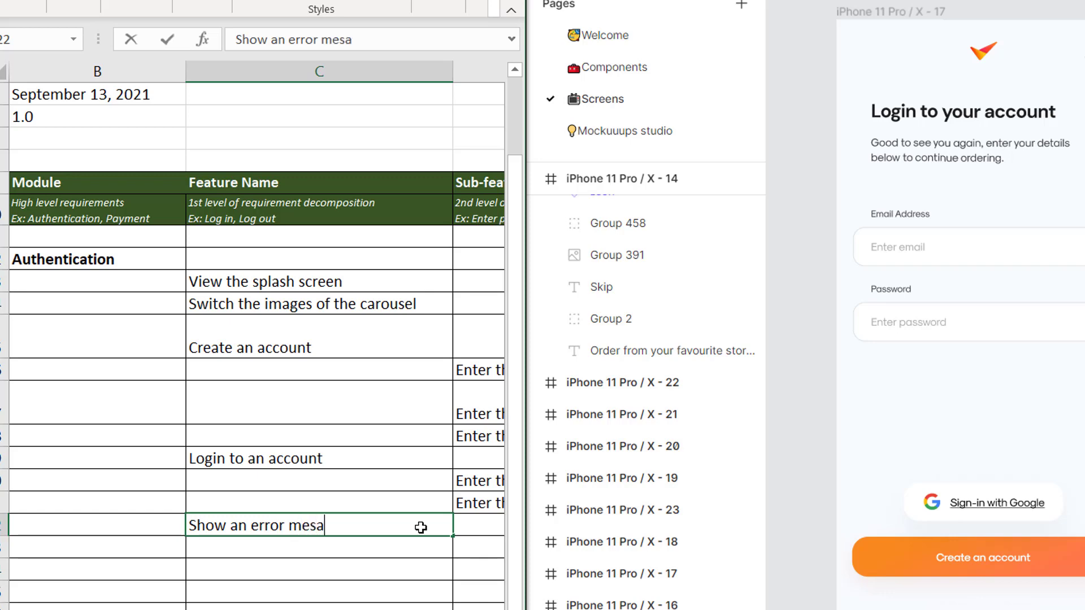
key(BackSpace)
text(sages)
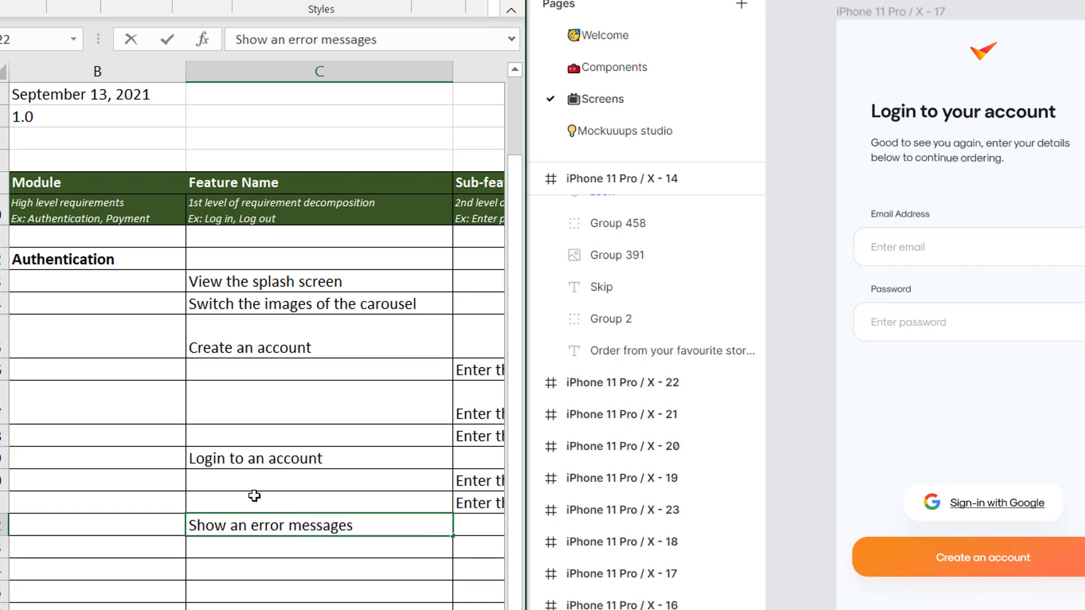
key(BackSpace)
key(BackSpace)
key(BackSpace)
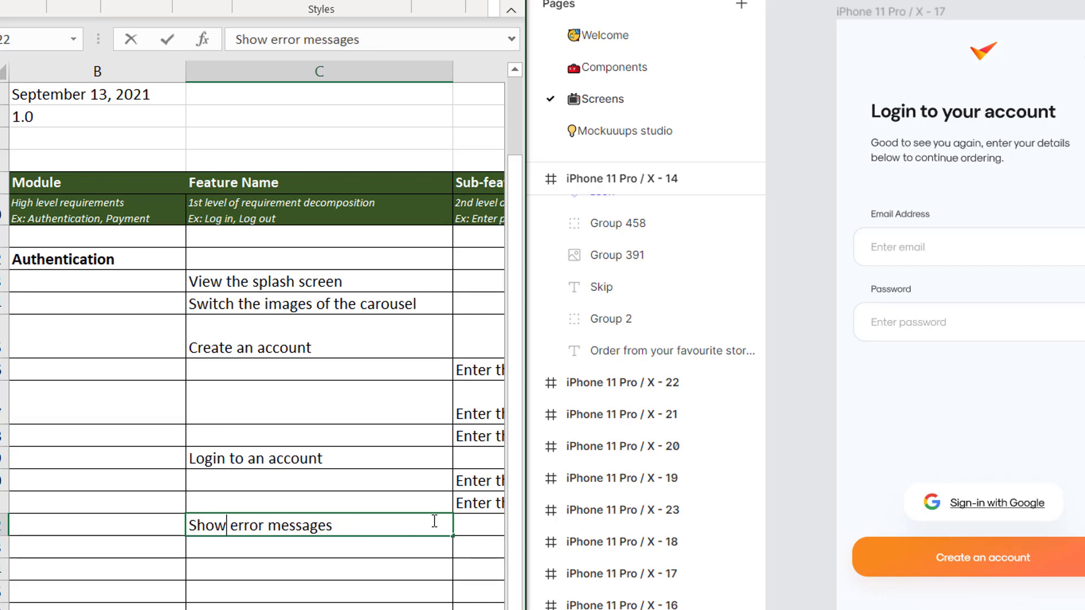
key(Tab)
key(Tab)
key(Tab)
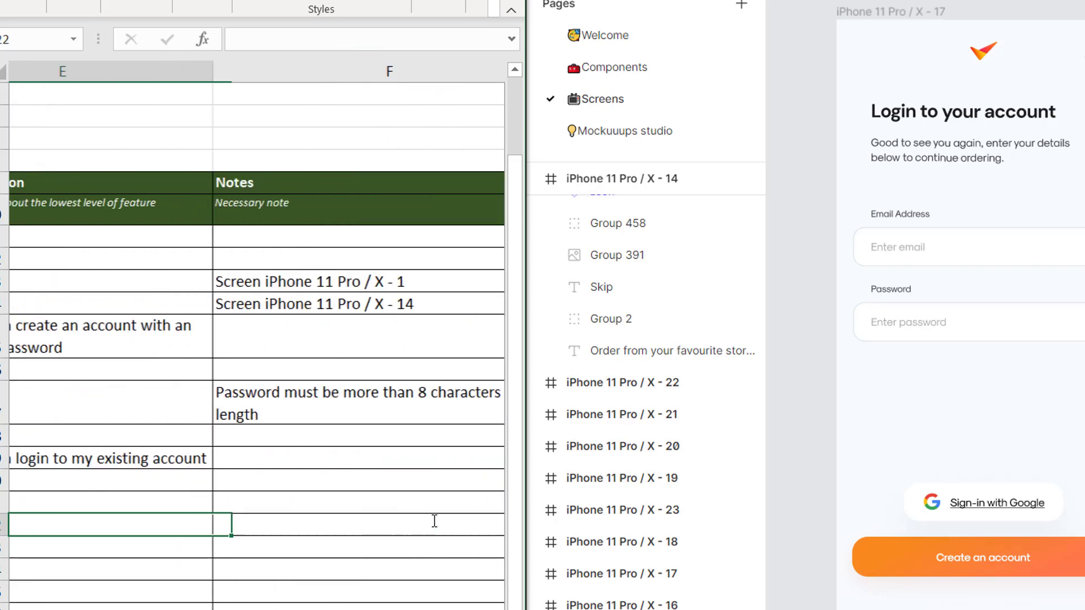
Step: Note 'If the user enters an invalid account credential' in F22
text(If )
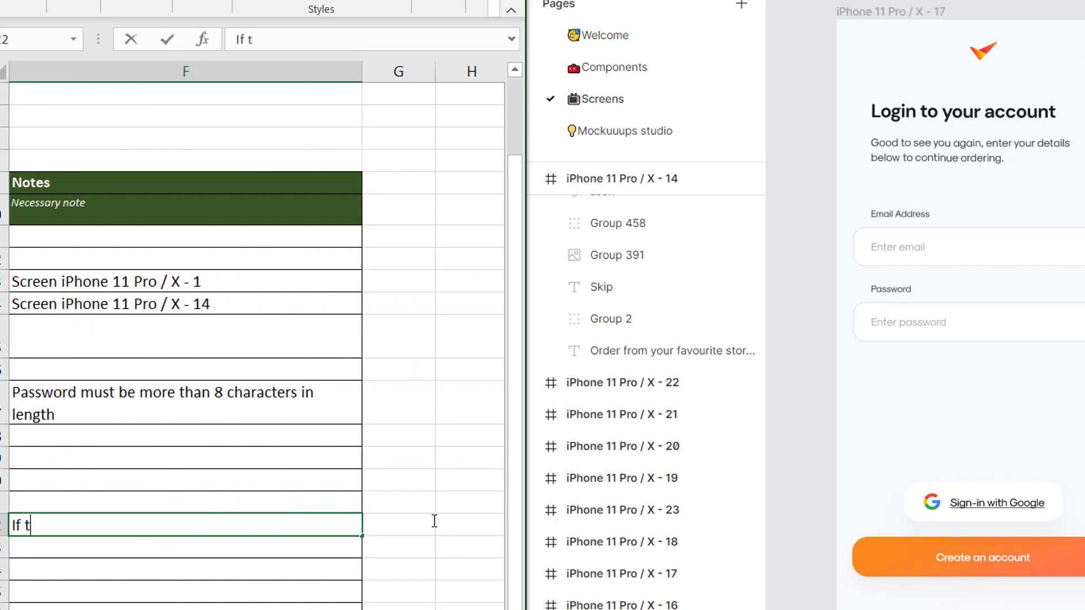
text(the user enters )
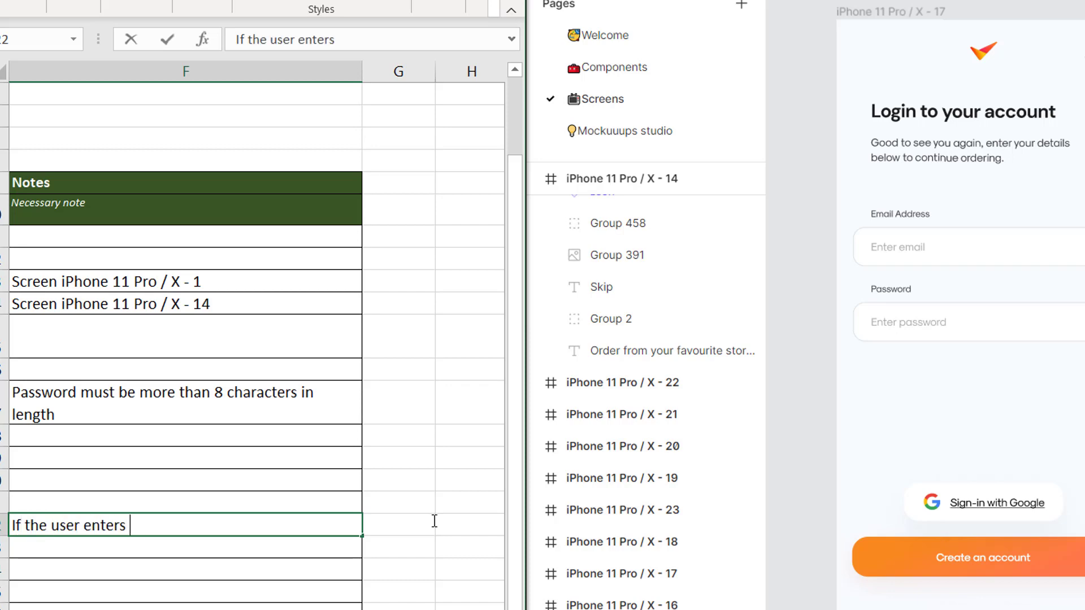
text(an invalid account)
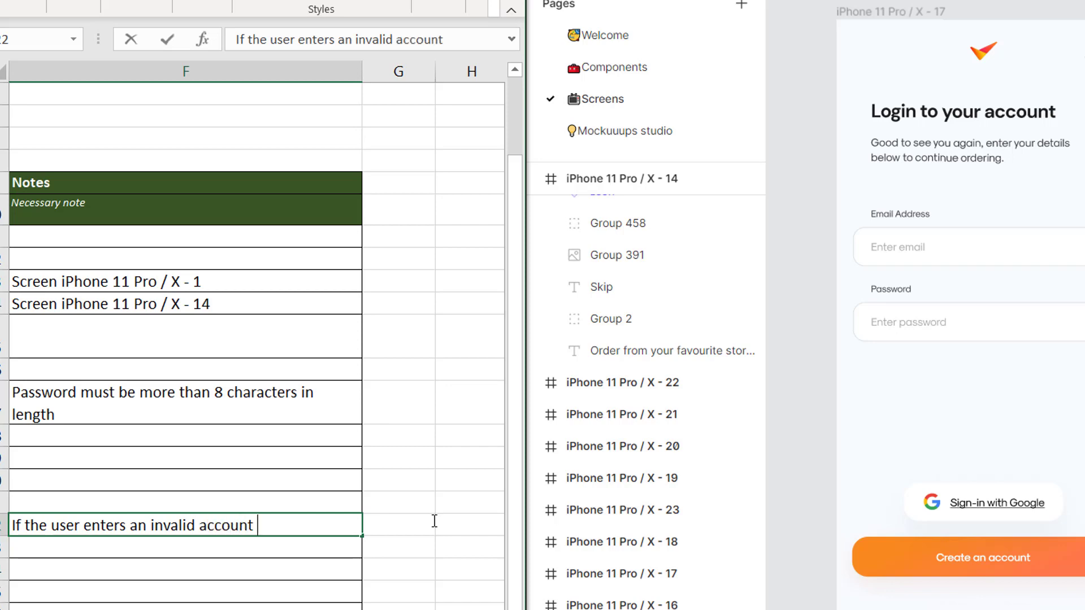
text( credential,)
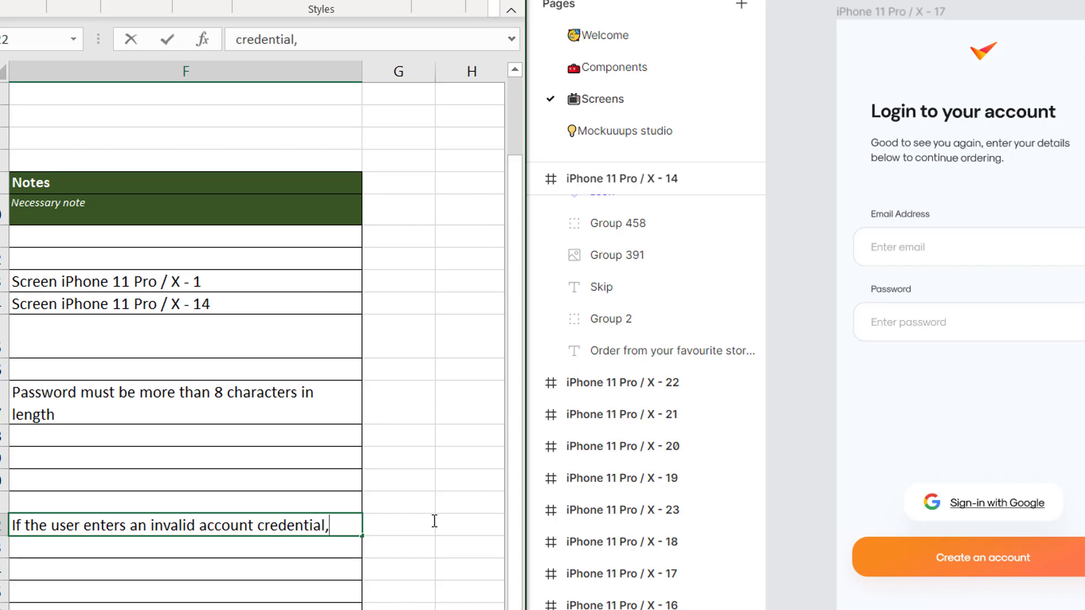
key(Return)
key(Left)
key(Left)
key(Left)
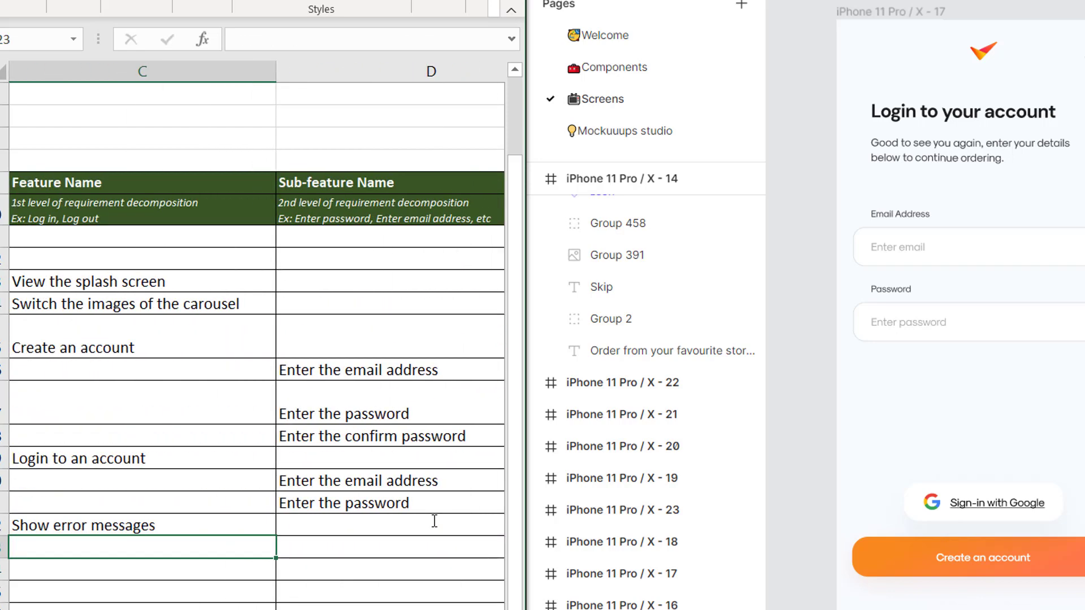
key(Right)
key(Right)
key(Right)
key(Up)
key(Up)
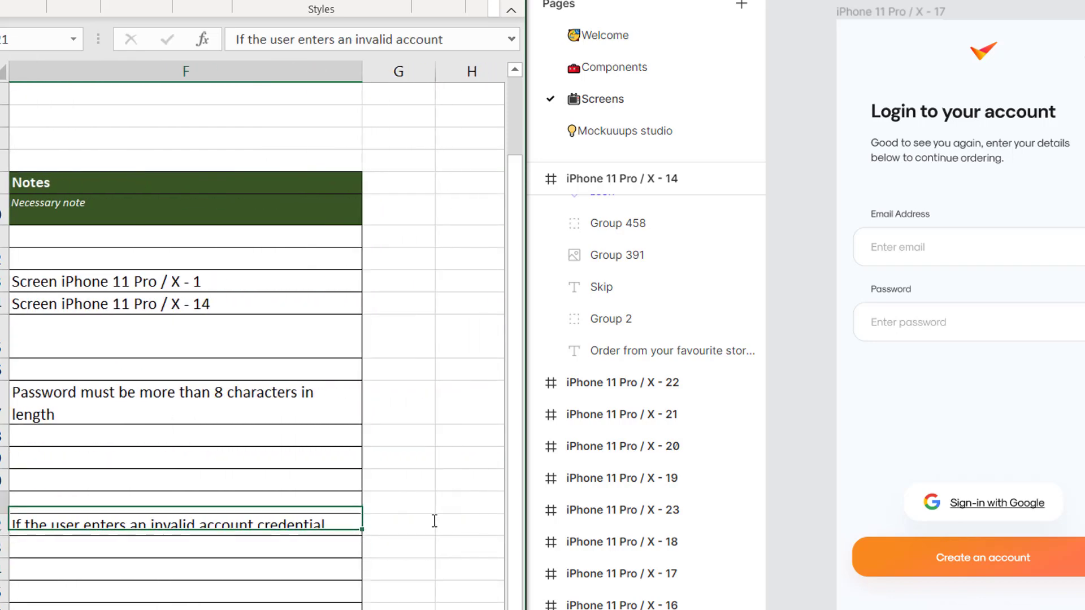
key(Left)
key(Left)
key(Left)
key(Down)
key(Down)
key(Left)
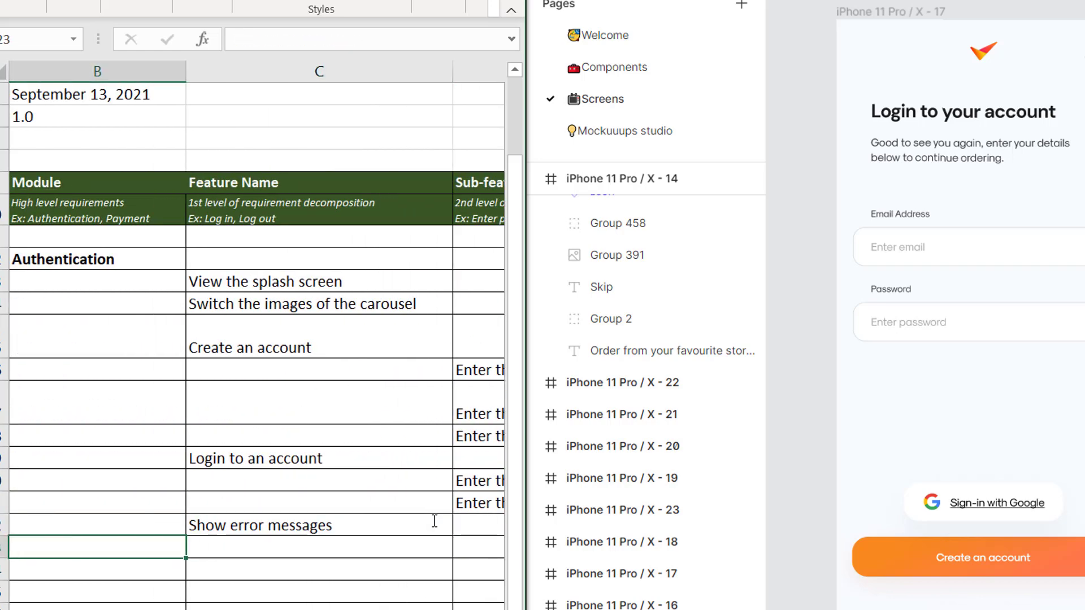
key(Left)
key(Right)
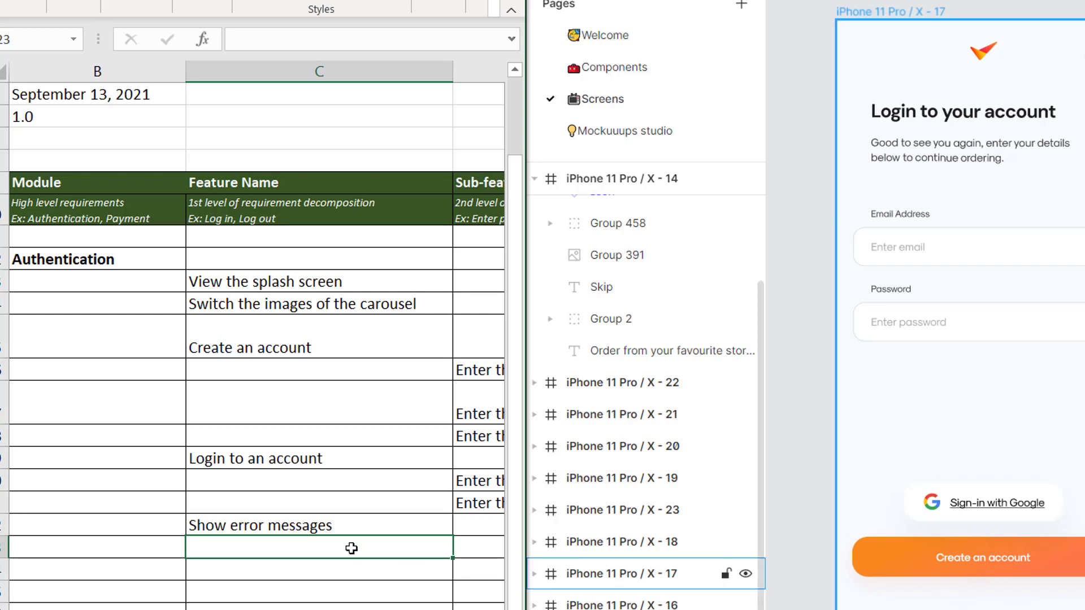
Step: Enter the feature 'Sign in through a third-party authentication' in C23
text(Sig)
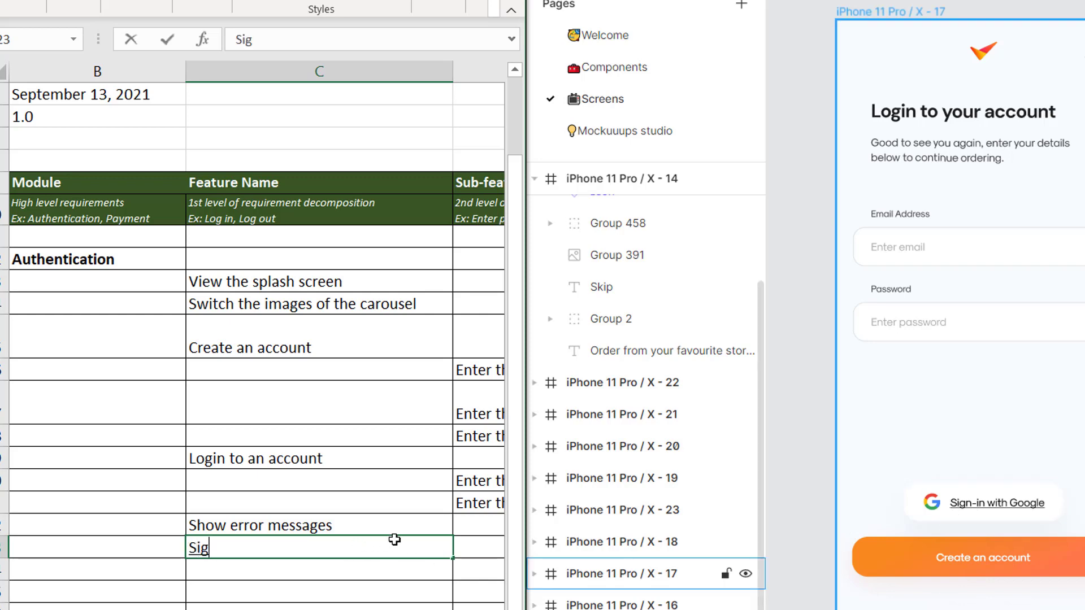
text(n in through )
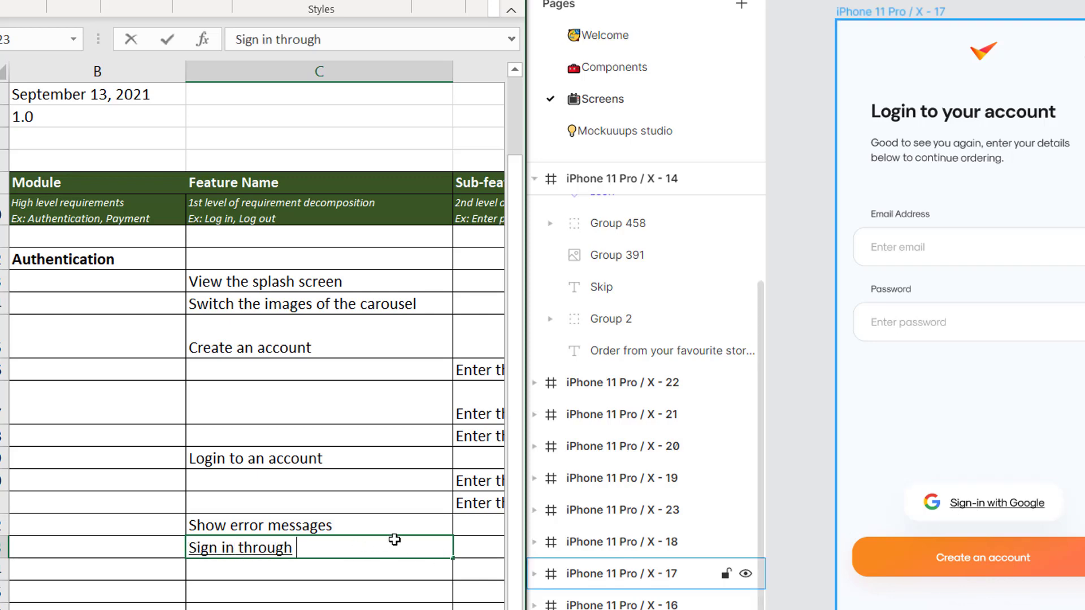
text(a third-)
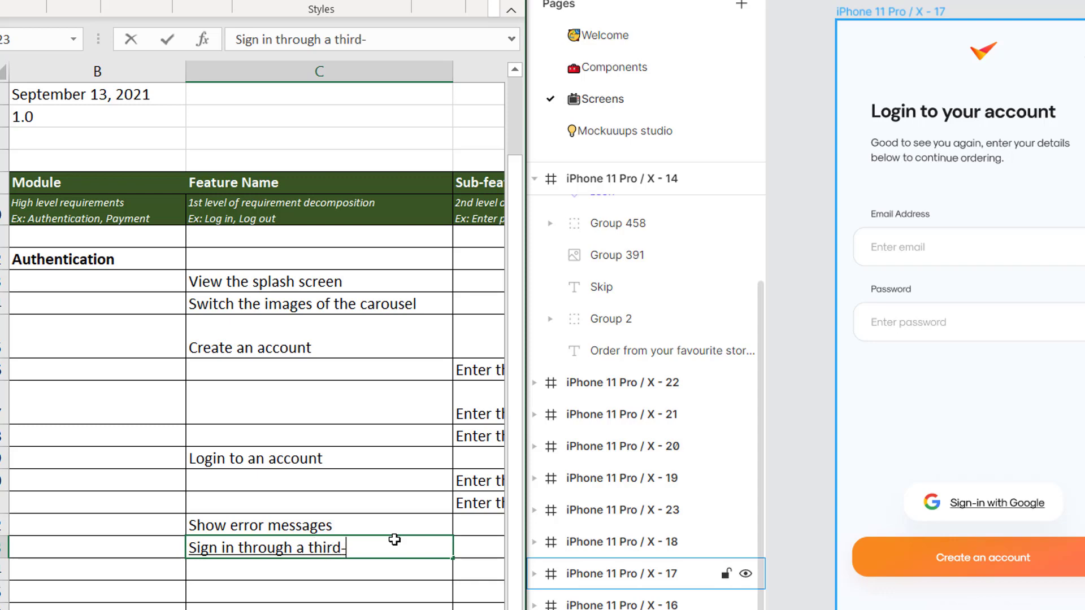
text(party authentication)
key(Return)
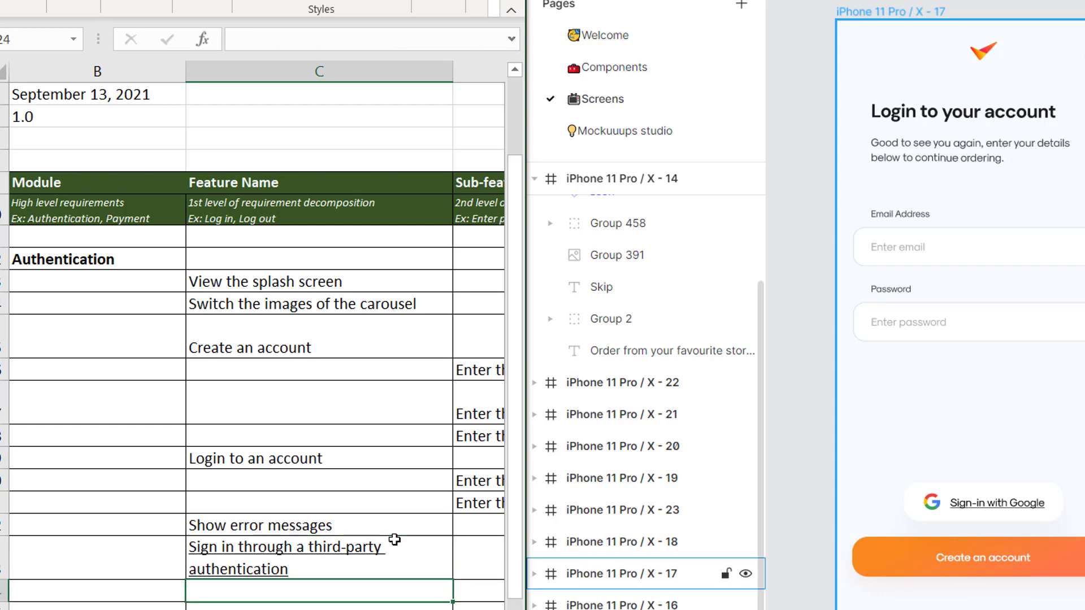
key(Right)
key(Right)
key(Right)
key(Left)
key(Left)
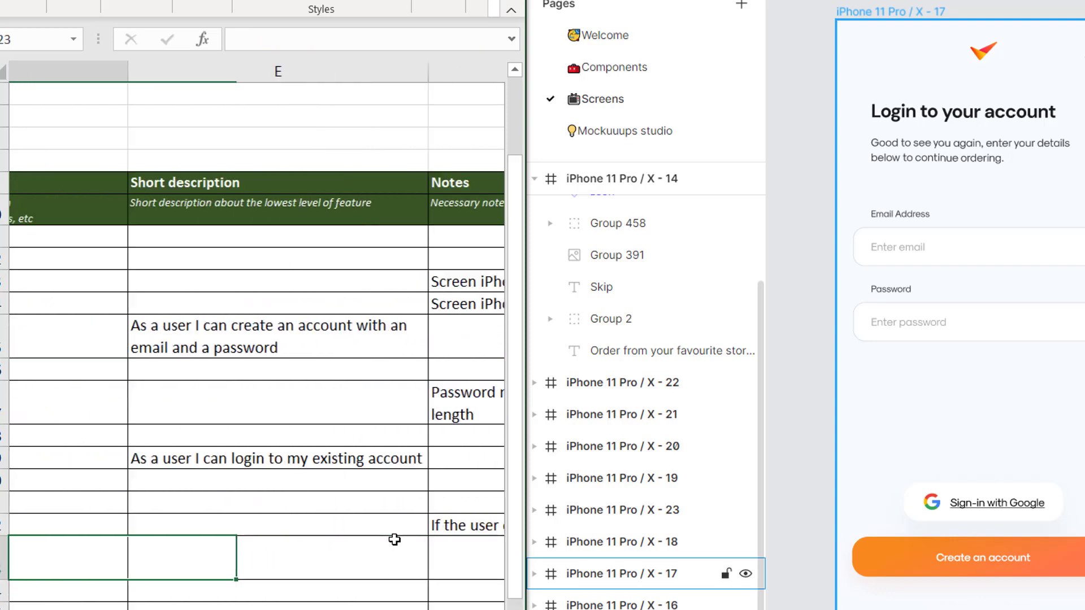
key(Left)
key(Up)
key(Right)
key(Right)
key(Right)
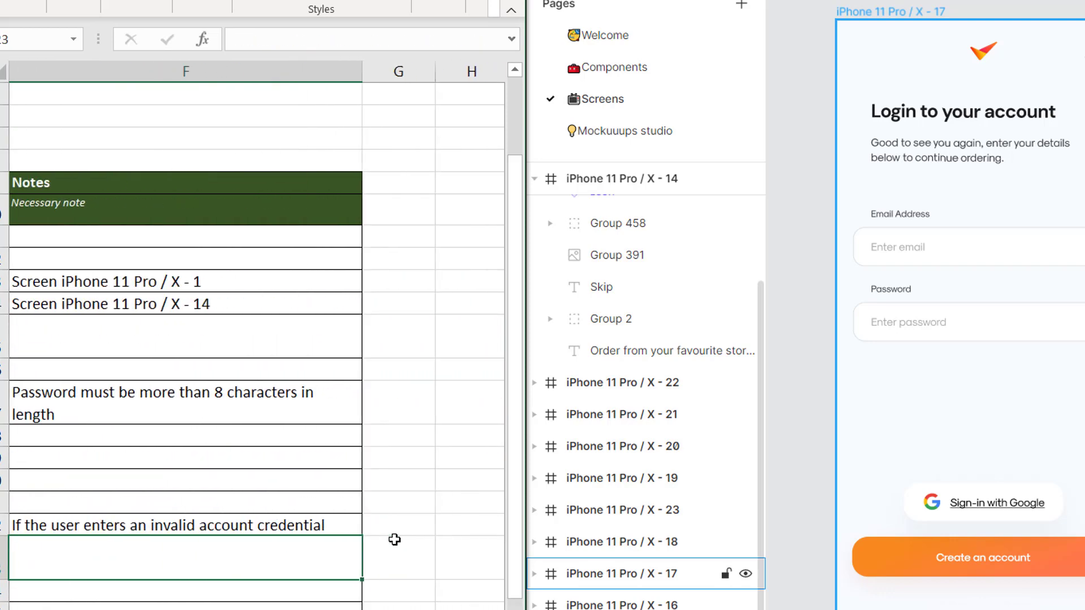
Step: Note 'This app support Google authentication, Apple authentication (IOS)' in F23
text(We support)
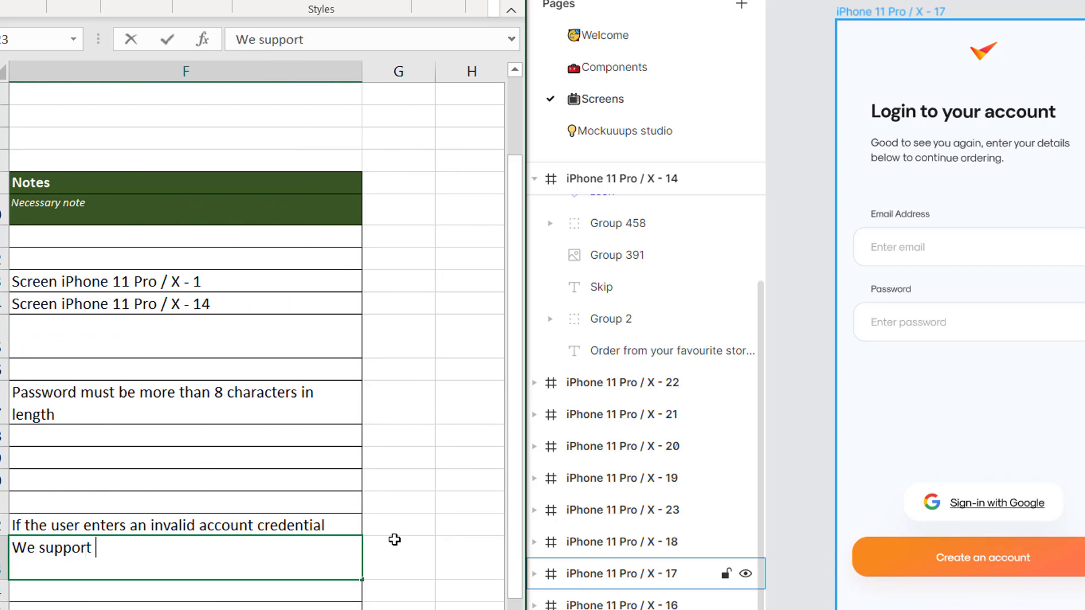
key(BackSpace)
key(BackSpace)
key(BackSpace)
key(BackSpace)
key(BackSpace)
key(BackSpace)
key(BackSpace)
key(BackSpace)
key(BackSpace)
key(BackSpace)
text(This app s)
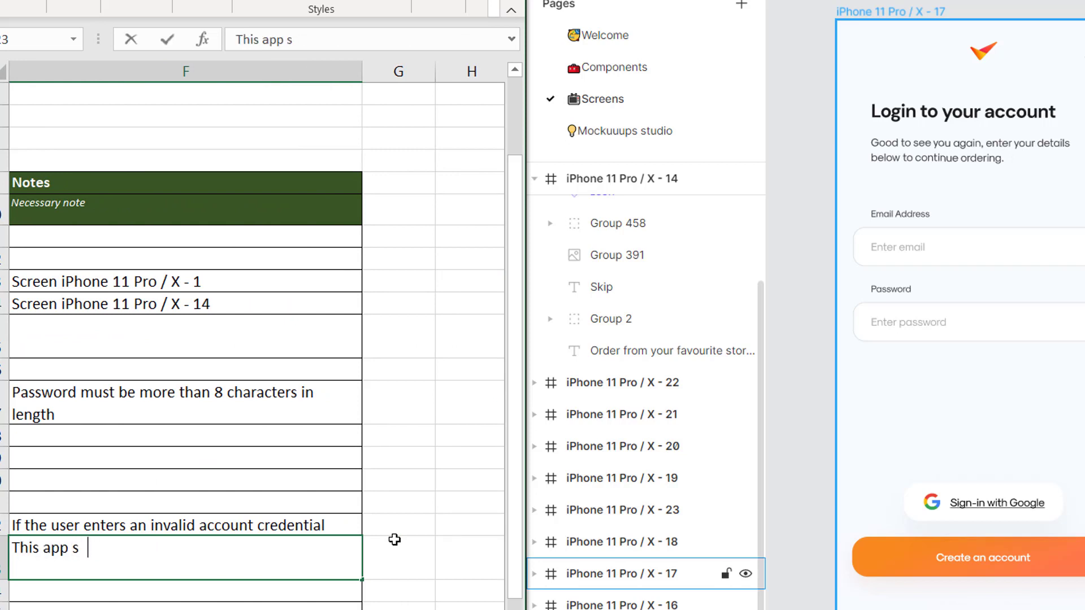
text(upport Google)
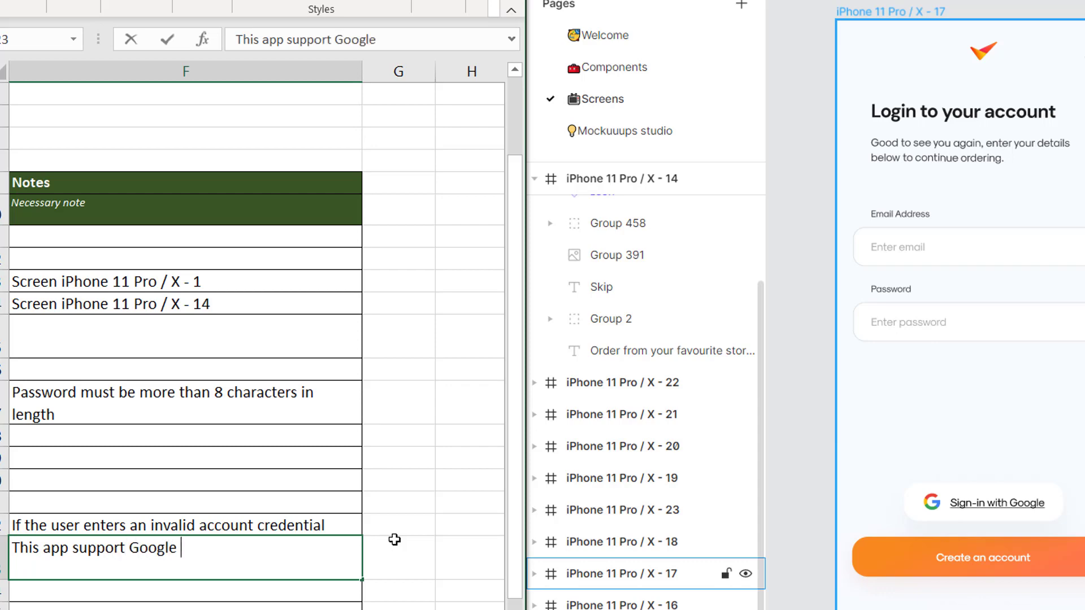
text( authentication)
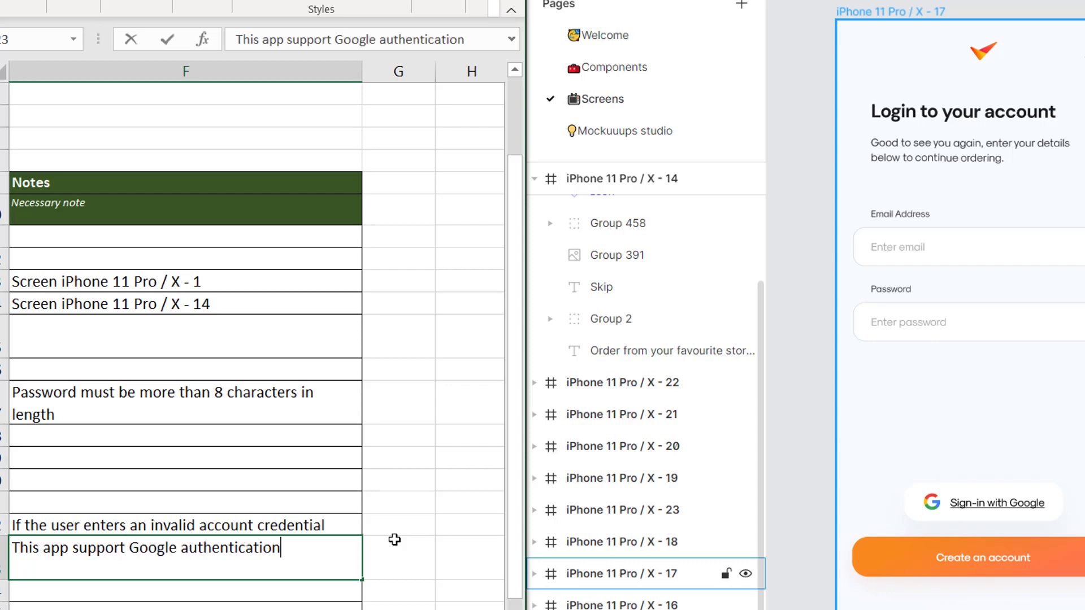
key(alt+Return)
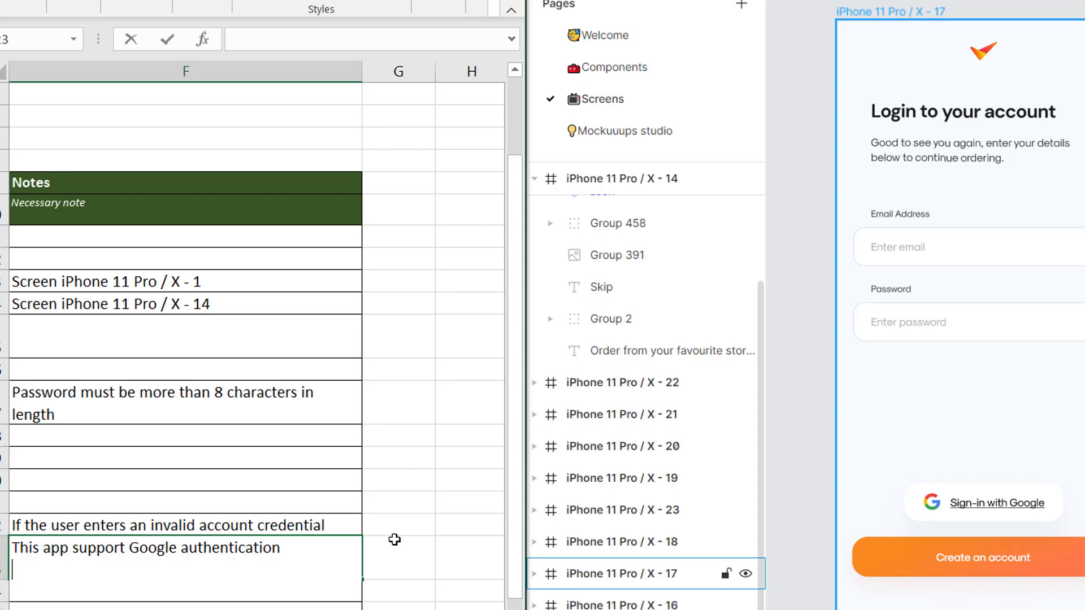
key(BackSpace)
text(, A)
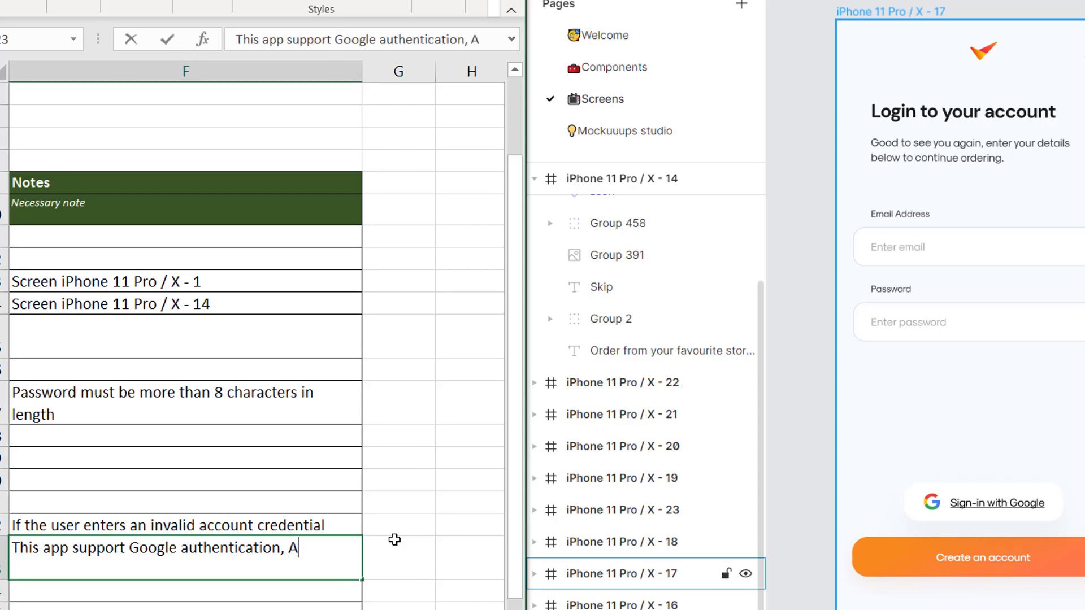
text(pple authentic)
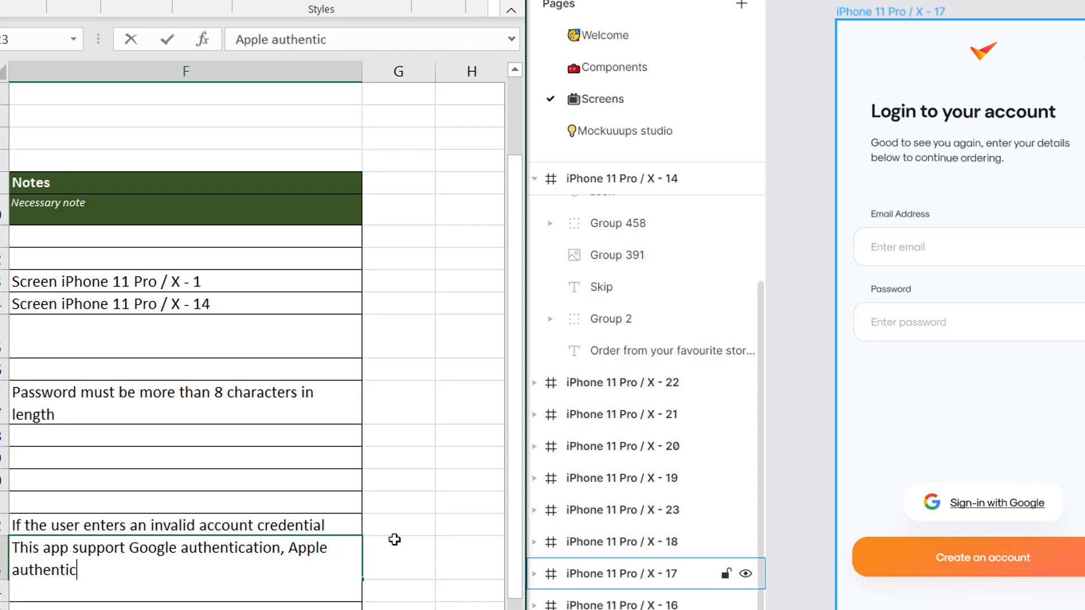
text(ation (IOS))
key(Return)
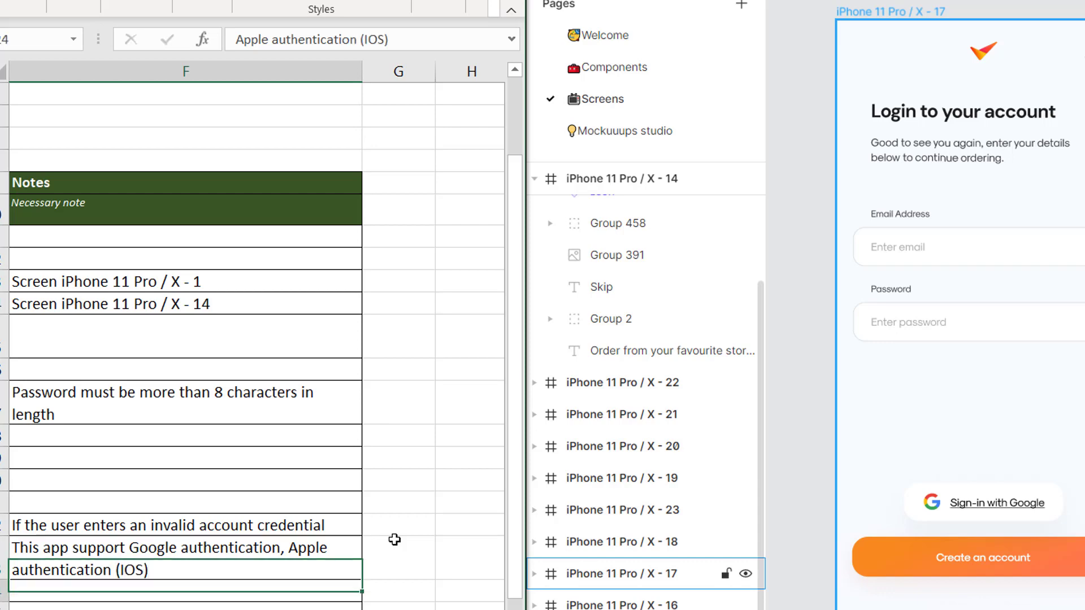
key(Left)
key(Left)
key(Left)
scroll(394, 539, left, 2)
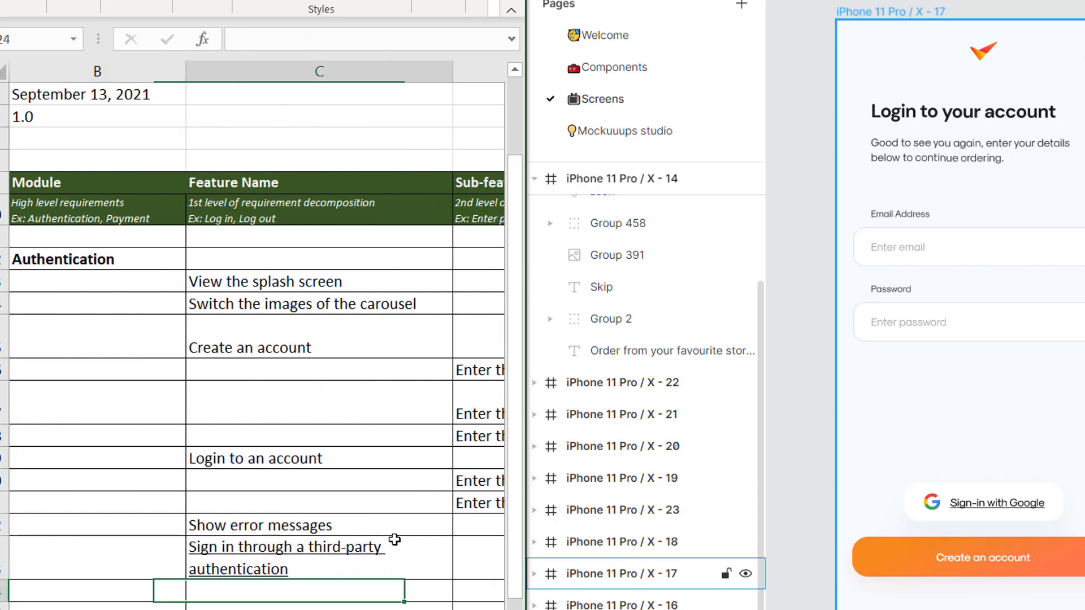
key(Up)
key(Right)
key(Left)
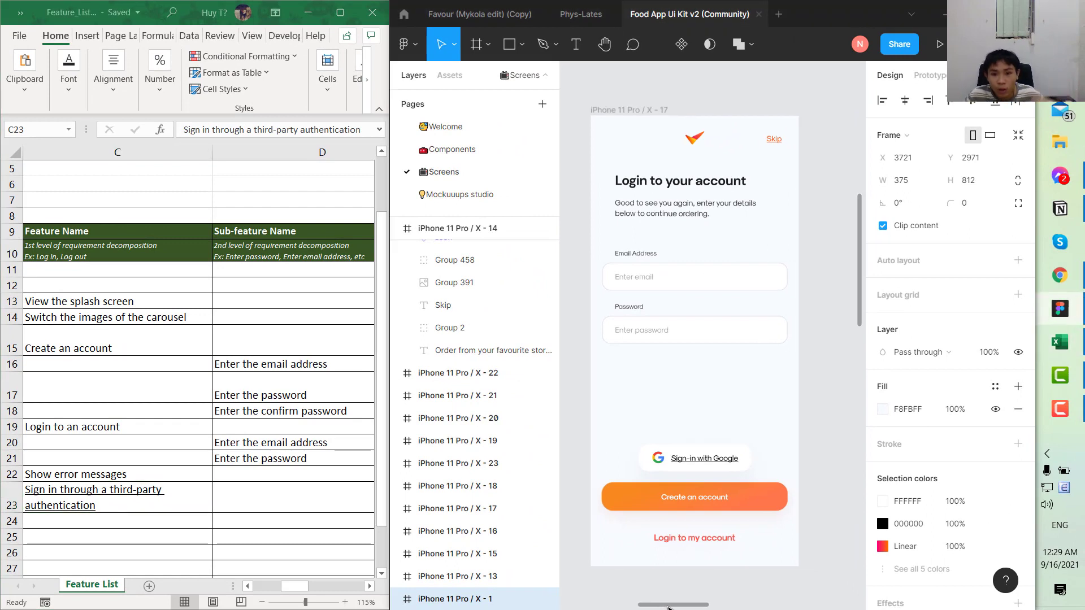
Step: Pan Figma's login screen into view, then reconfirm the C23 feature and move to E23
drag(668, 608, 682, 607)
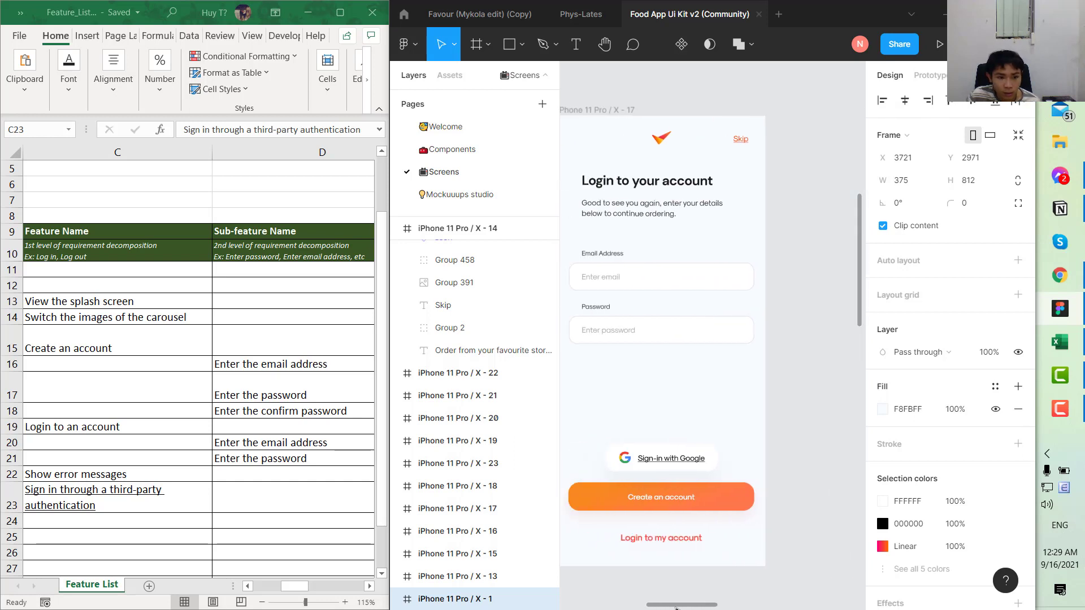
click(135, 495)
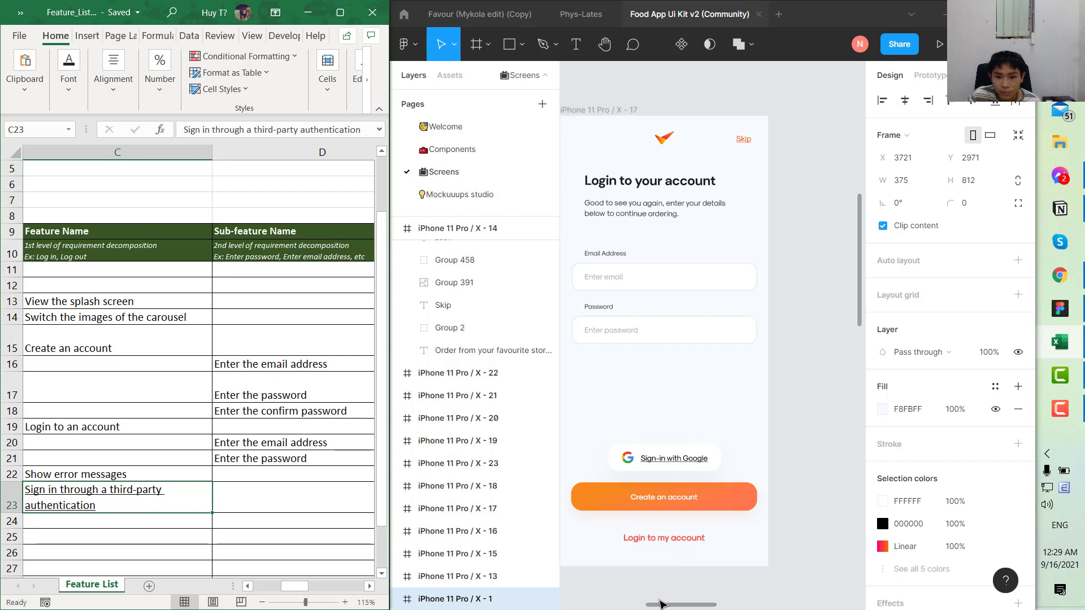
drag(668, 606, 641, 606)
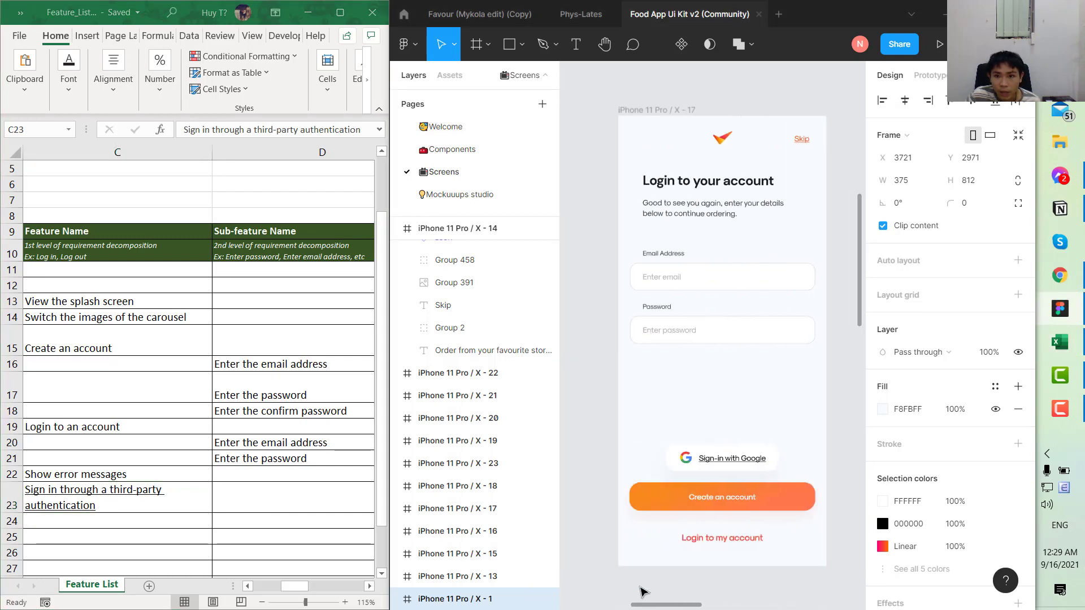
double_click(51, 511)
key(Return)
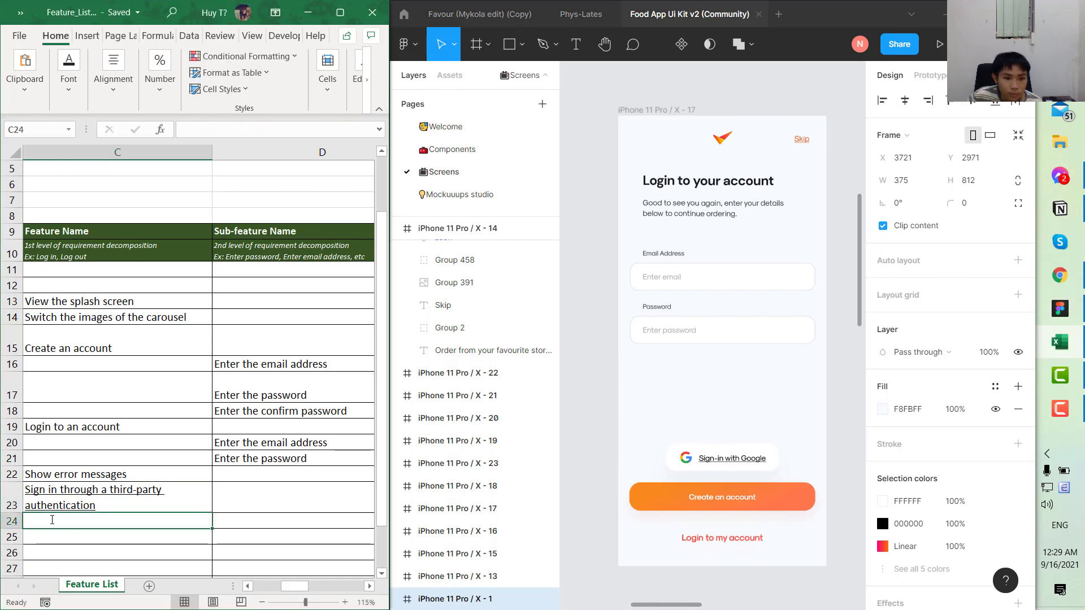
key(Up)
key(Right)
key(Right)
key(Right)
key(Left)
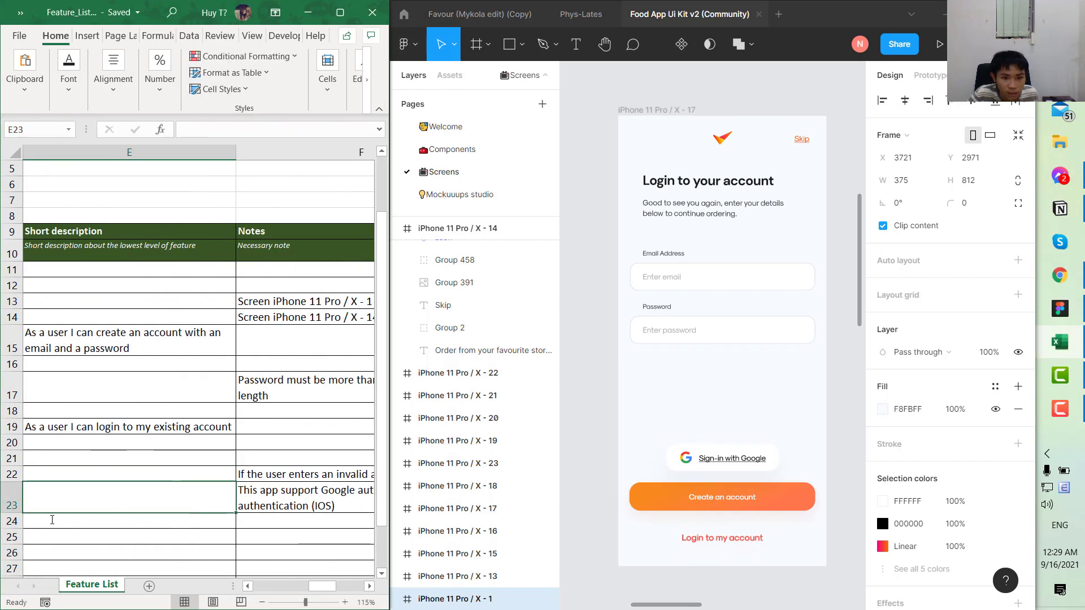
Step: Type 'As a user I can login using my google account' as the E23 description
text(As a user I ca)
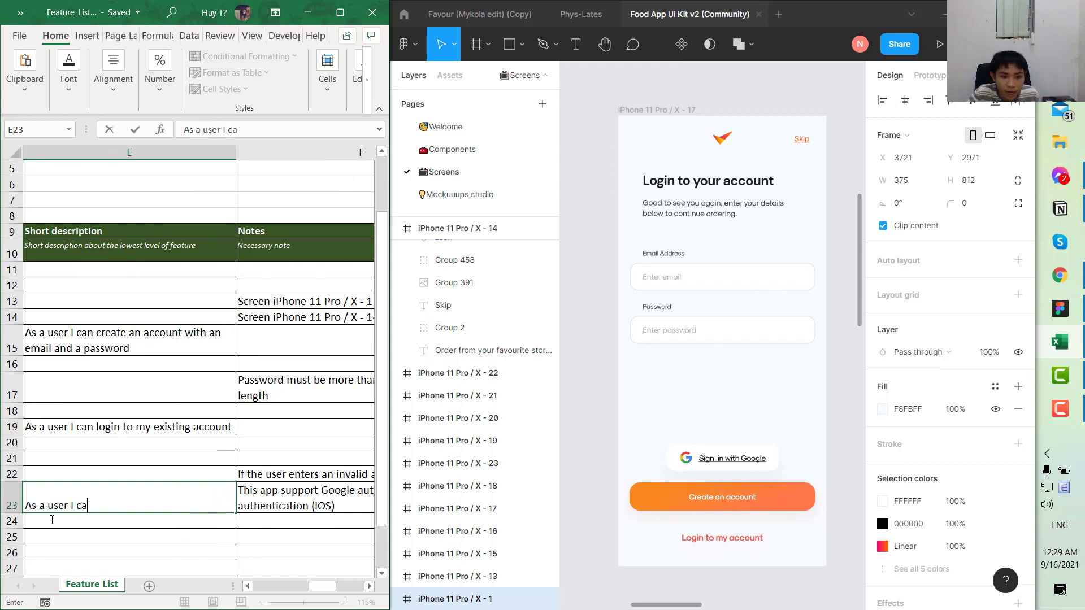
text(n login )
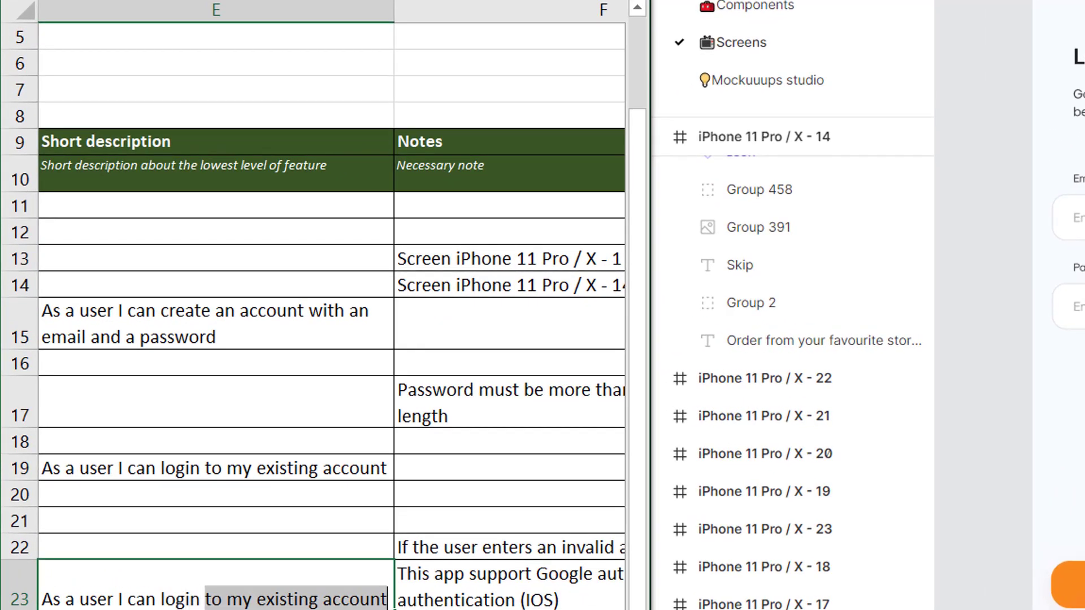
text(using my google )
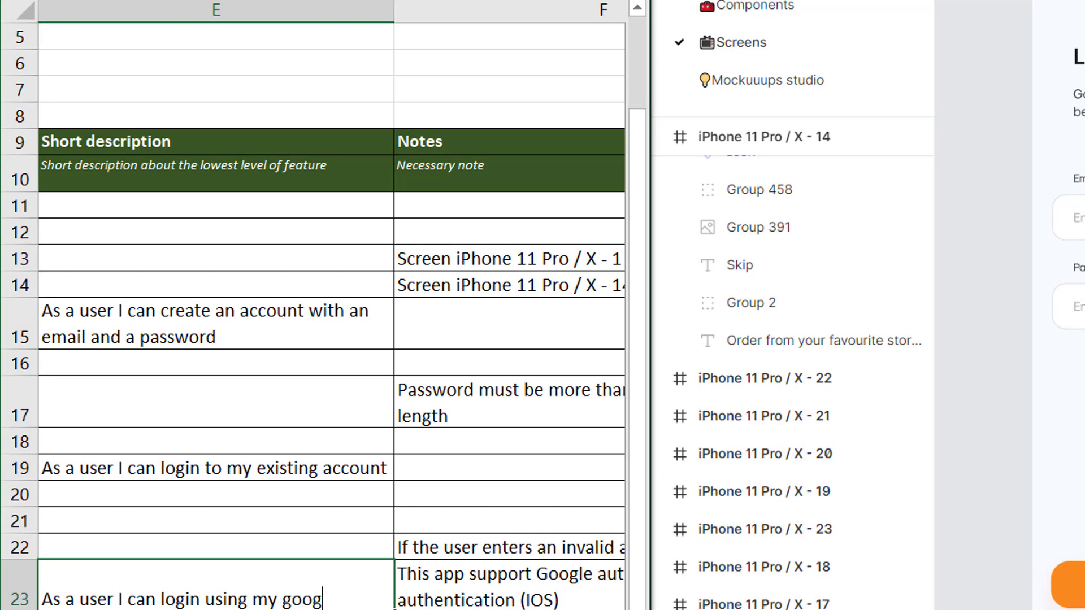
text(account)
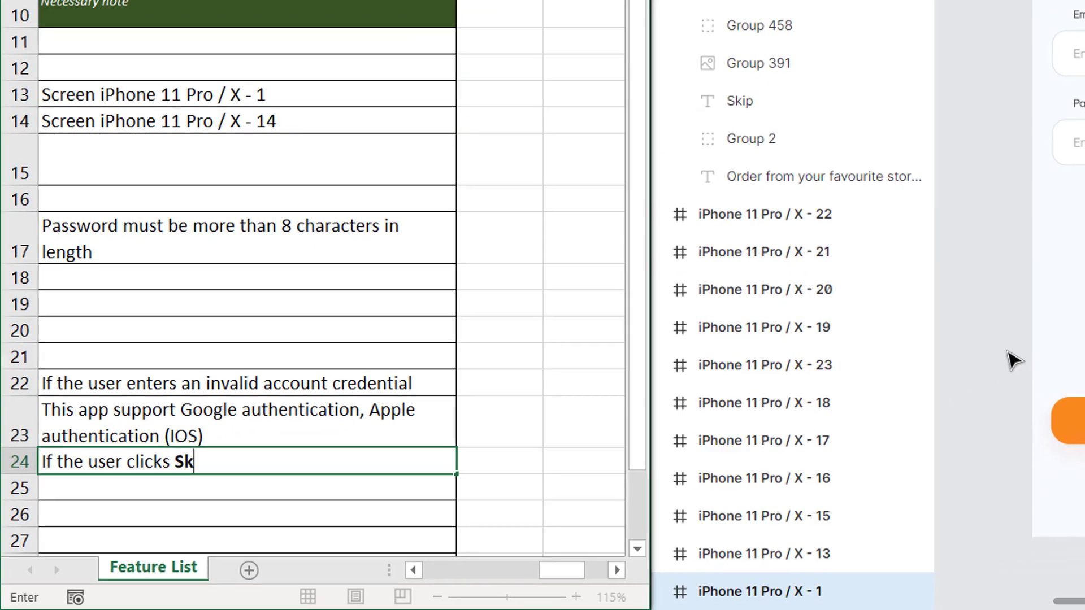
Step: Finish the F24 note 'If the user clicks Skip it will direct to the dashboard'
text(ip)
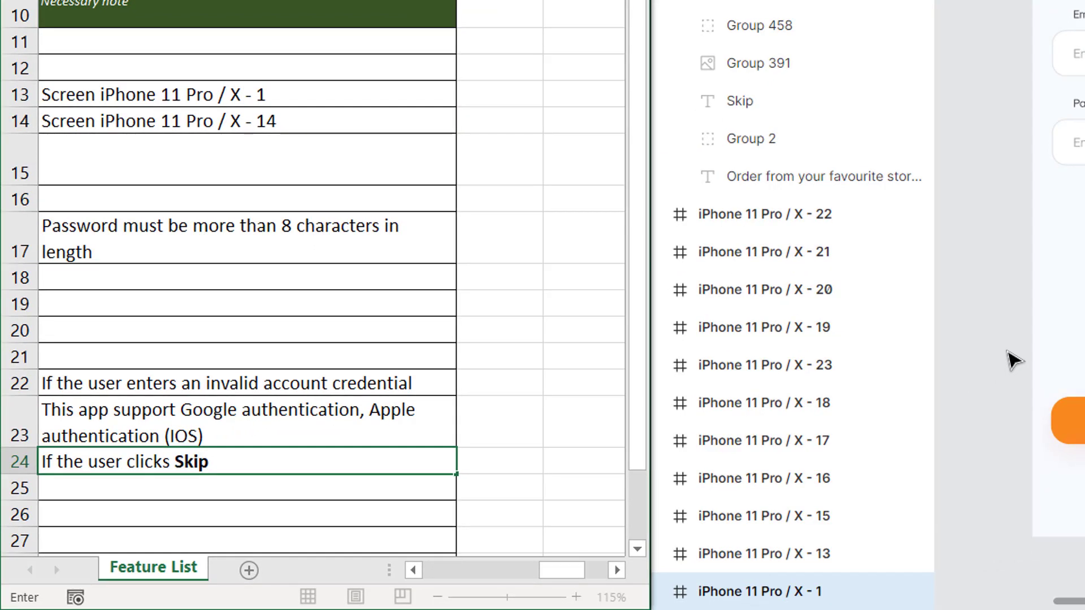
text( it will dir)
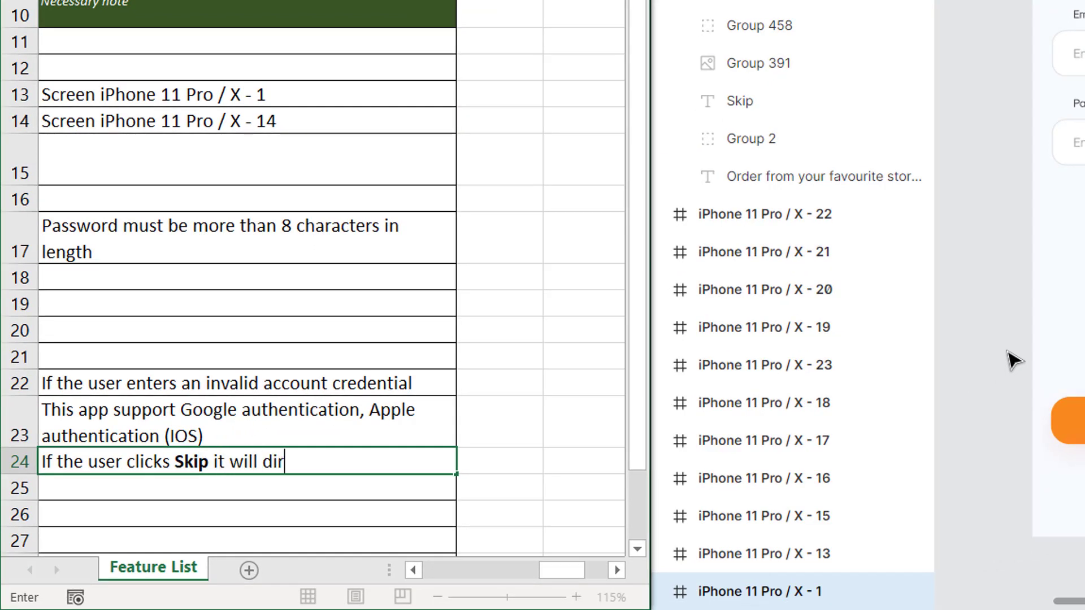
text(ect to the dashboar)
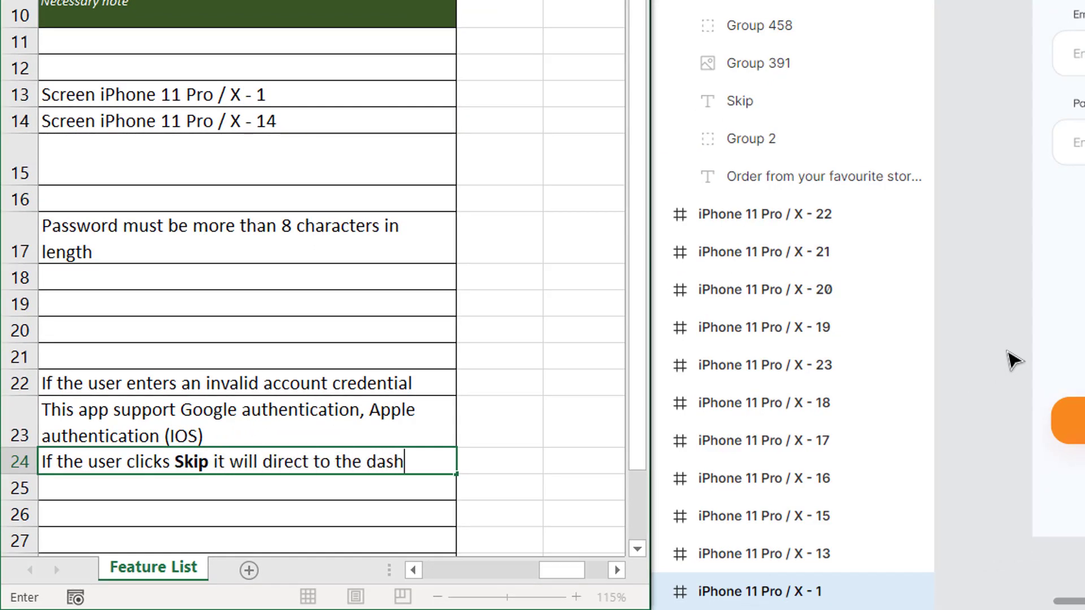
text(d)
key(Return)
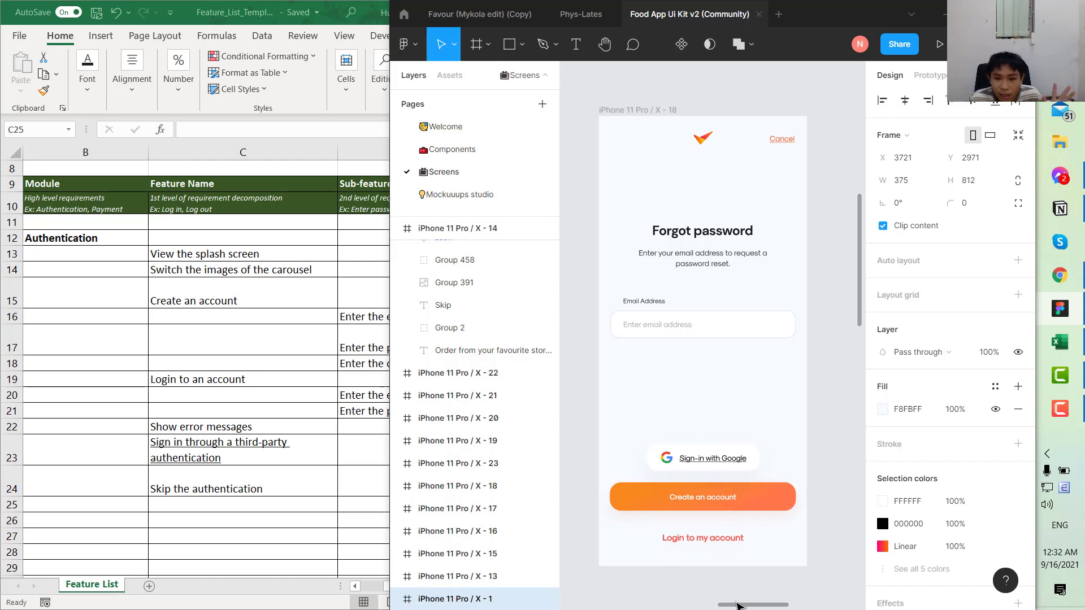
Step: Review Figma's Forgot password and Reset Password frames, then return to Excel cell C25
drag(737, 606, 811, 607)
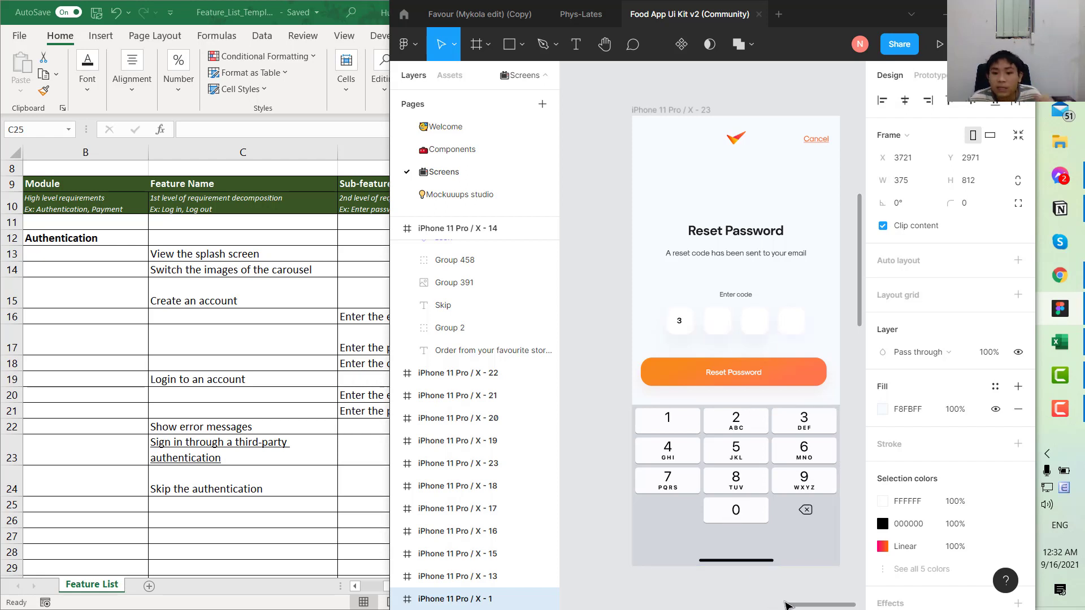
drag(813, 607, 746, 607)
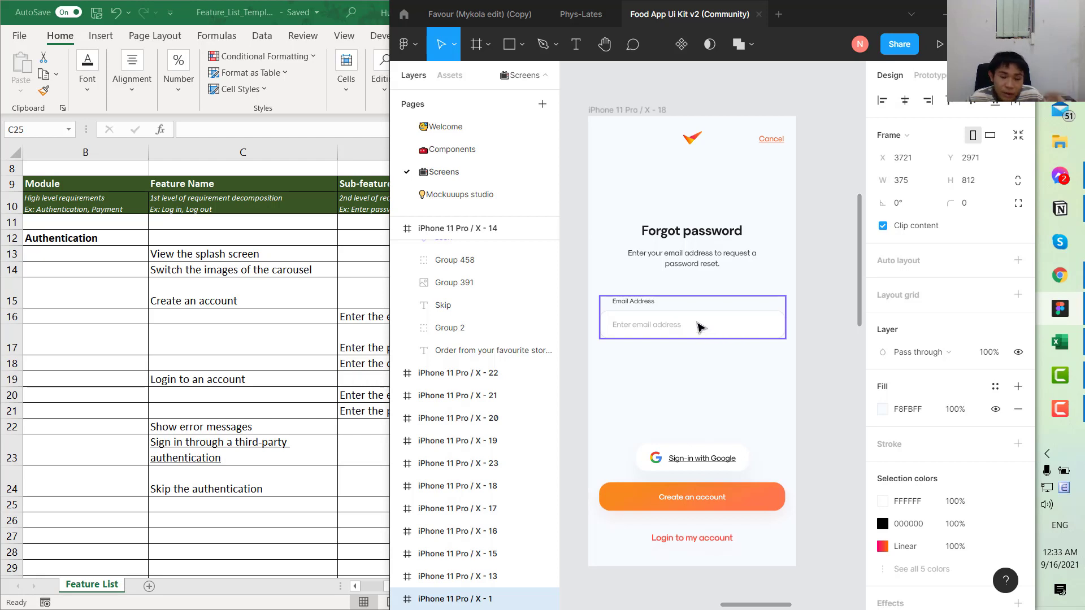
drag(747, 606, 826, 607)
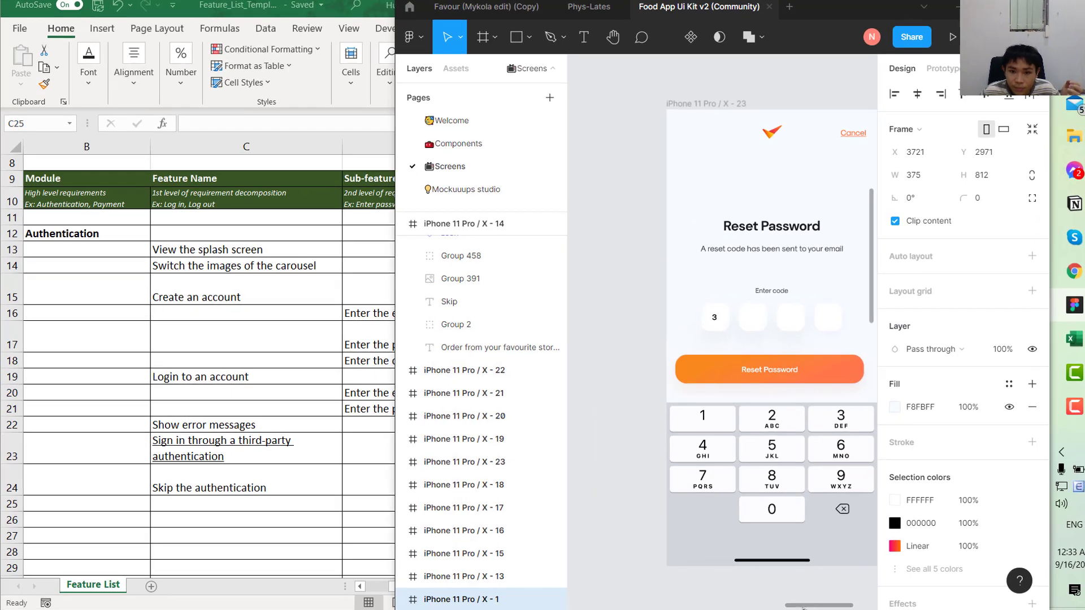
drag(812, 605, 848, 604)
click(353, 466)
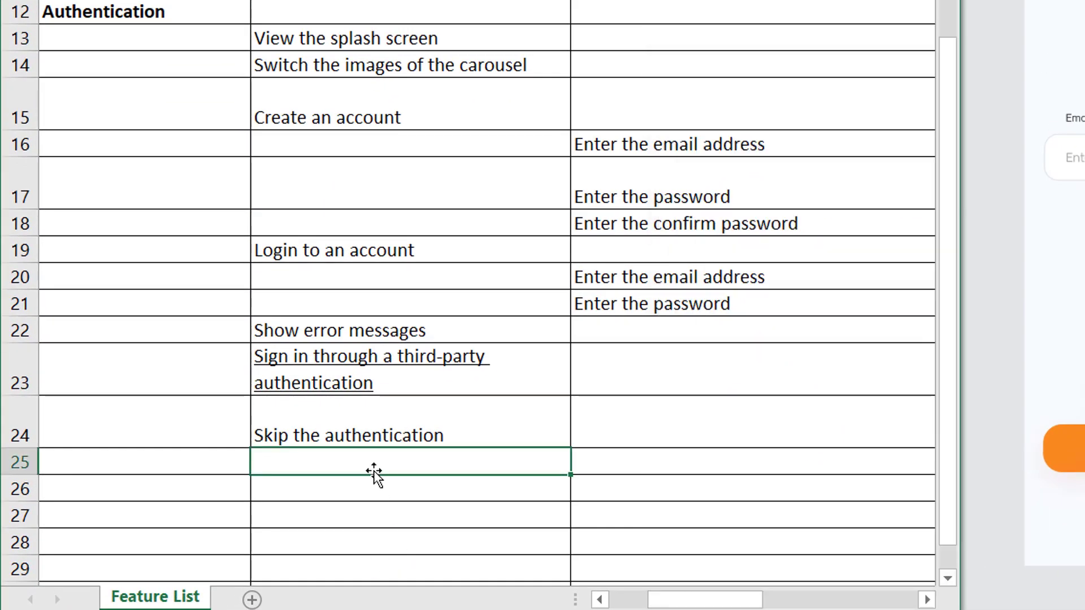
Step: Add the feature 'Reset the password' with sub-feature 'Enter the email address' below it
text(Reset t)
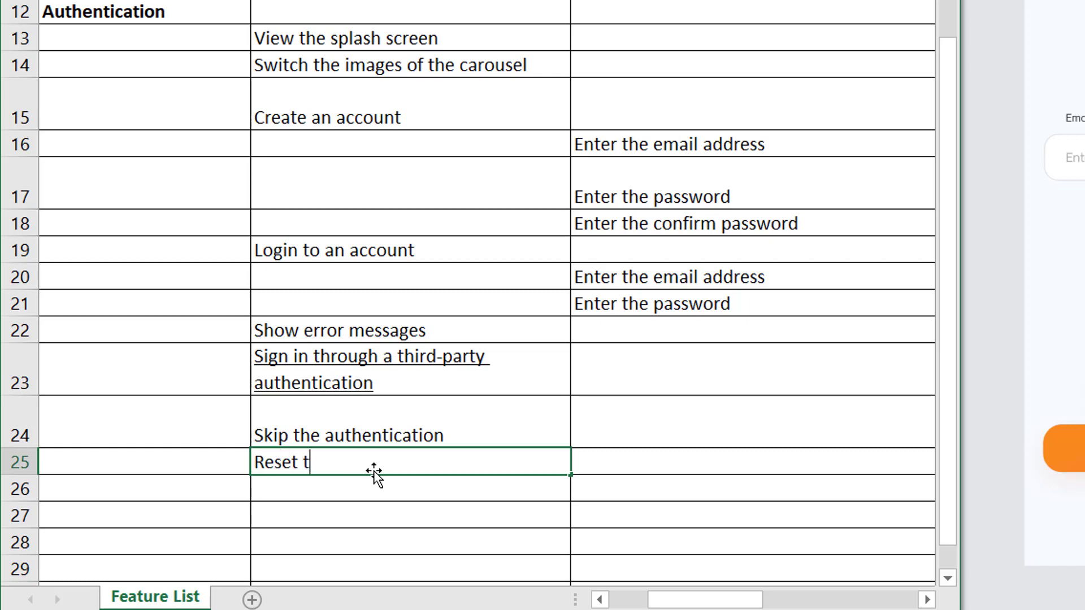
text(he password)
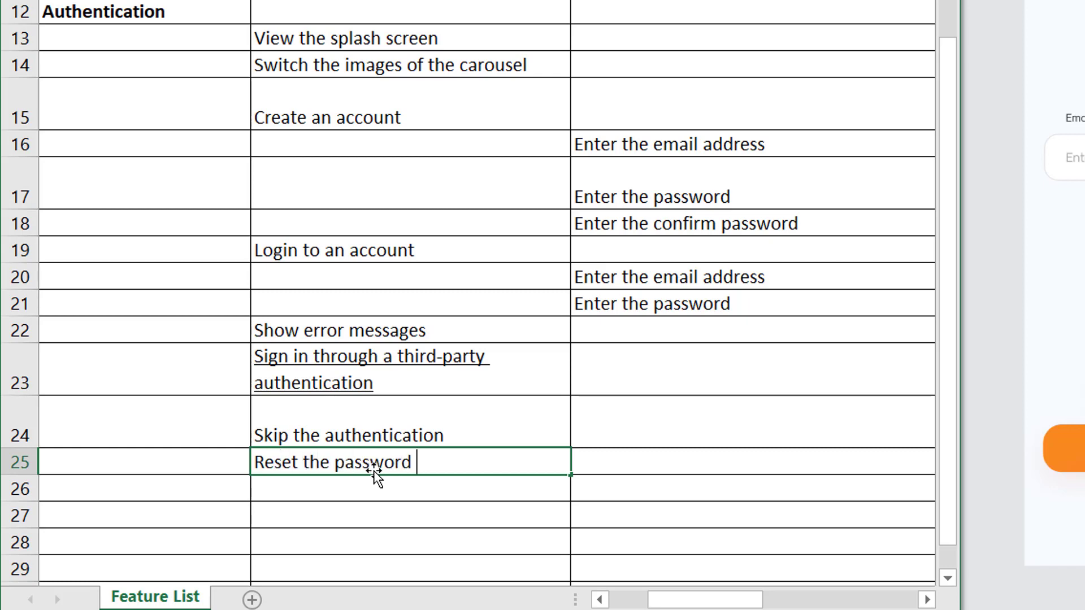
key(Return)
scroll(373, 471, right, 1)
click(373, 469)
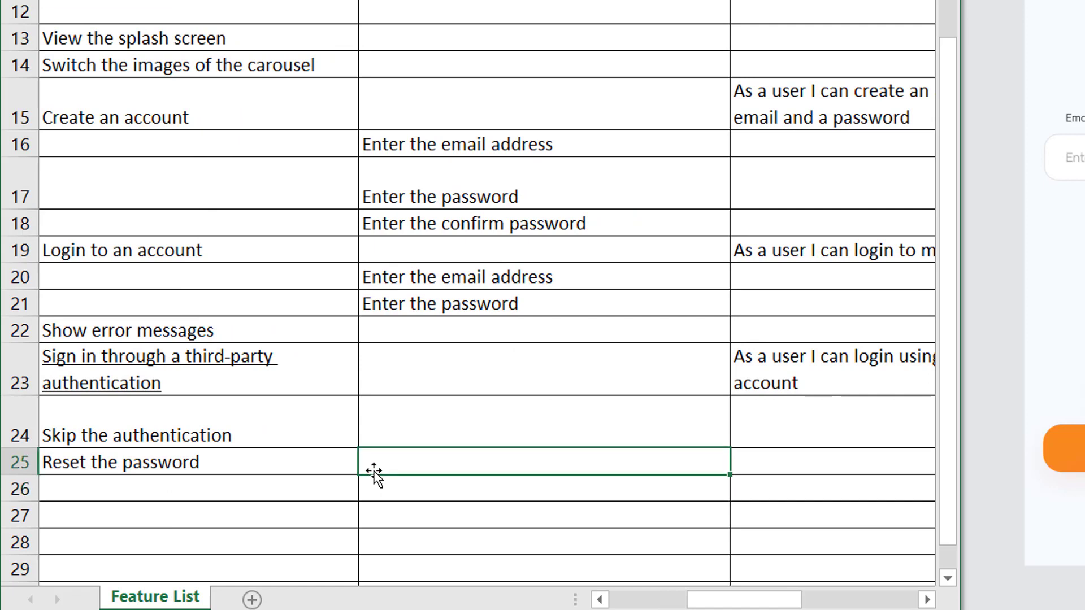
key(Down)
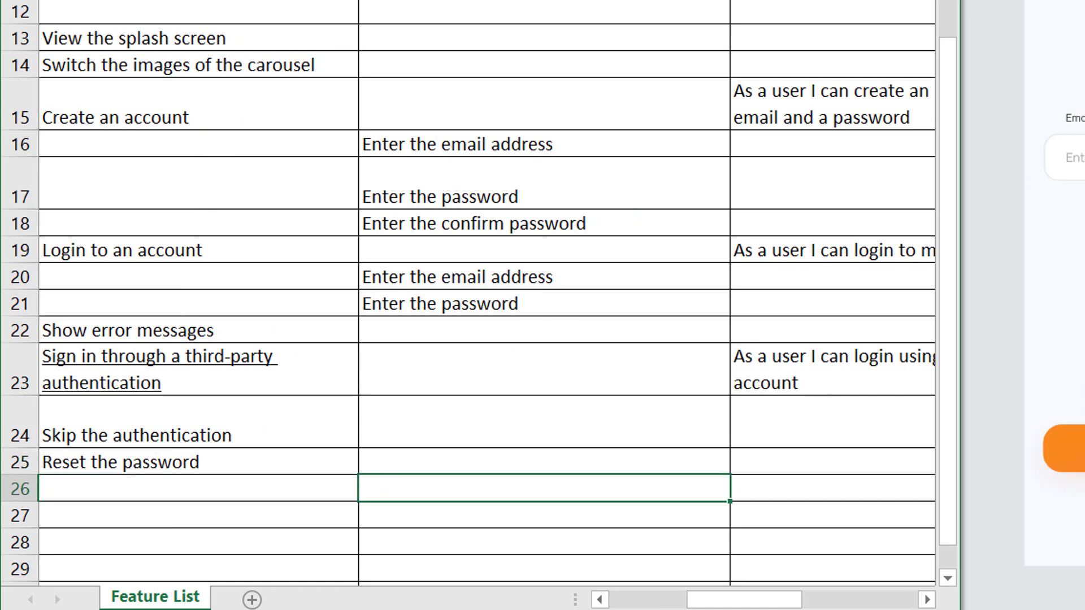
text(ter the em)
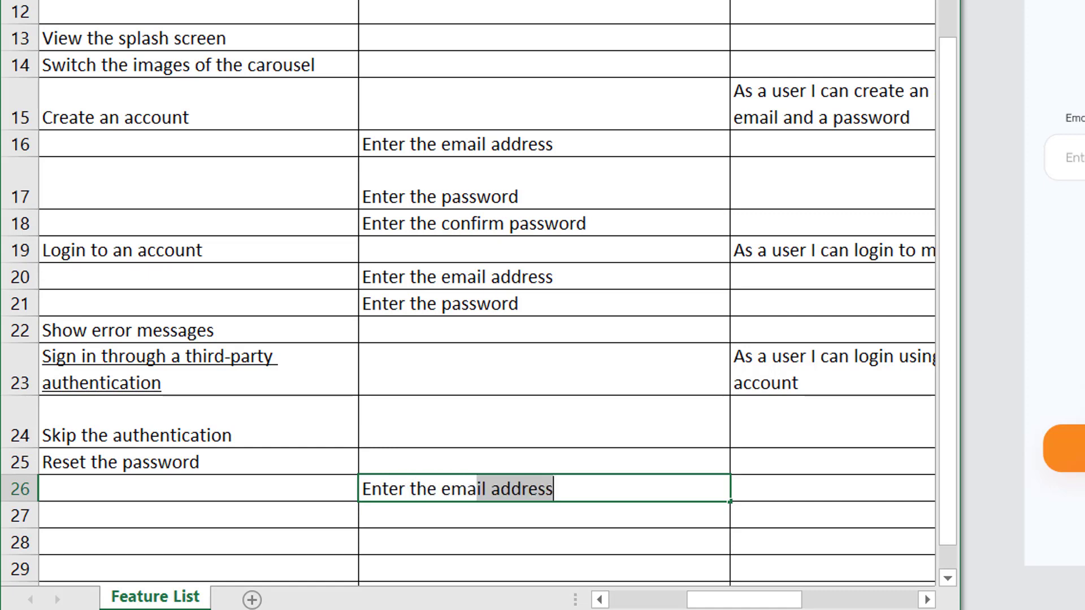
text(ail)
key(Return)
Step: Write the user story 'As a user I can reset my password in my app through my email'
click(831, 488)
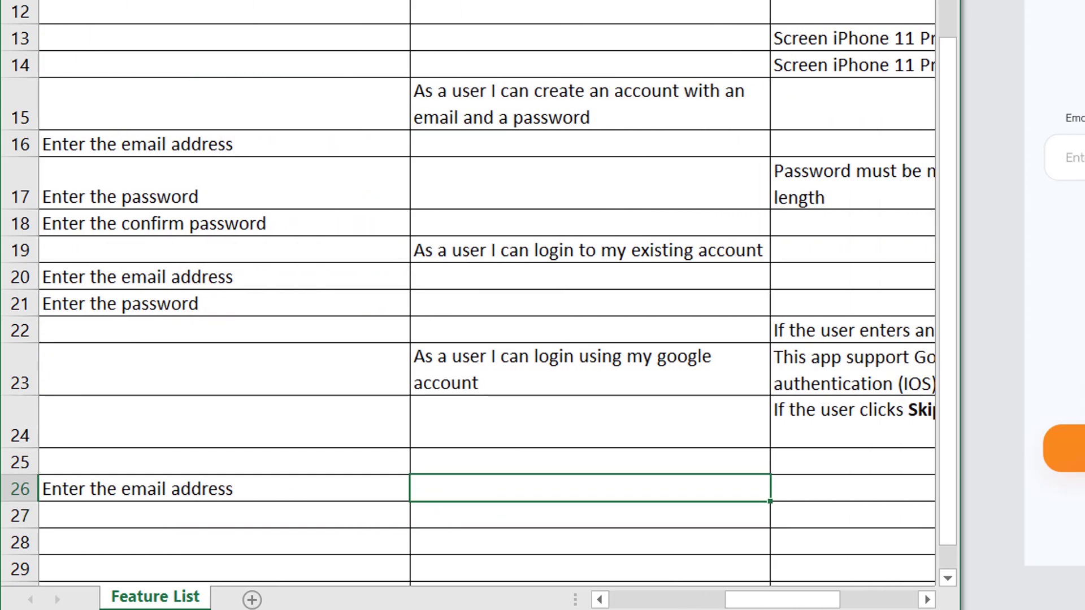
click(589, 461)
text(As a )
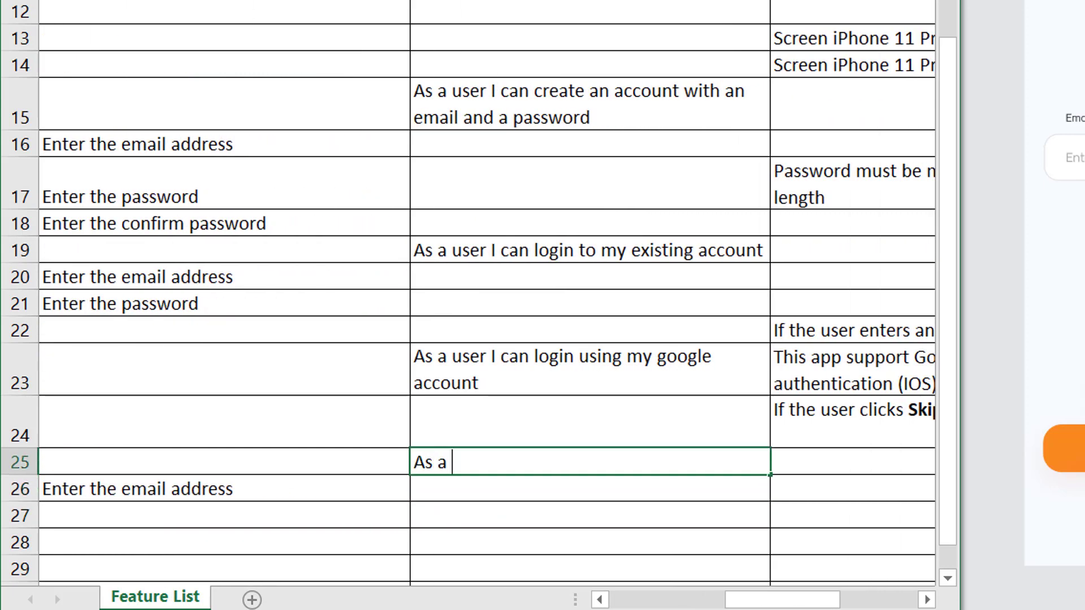
text(user I can reco)
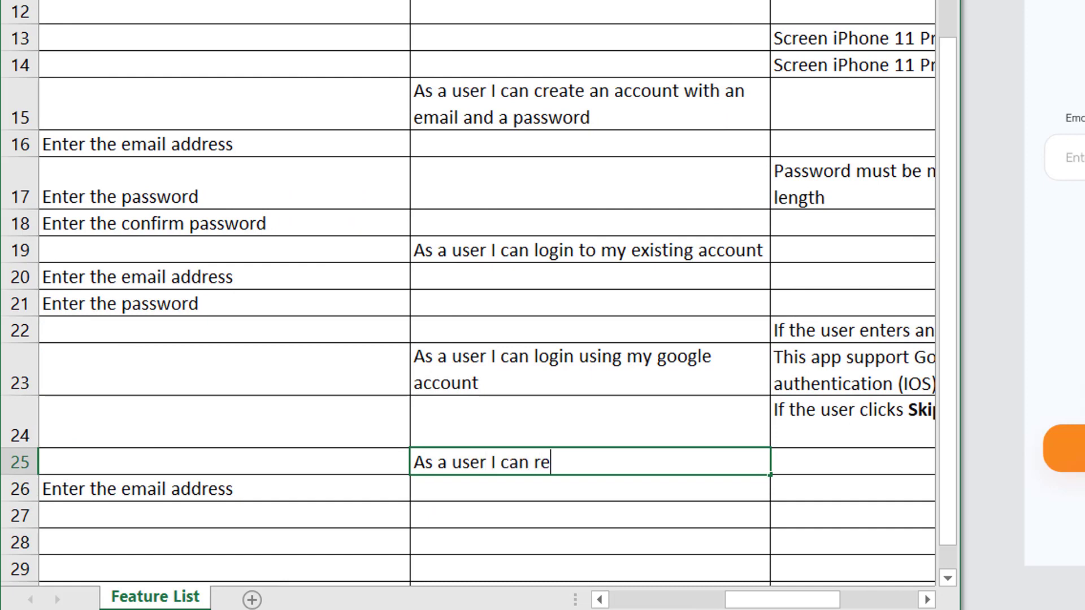
key(BackSpace)
text(set my password in)
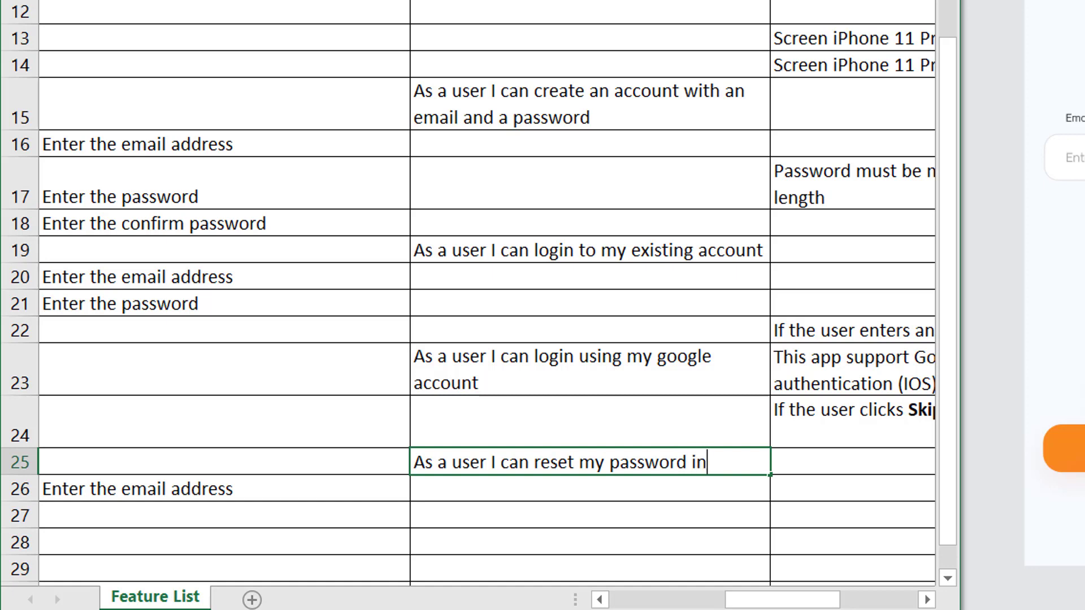
text( my app through )
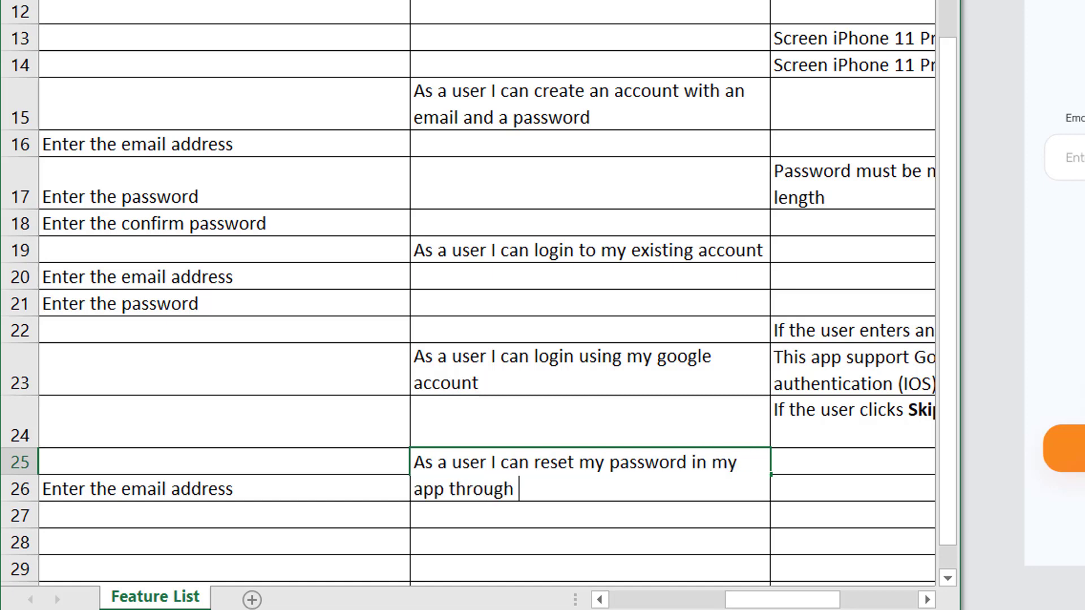
text(my email)
key(Return)
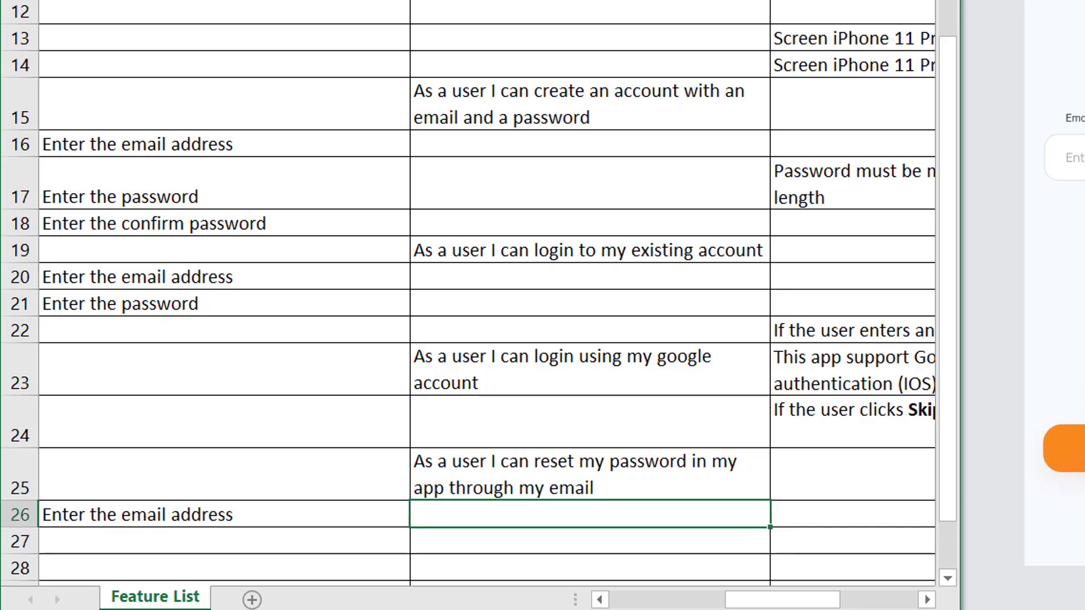
key(Left)
key(Left)
key(Right)
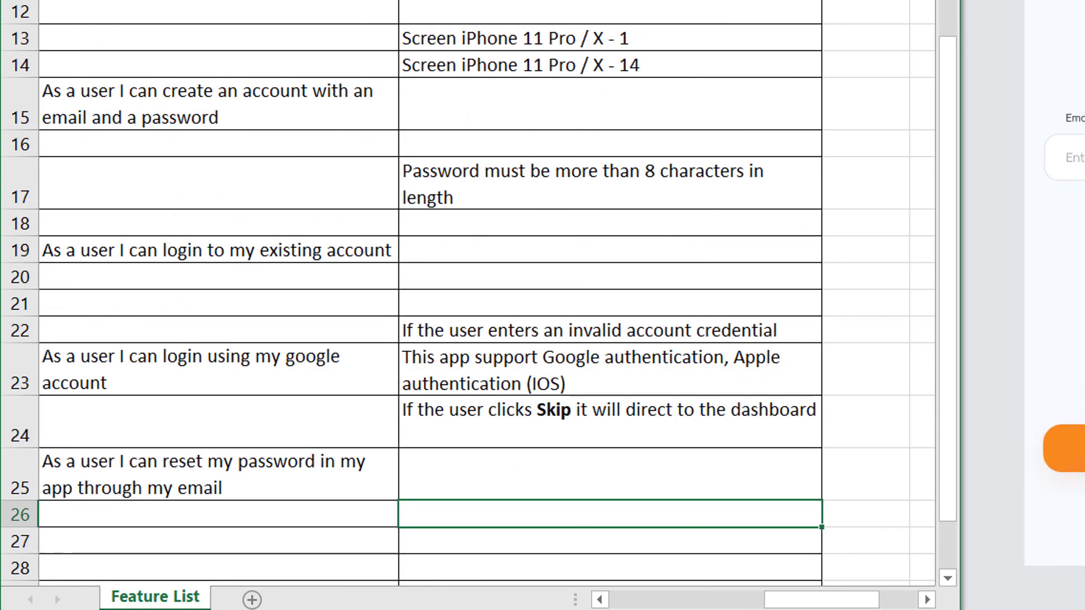
Step: Note in row 26 'The email should be a valid one' and, on a second line, 'The email must be in our database'
text(The email shoul)
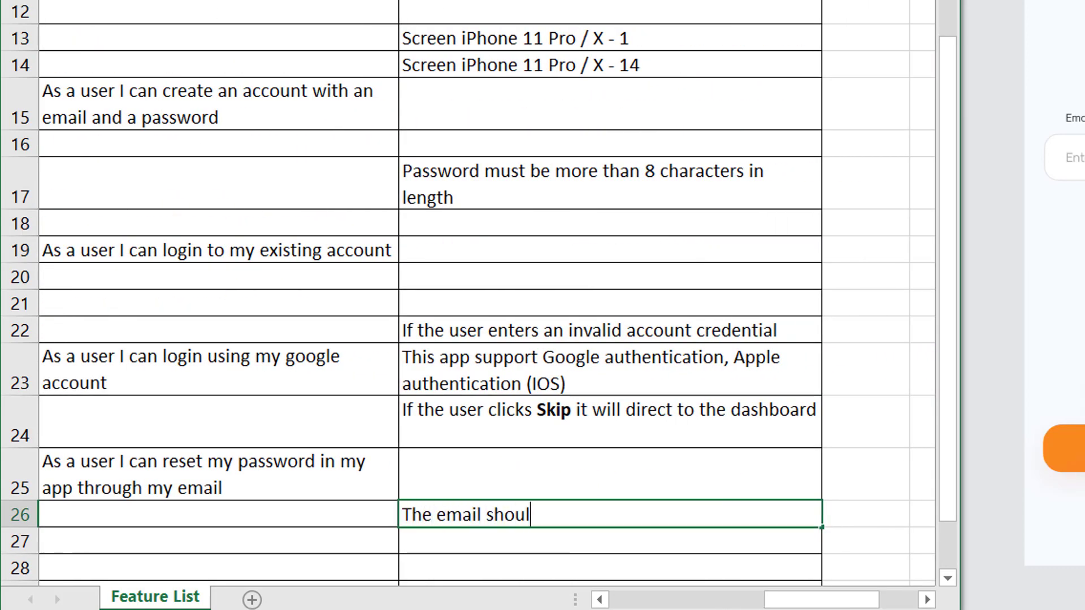
text(d be a)
key(BackSpace)
text(be a )
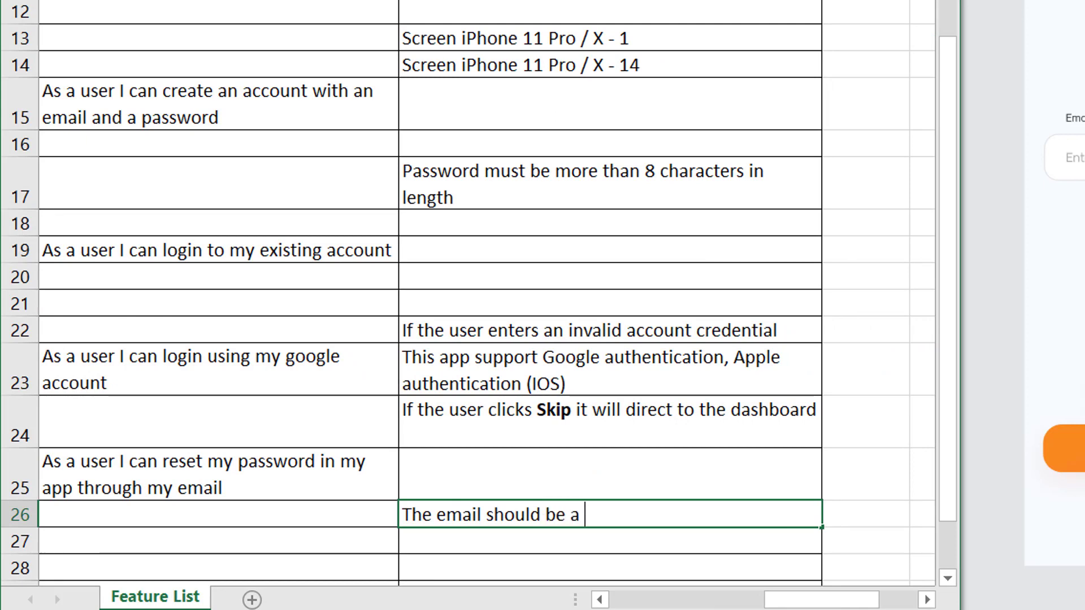
text(vali)
key(BackSpace)
key(BackSpace)
text(alid one)
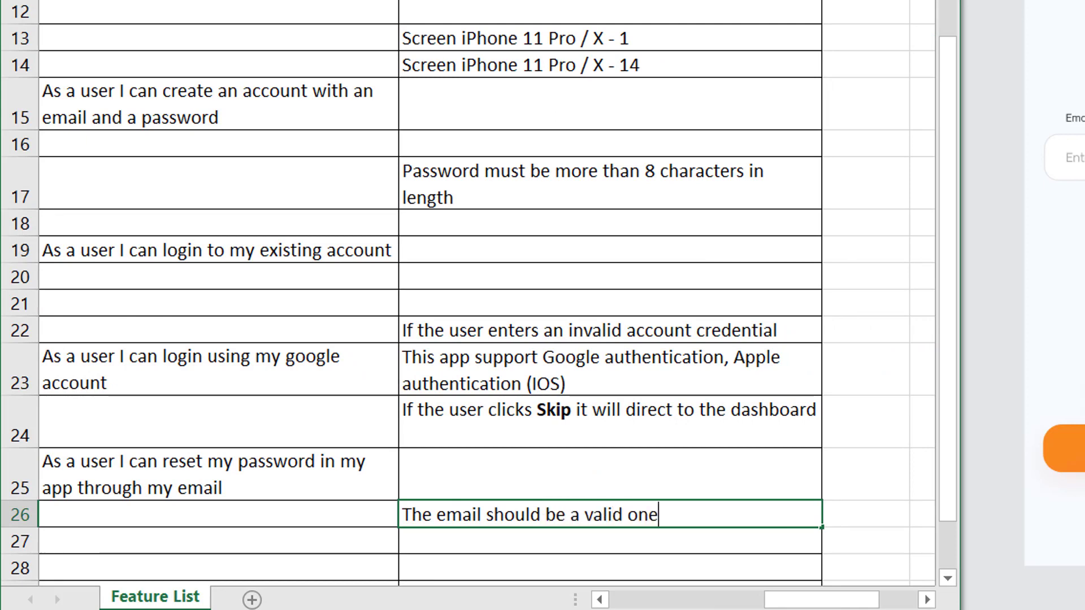
key(alt+Return)
text(The)
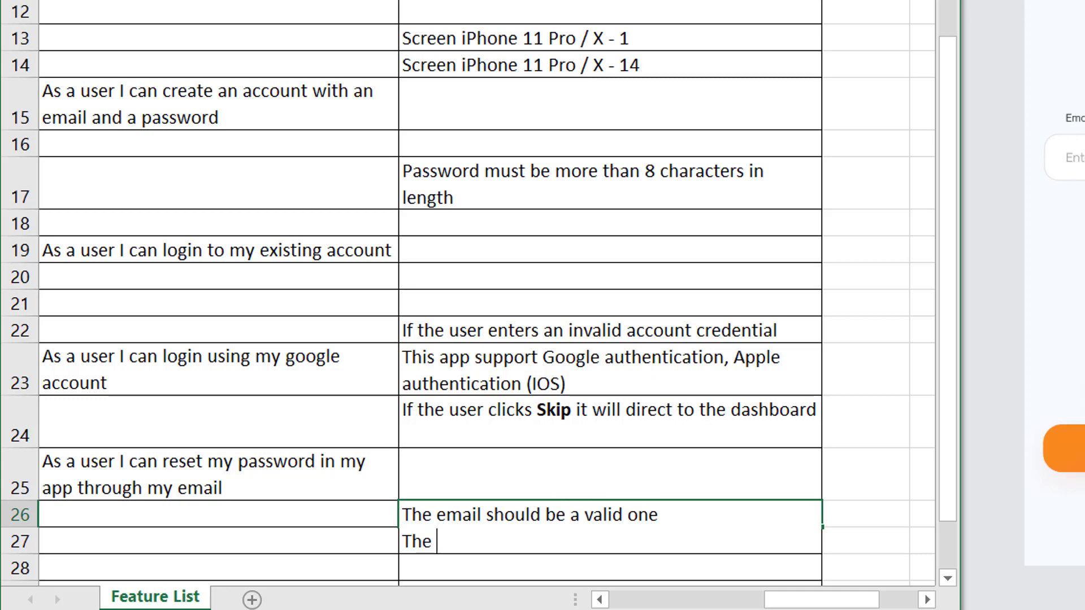
key(BackSpace)
key(BackSpace)
text(It)
key(BackSpace)
key(BackSpace)
text(The email m)
key(BackSpace)
text(email must be in our da)
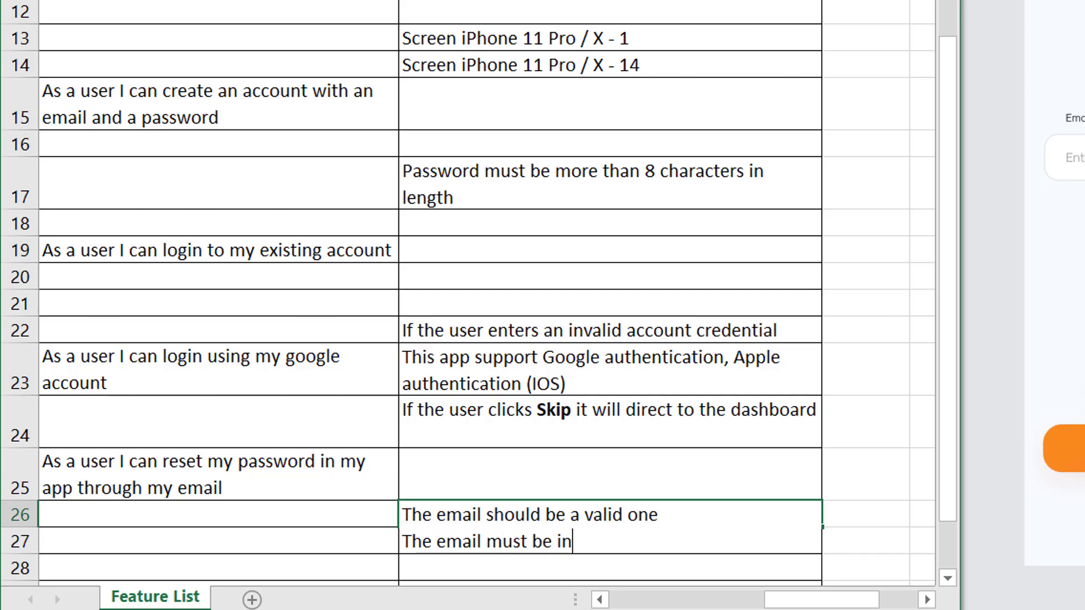
key(BackSpace)
text(our database)
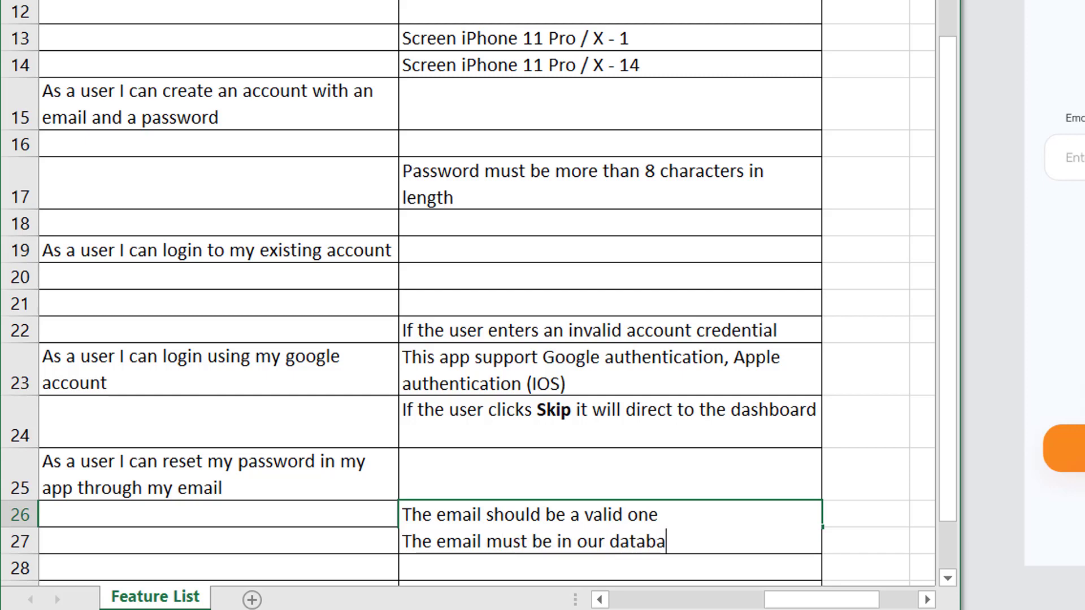
key(Return)
key(Left)
key(Left)
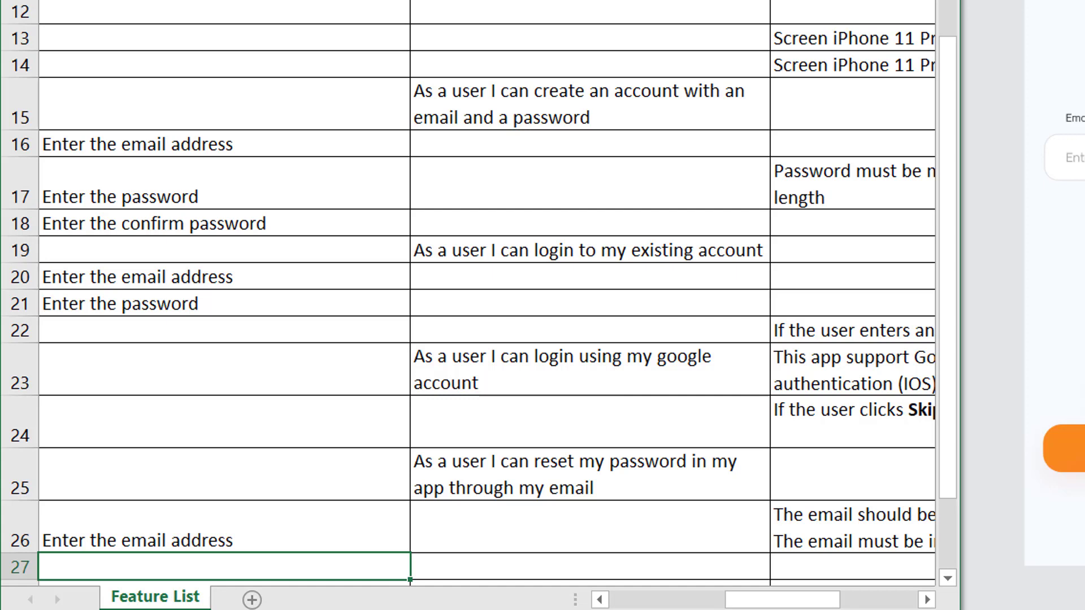
Step: Switch to Figma and scroll to the reset-code keypad entry screen
key(Right)
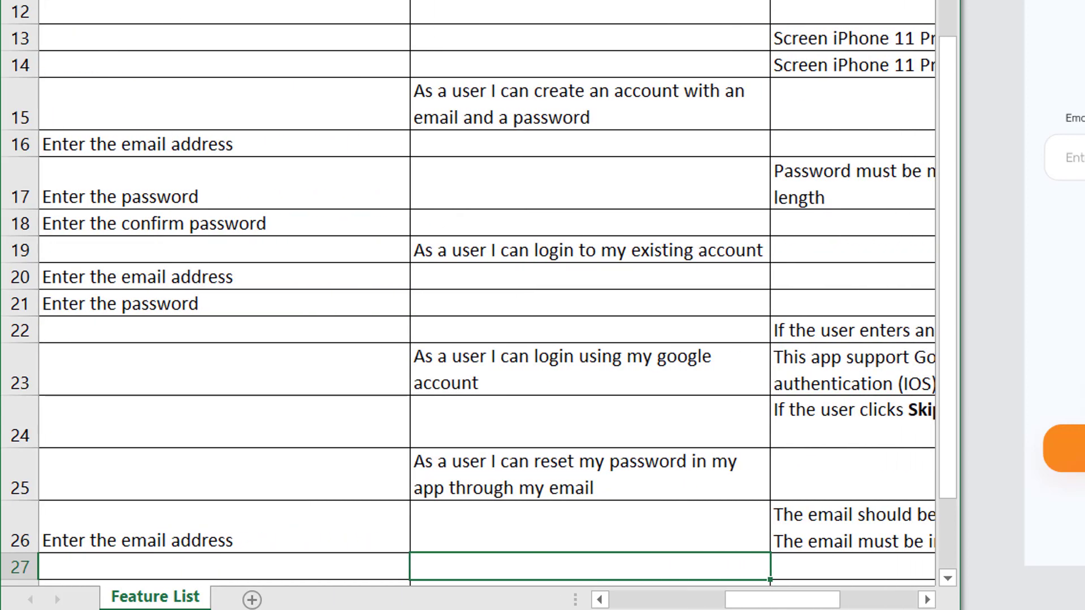
key(Down)
key(Left)
key(Left)
key(Left)
key(Up)
key(Right)
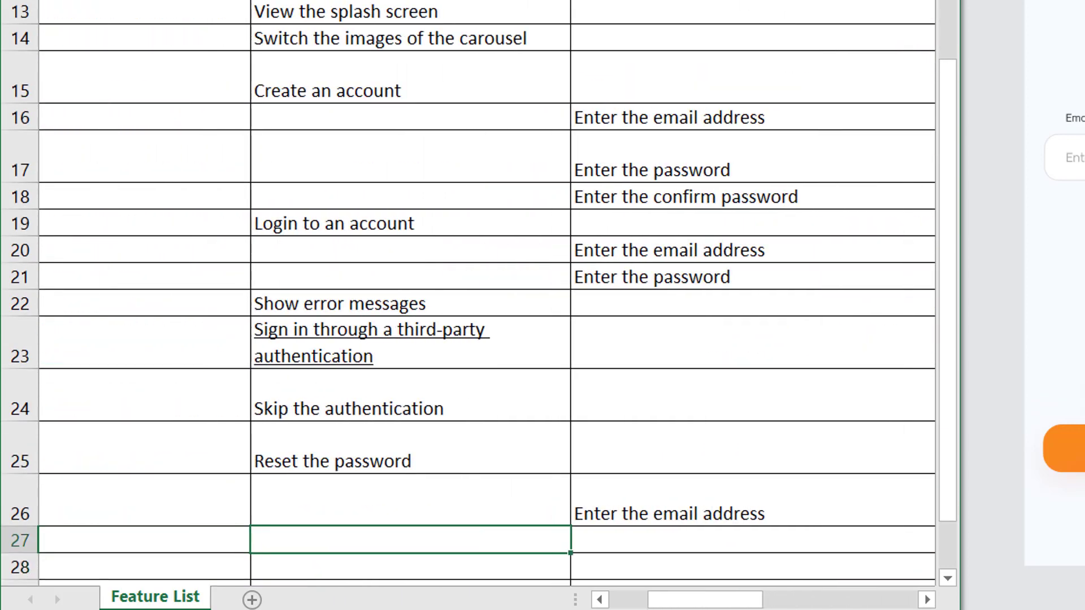
key(Right)
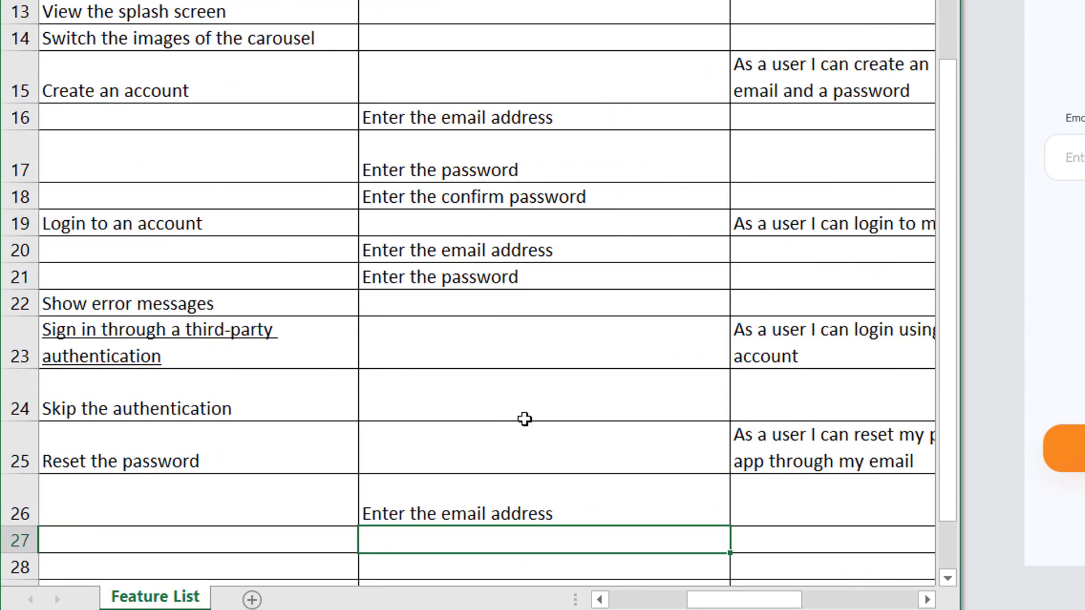
key(alt+Tab)
scroll(1034, 283, right, 5)
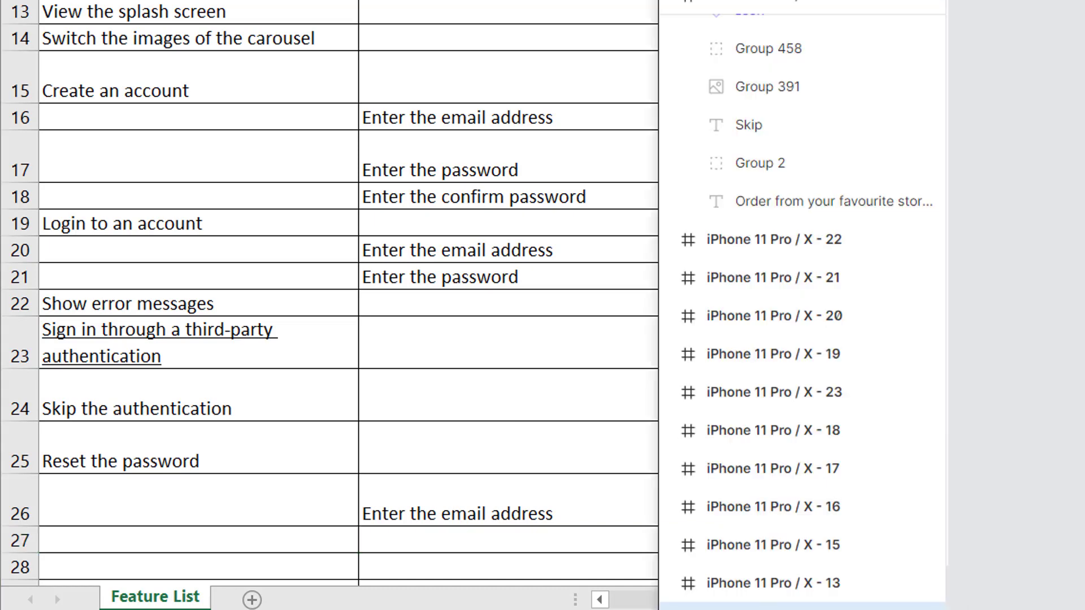
scroll(1034, 282, left, 1)
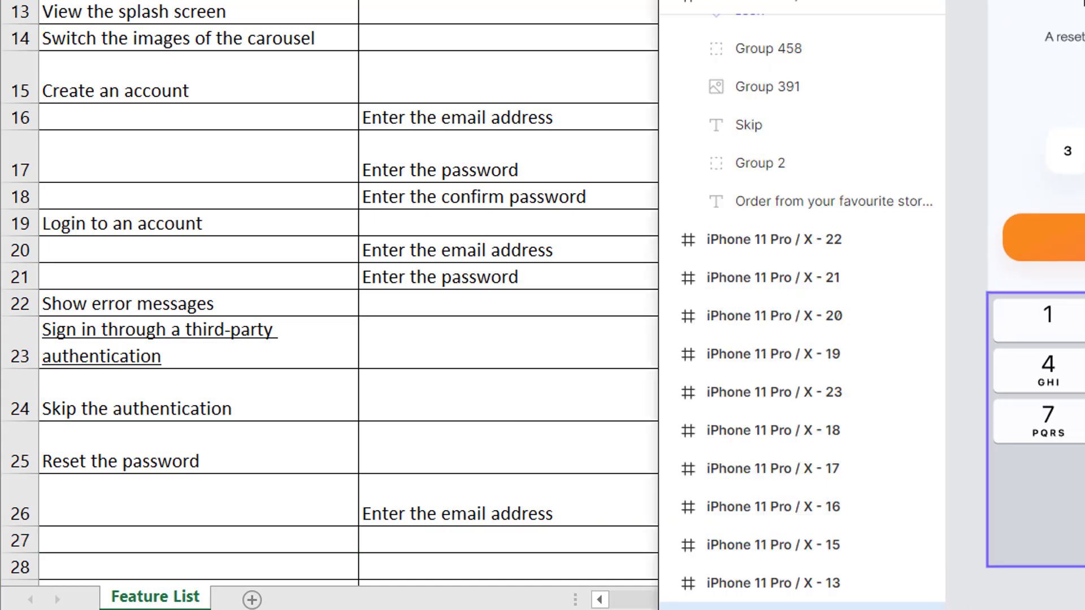
Step: Enter 'Enter the 4-digit code' in row 27 of the feature list
key(alt+Tab)
click(204, 544)
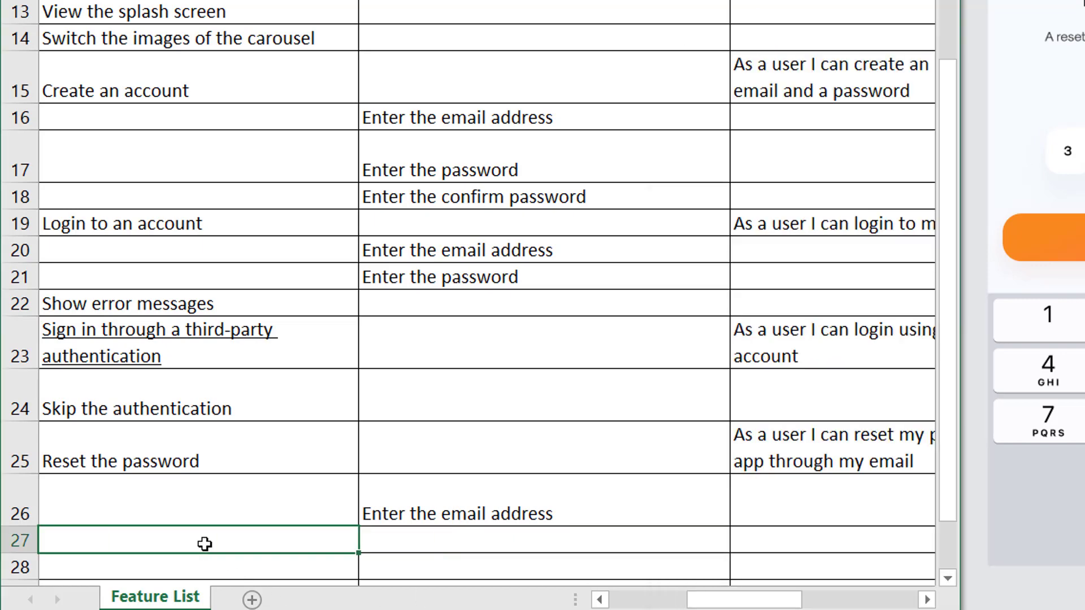
text(Enter the 4)
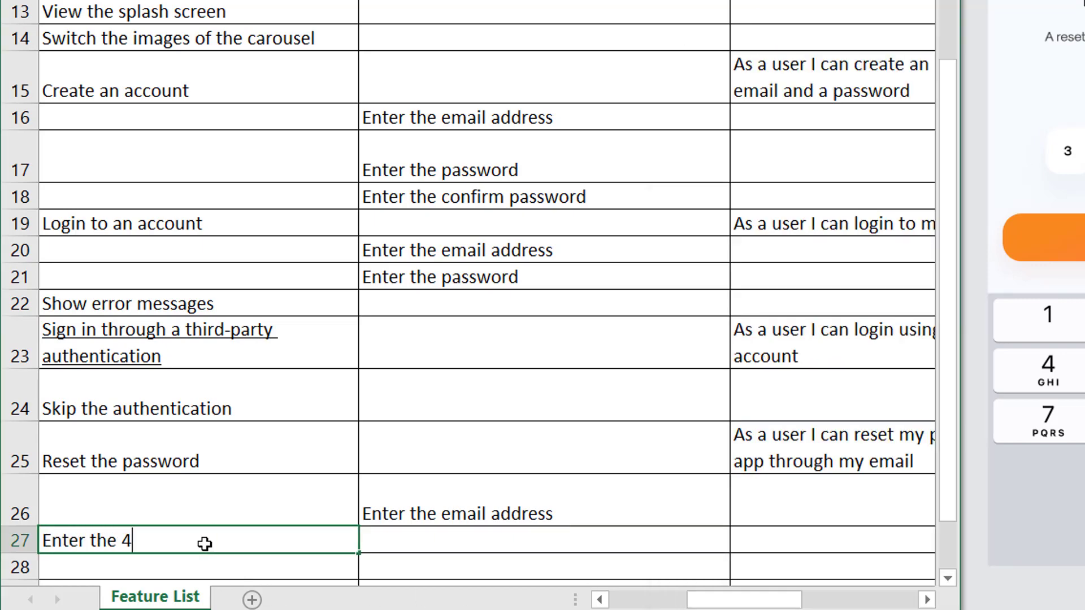
text(-digit code)
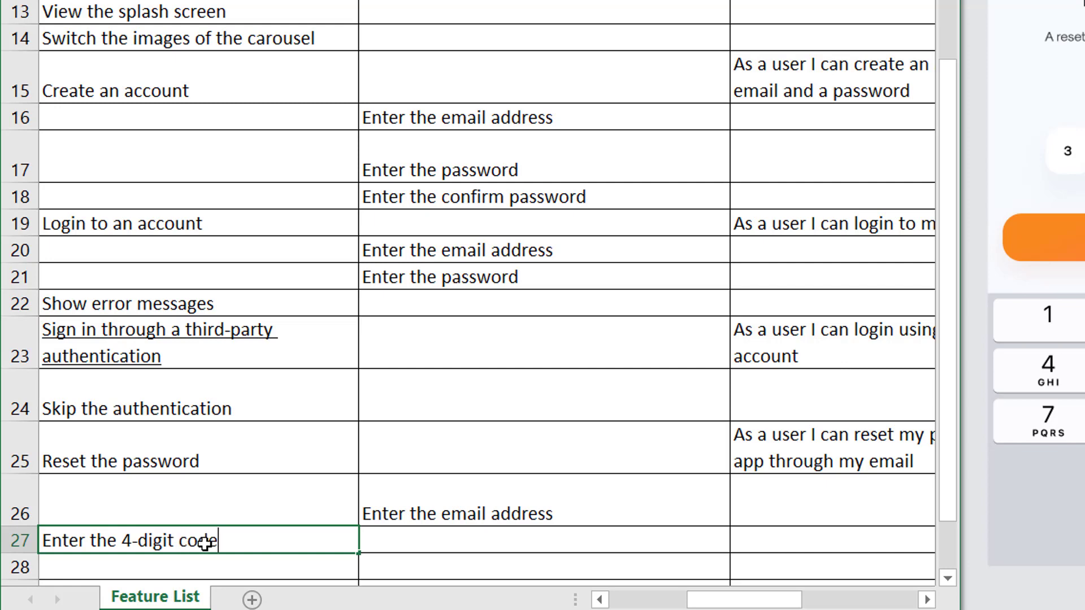
key(Return)
Step: Describe Reset the password as the server sending the 4-digit code to the inserted email
key(Up)
key(Up)
key(Up)
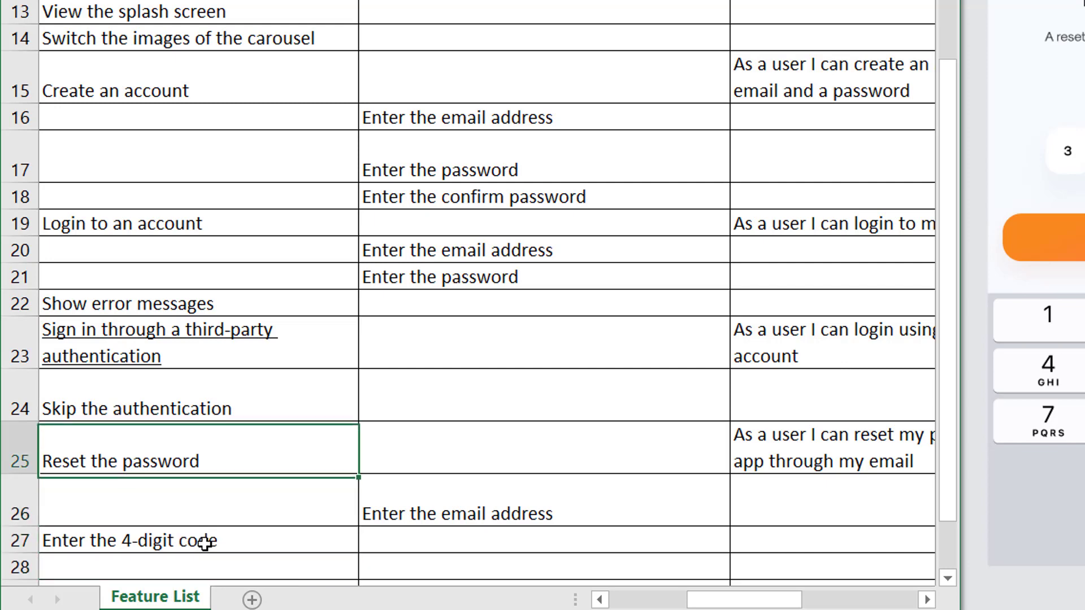
key(Left)
key(Left)
key(Right)
key(Right)
key(Right)
key(Right)
key(Right)
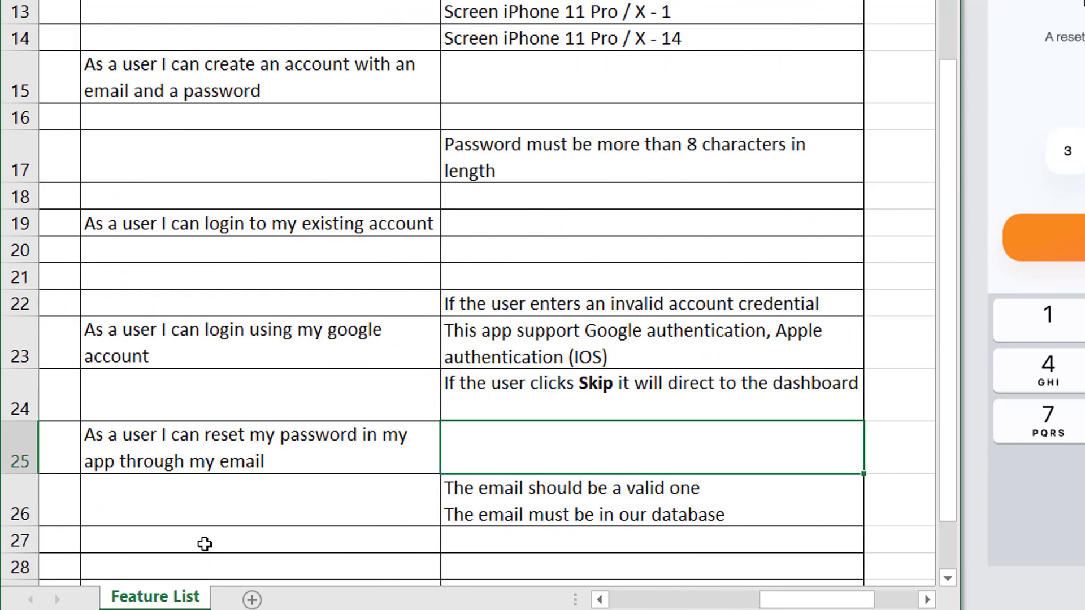
text(Th)
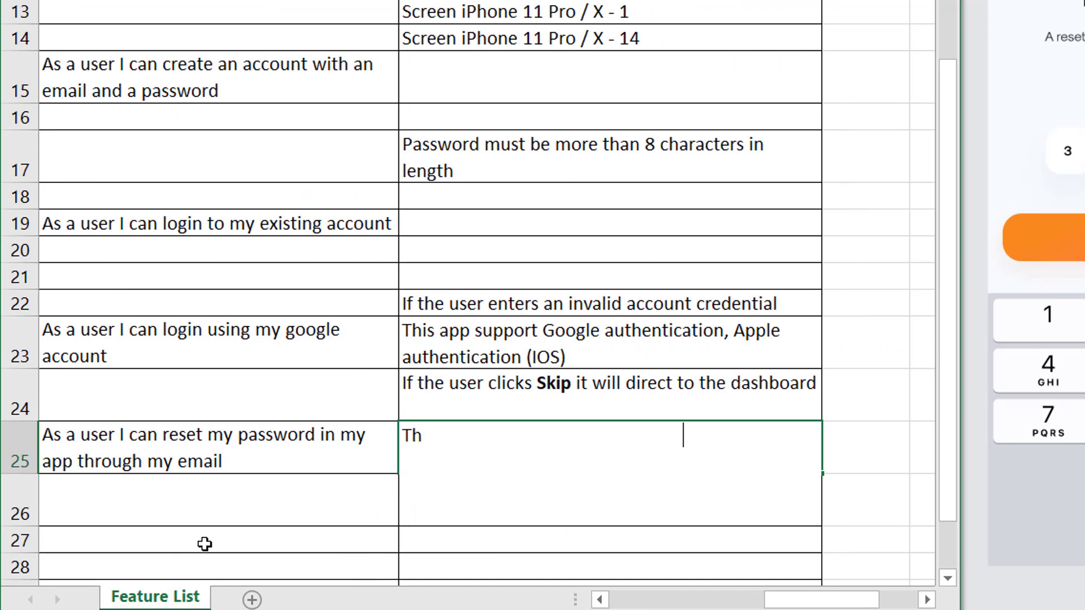
text(e server will send am)
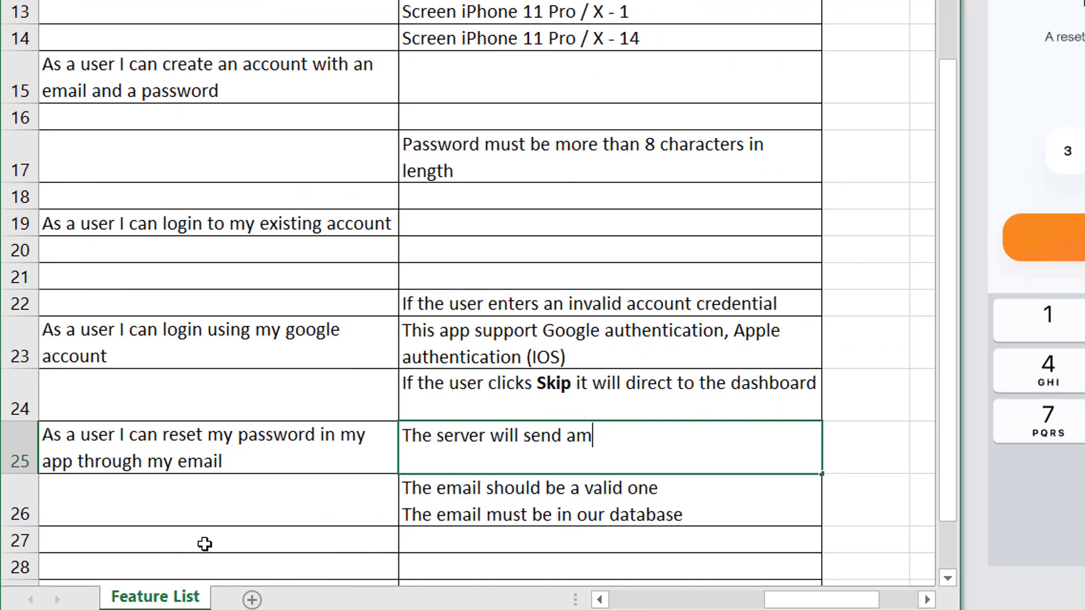
text(an em)
key(BackSpace)
text(n email wit)
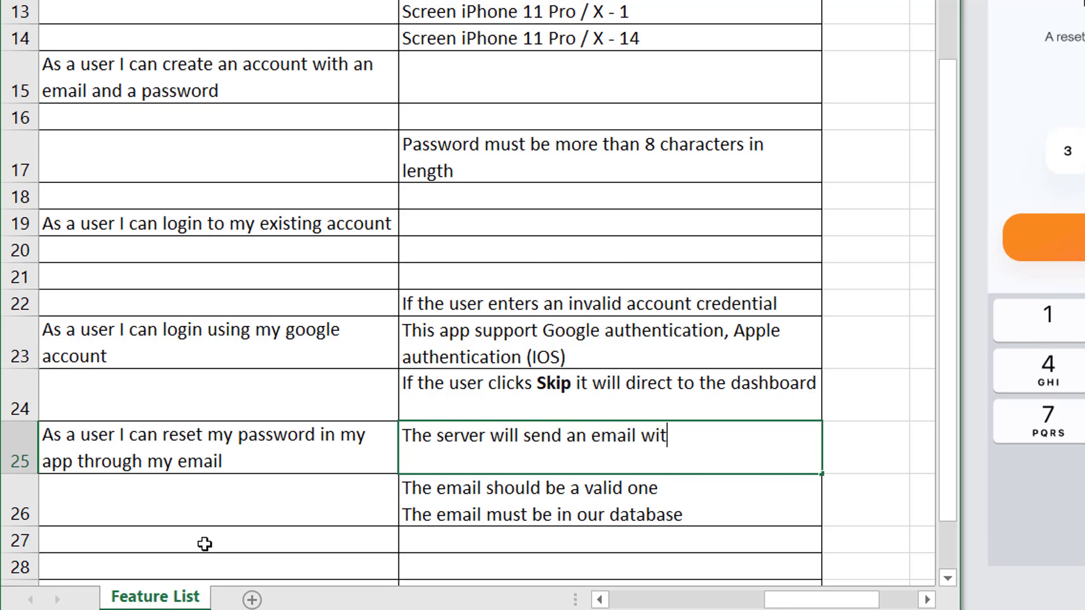
text(h the)
key(BackSpace)
key(BackSpace)
key(BackSpace)
key(BackSpace)
key(BackSpace)
key(BackSpace)
key(BackSpace)
key(BackSpace)
key(BackSpace)
key(BackSpace)
key(BackSpace)
key(BackSpace)
key(BackSpace)
key(BackSpace)
key(BackSpace)
key(BackSpace)
text(the 4-digit code th)
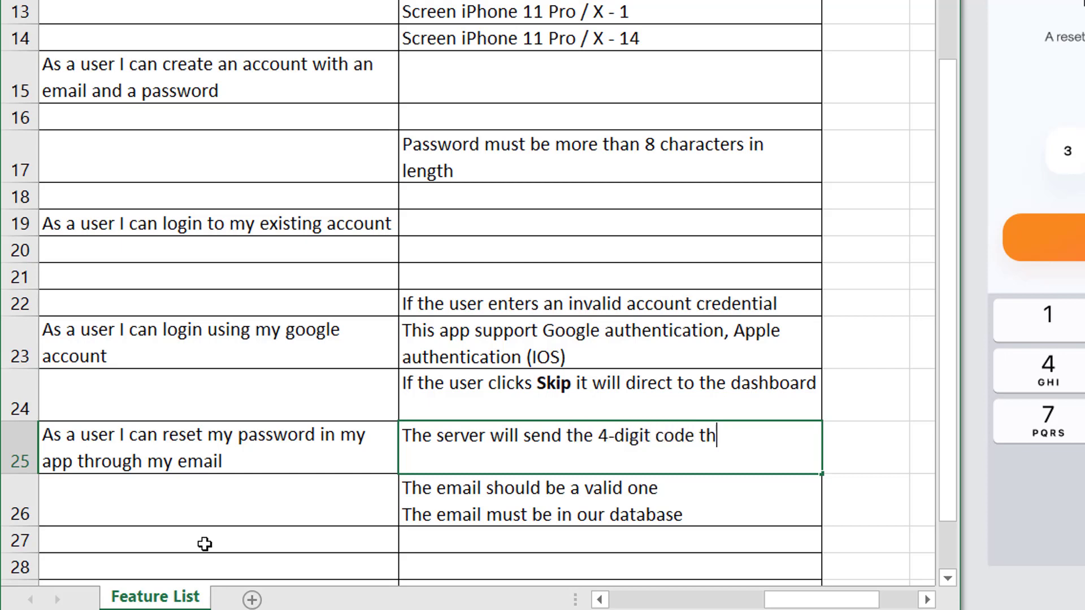
key(BackSpace)
text(o t)
text(he inserted email)
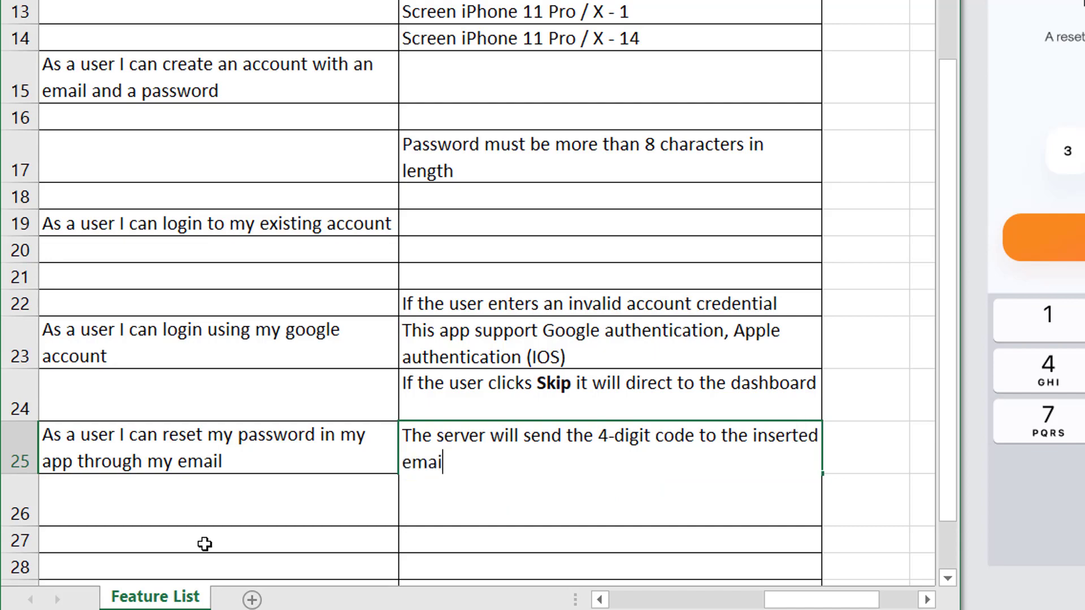
key(Return)
key(Left)
key(Left)
key(Left)
key(Left)
key(Right)
key(Right)
key(Right)
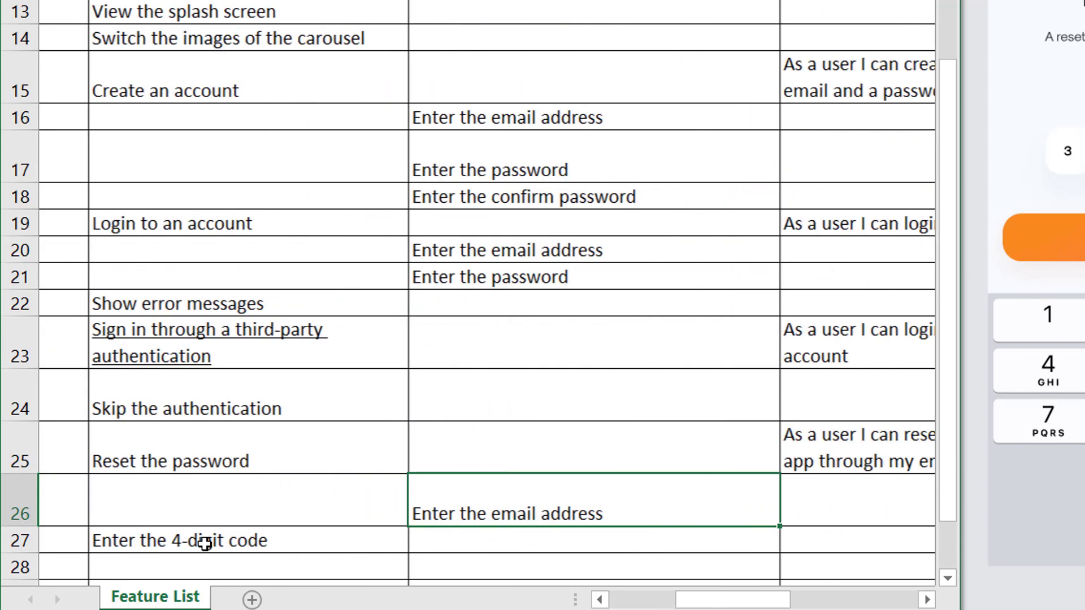
Step: Move the 'Enter the 4-digit code' entry from C27 into sub-feature cell D27
key(Down)
key(Left)
key(Down)
key(Left)
key(Up)
key(Right)
scroll(475, 501, down, 1)
key(ctrl+c)
key(Right)
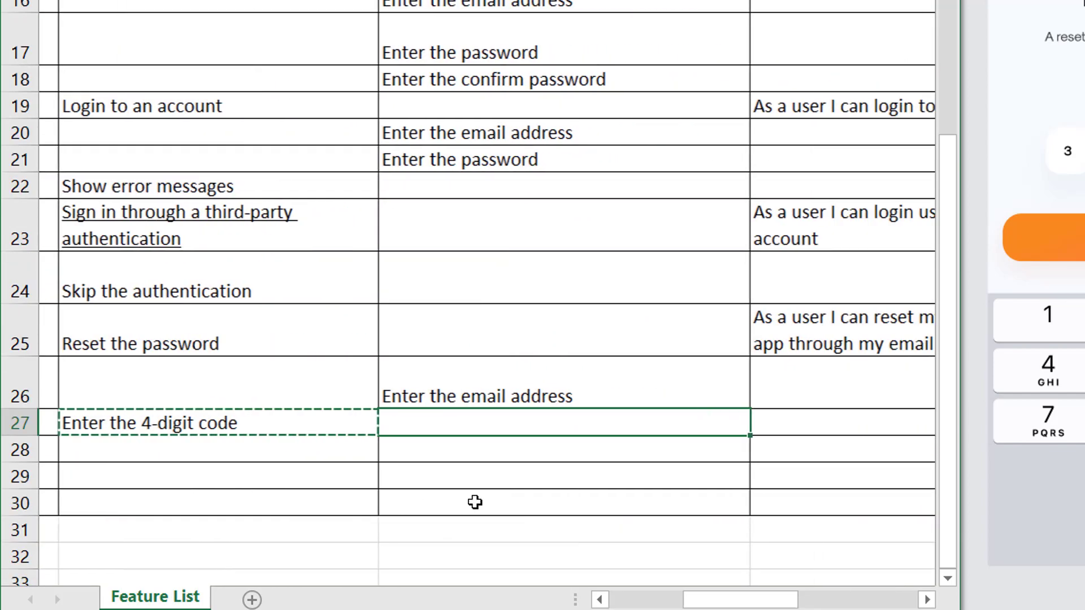
key(ctrl+v)
key(Left)
key(Delete)
Step: Add 'Enter the new password' in D28 with the note 'If the 4-digit code is correct'
key(Right)
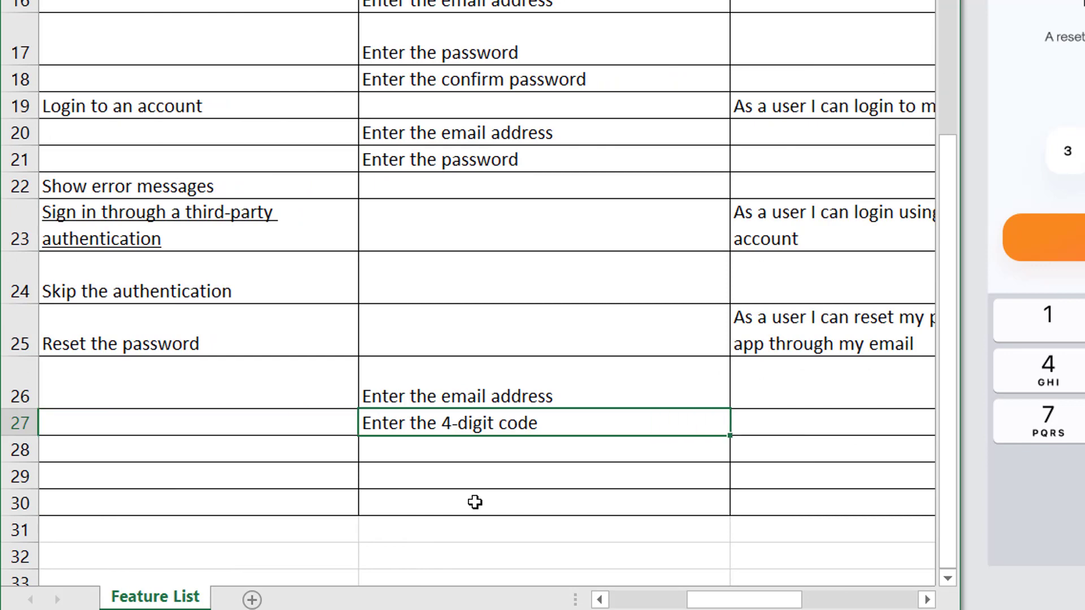
key(Down)
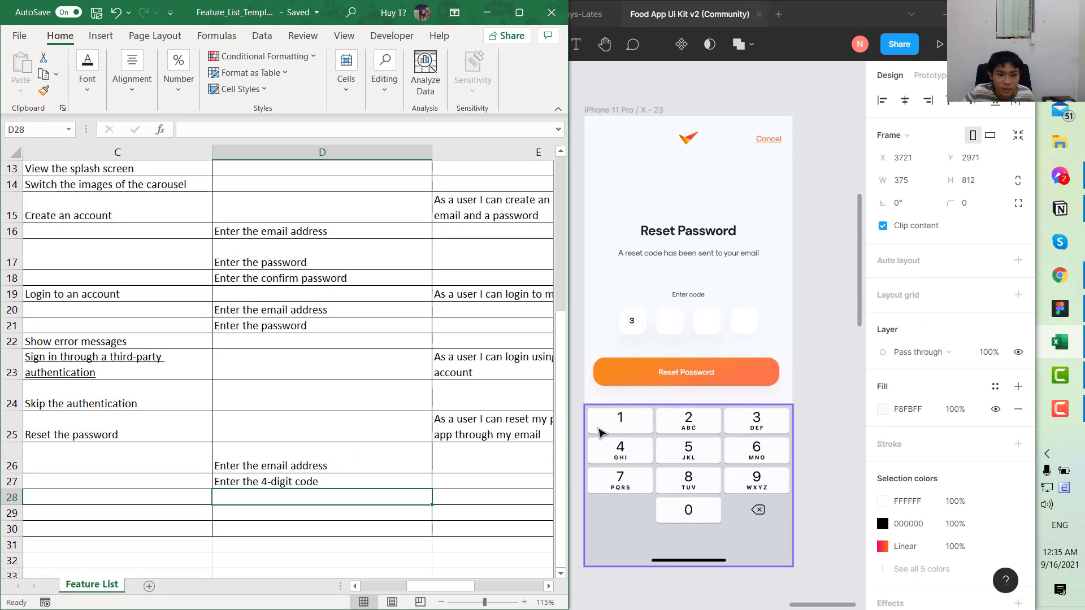
text(Inter the new pa)
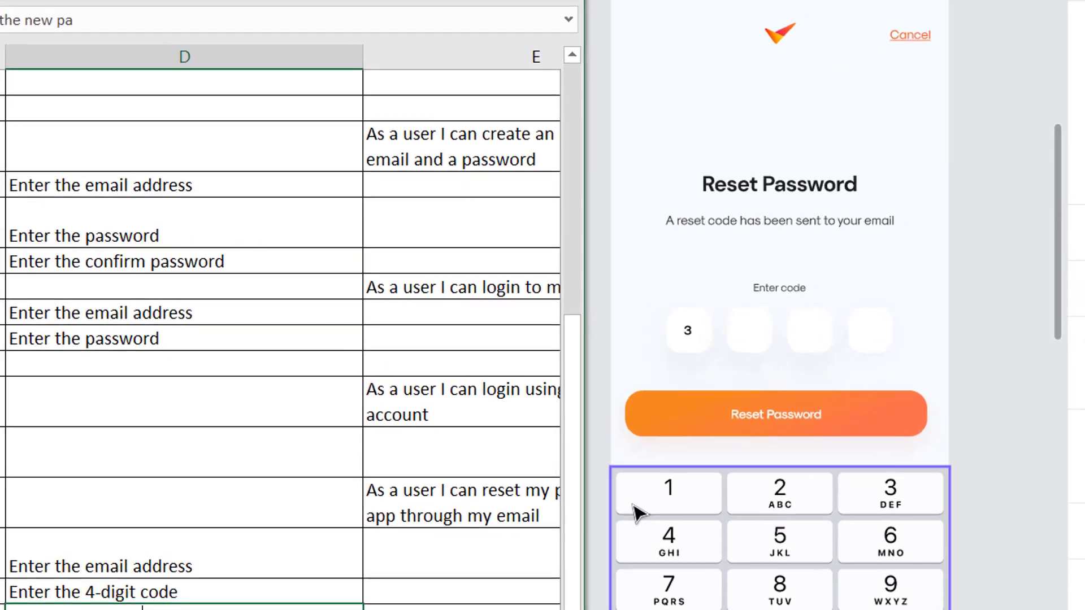
text(ssword)
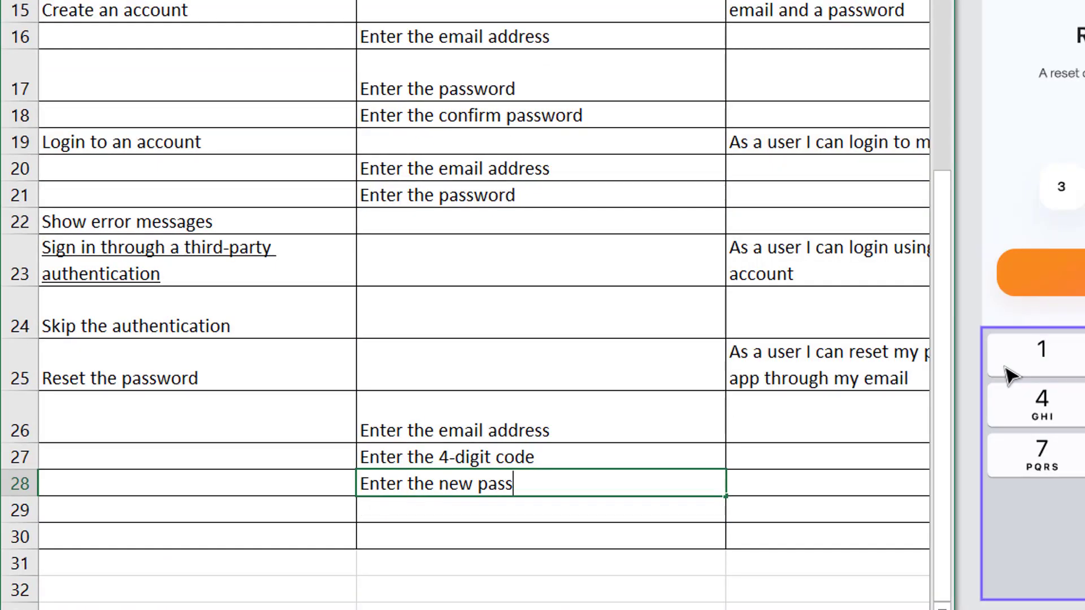
key(Tab)
key(Tab)
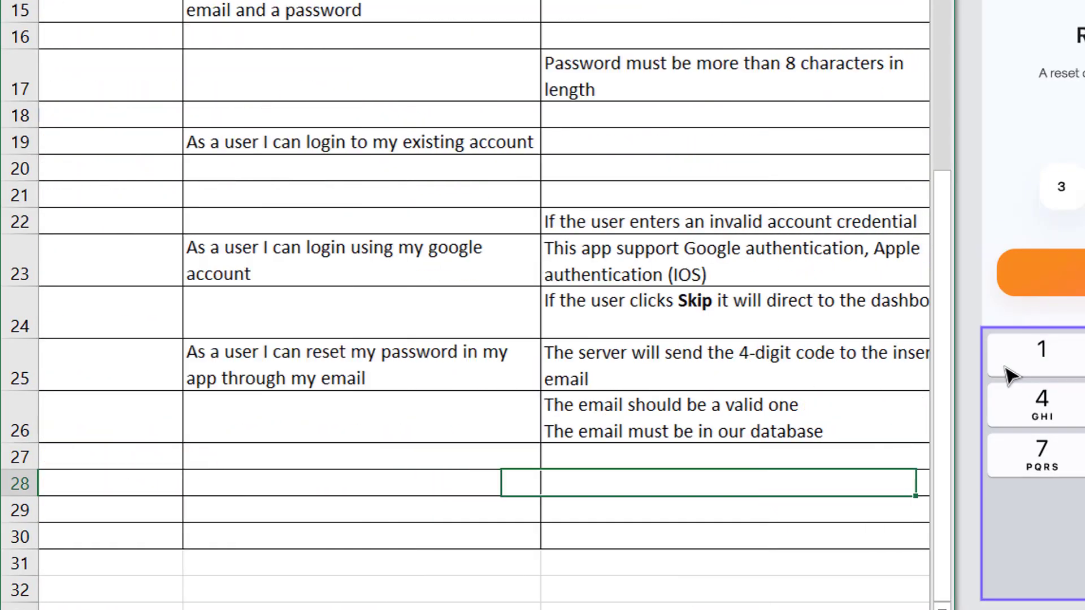
text(I)
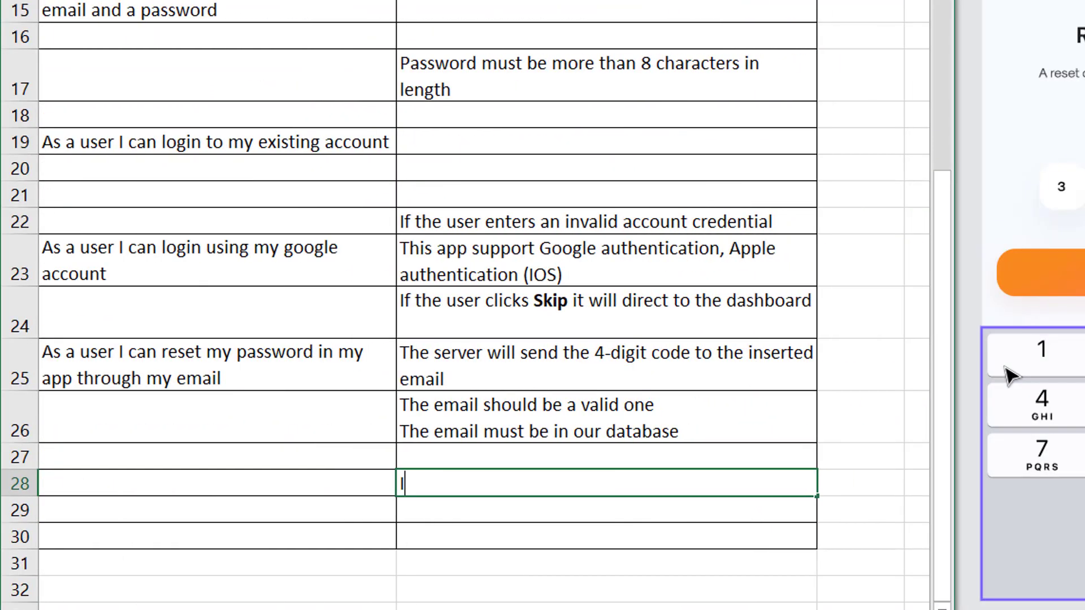
text(f the 4 digit)
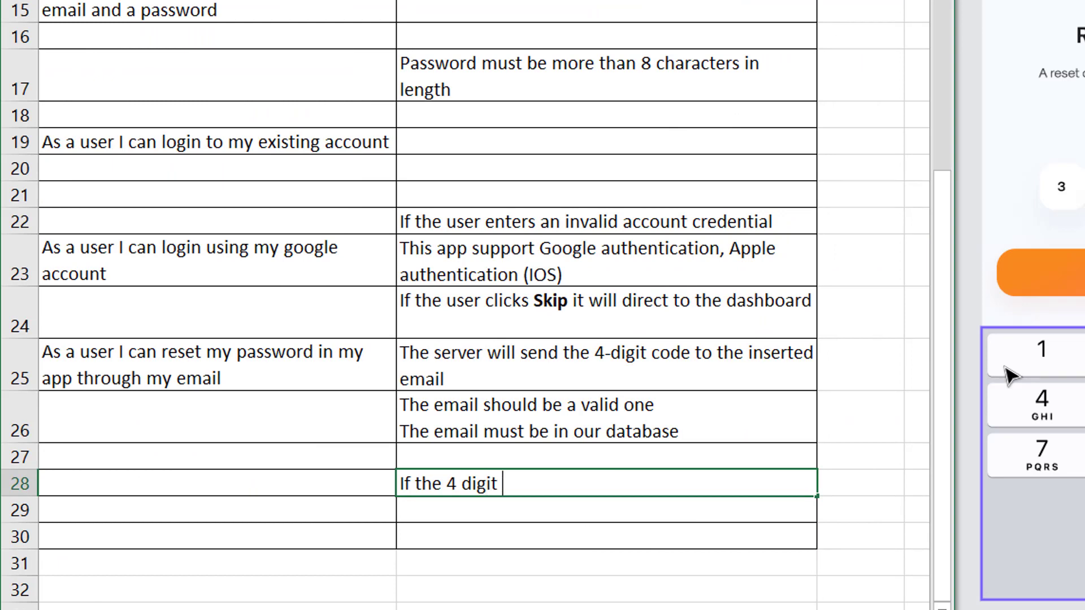
key(BackSpace)
key(BackSpace)
key(BackSpace)
key(BackSpace)
key(BackSpace)
key(BackSpace)
key(BackSpace)
text(-digit code i)
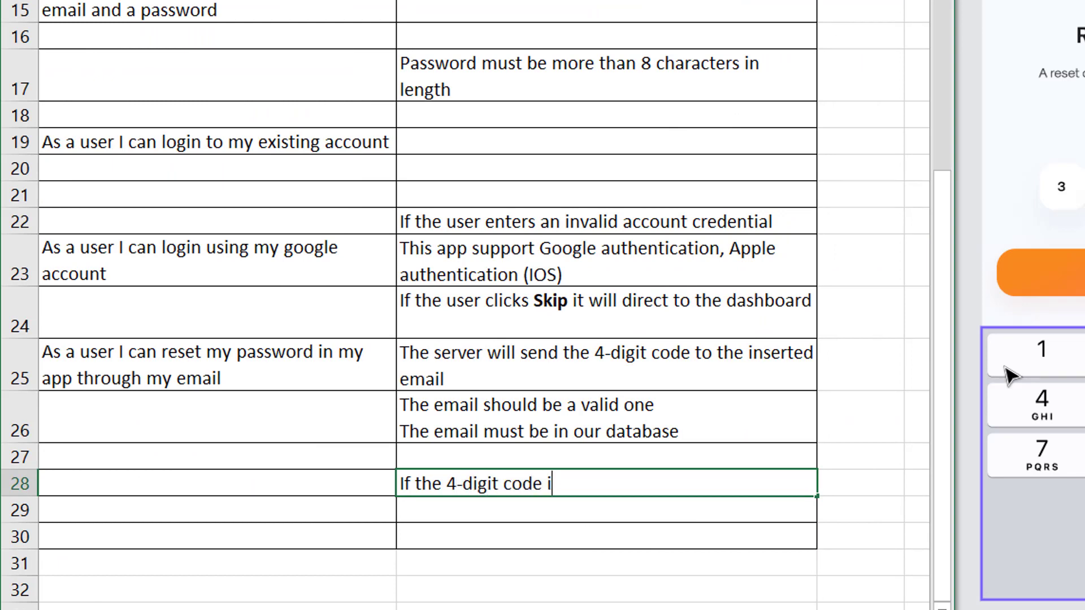
text(s correct)
key(Return)
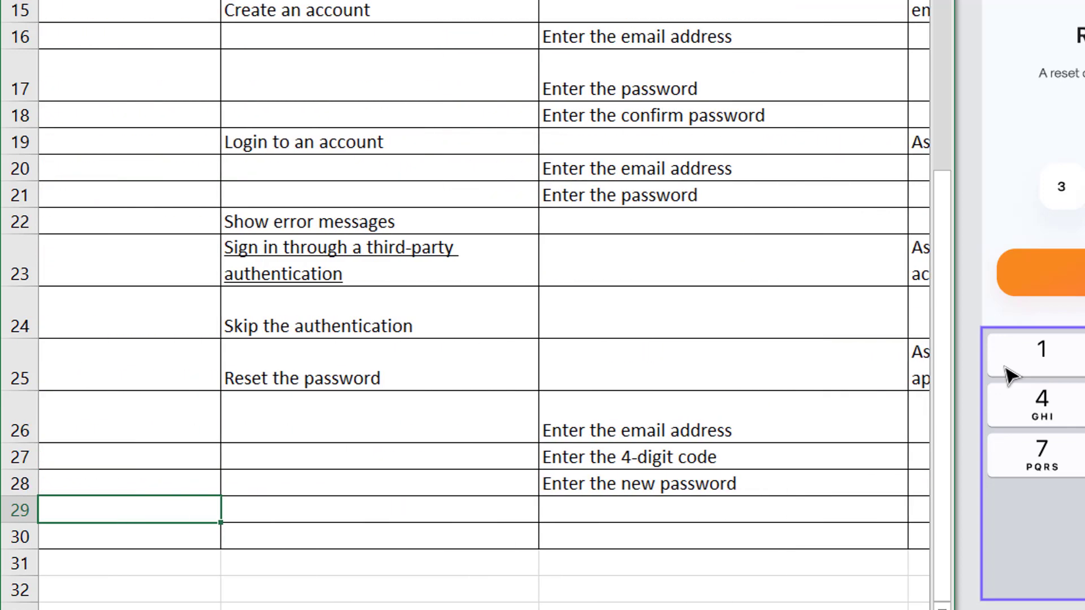
Step: Add 'Show the error message' in D29 with the note 'If the 4-digit code is not correct'
key(Right)
key(Right)
text(En)
key(BackSpace)
key(BackSpace)
text(S)
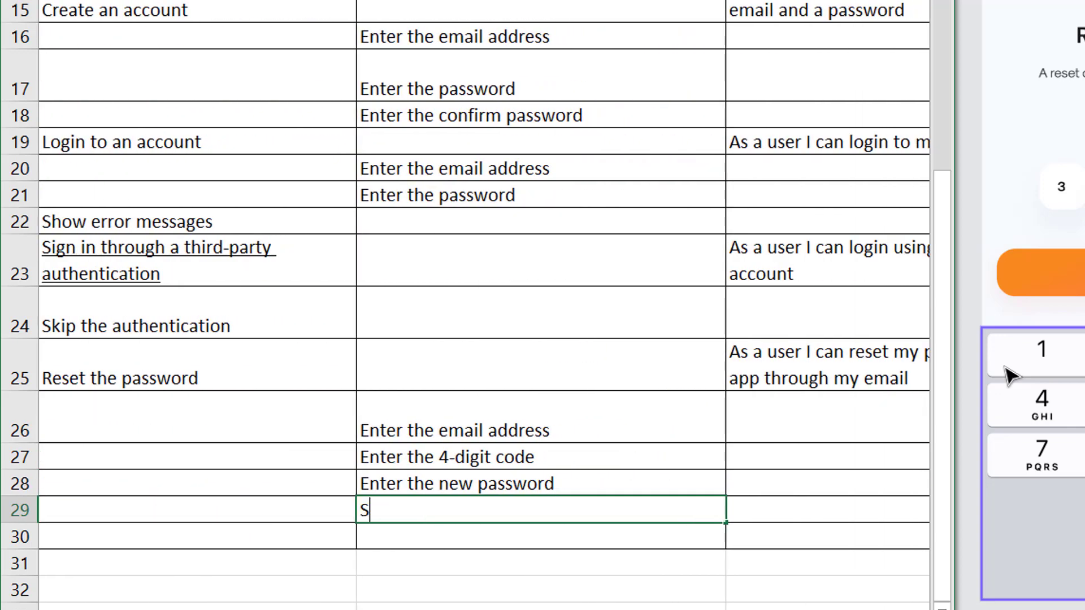
text(how the error )
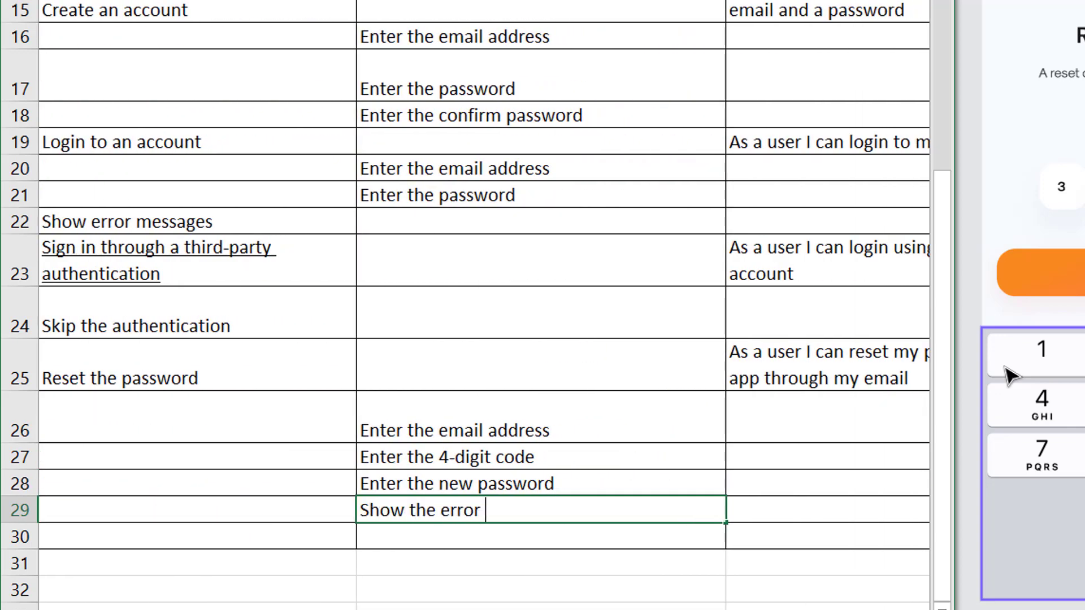
text(message)
key(Return)
key(Right)
key(Right)
key(Up)
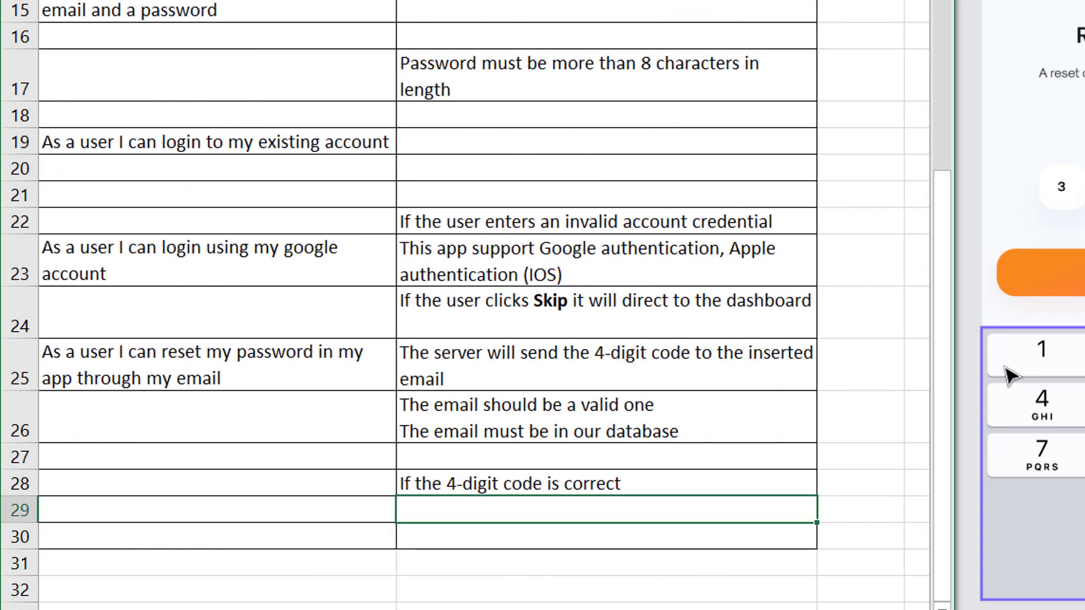
text(If the 4-digit)
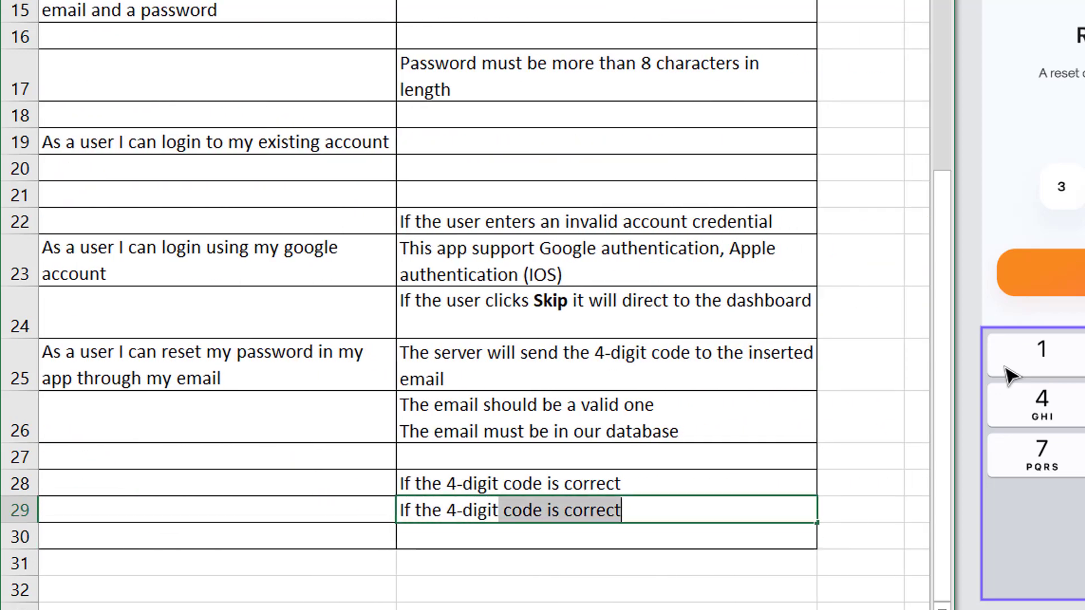
text( code is not co)
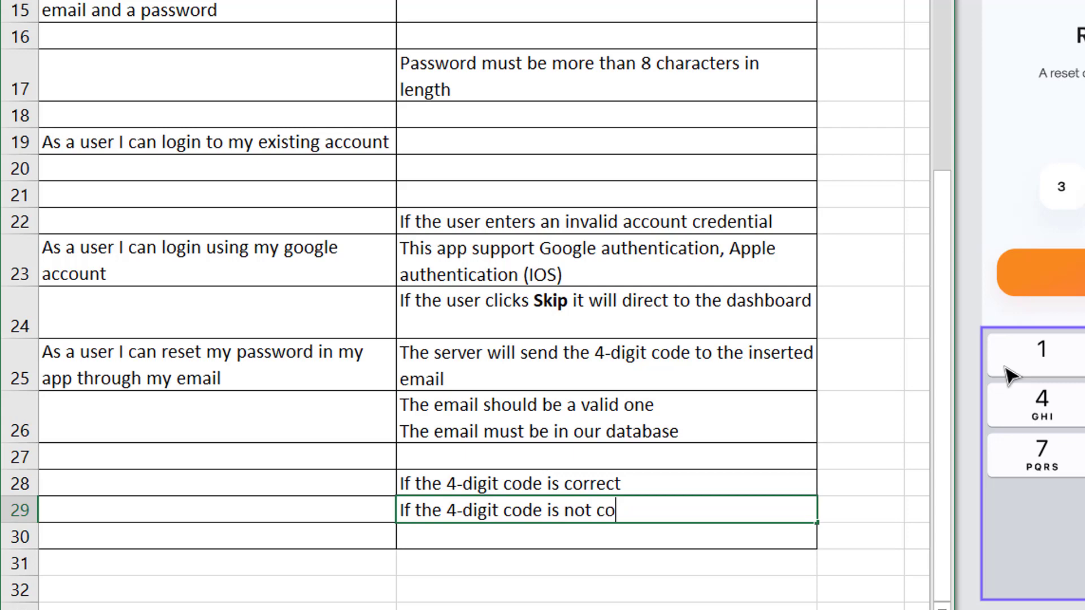
text(rrect)
double_click(760, 319)
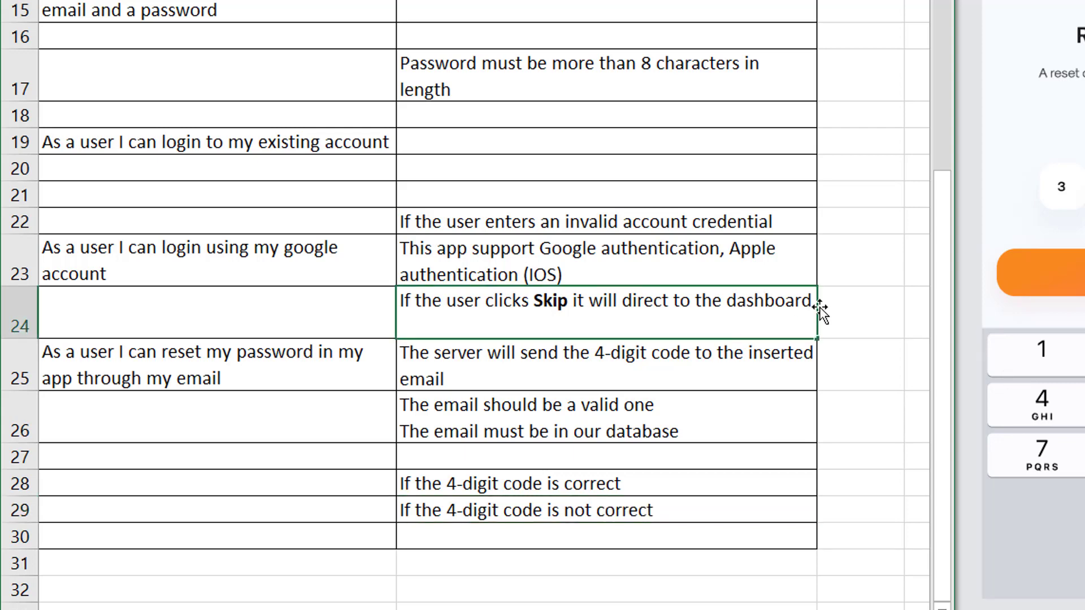
double_click(743, 354)
Step: Add 'The digit code will expire within 5 minutes' to the reset-password description
key(Escape)
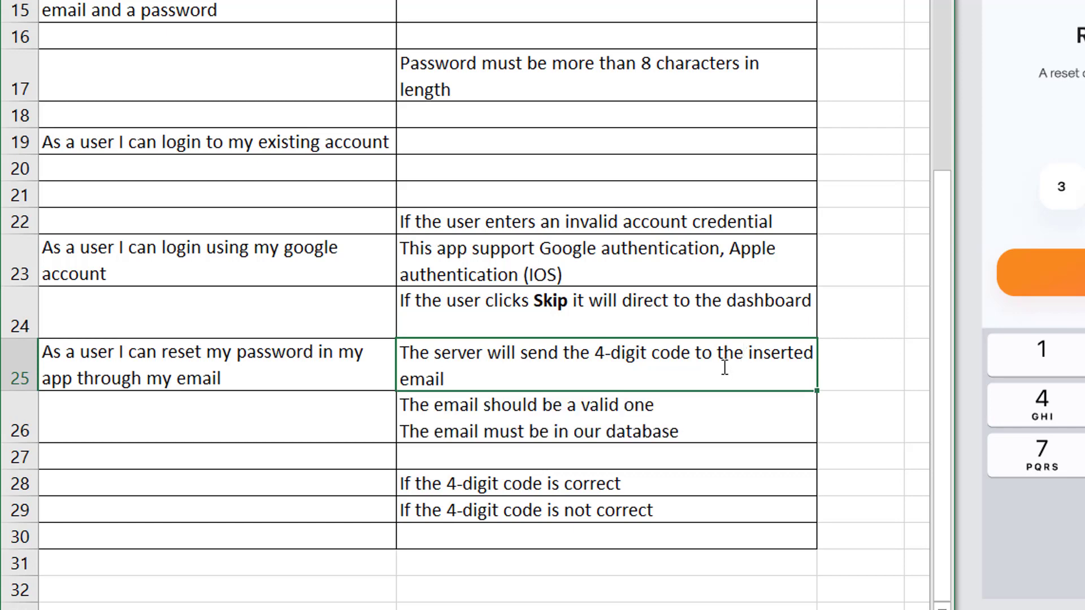
double_click(722, 383)
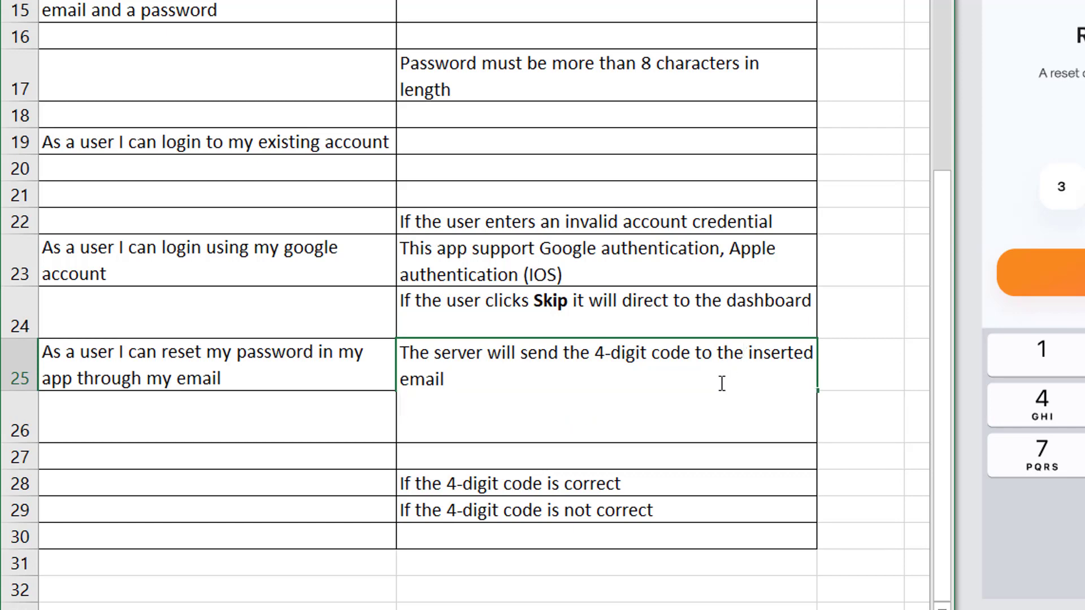
text(The digit code w)
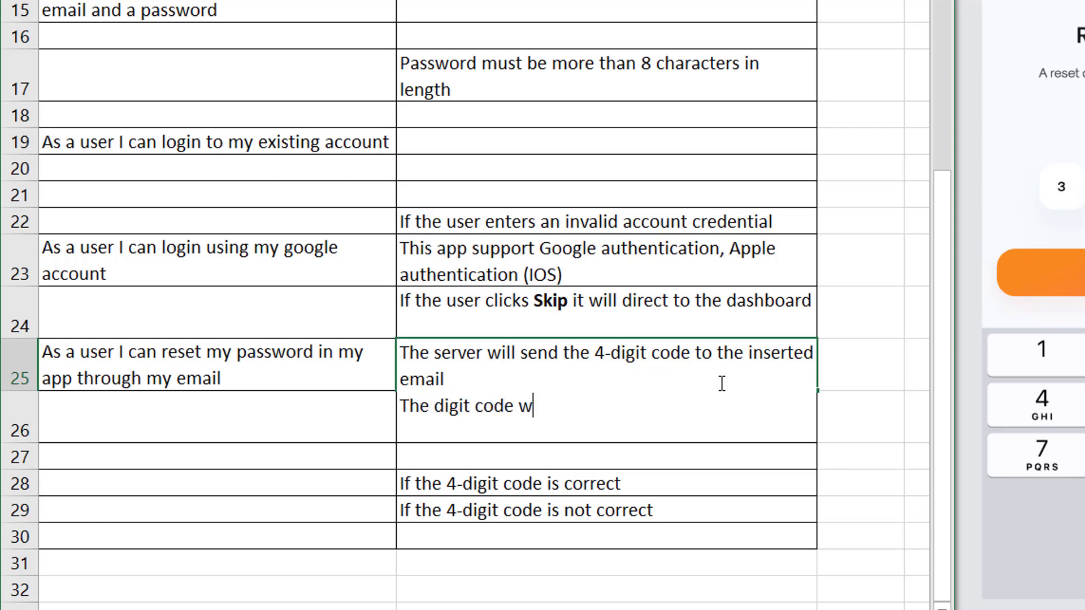
text(ill expire withi)
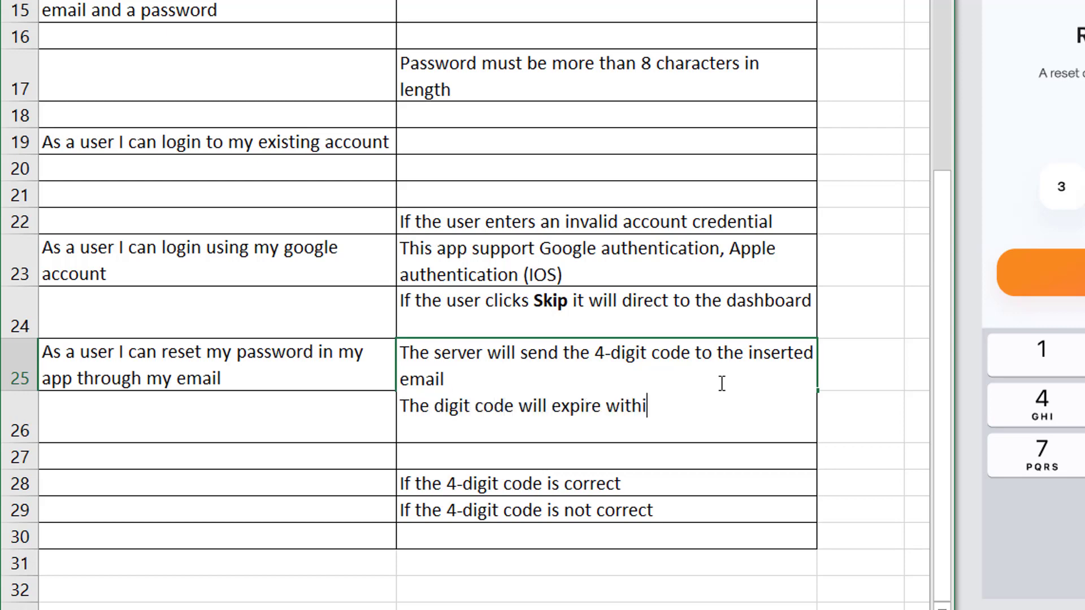
text(n 5 minutes)
key(Return)
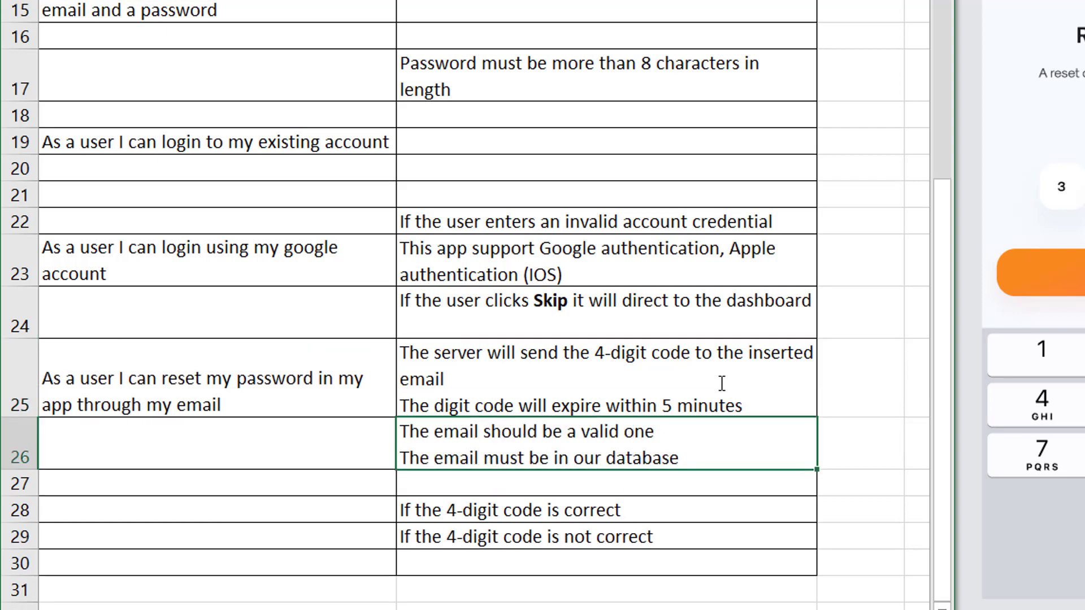
key(Down)
key(Down)
key(Down)
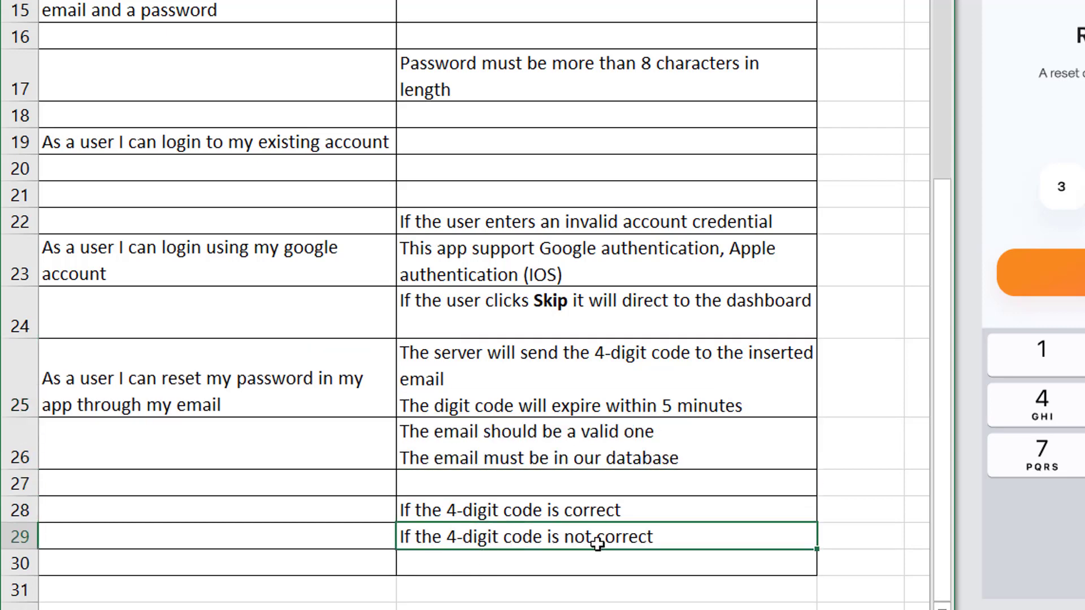
Step: Add a second line to the row 29 wrong-code note, then view Figma's Forgot password screen
double_click(674, 540)
key(alt+Return)
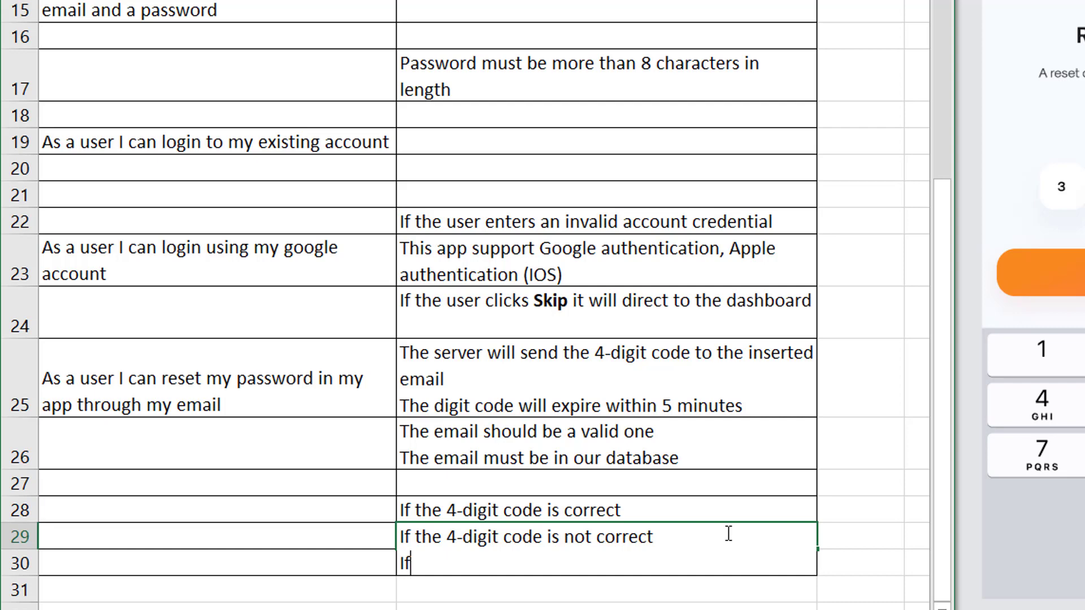
text(the user enter)
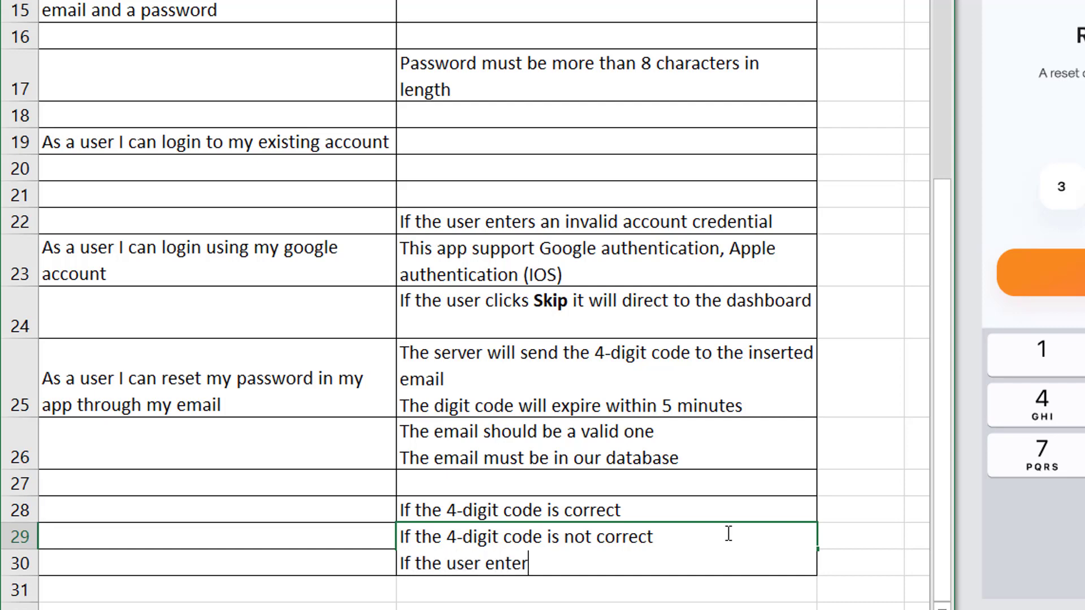
text(the)
key(BackSpace)
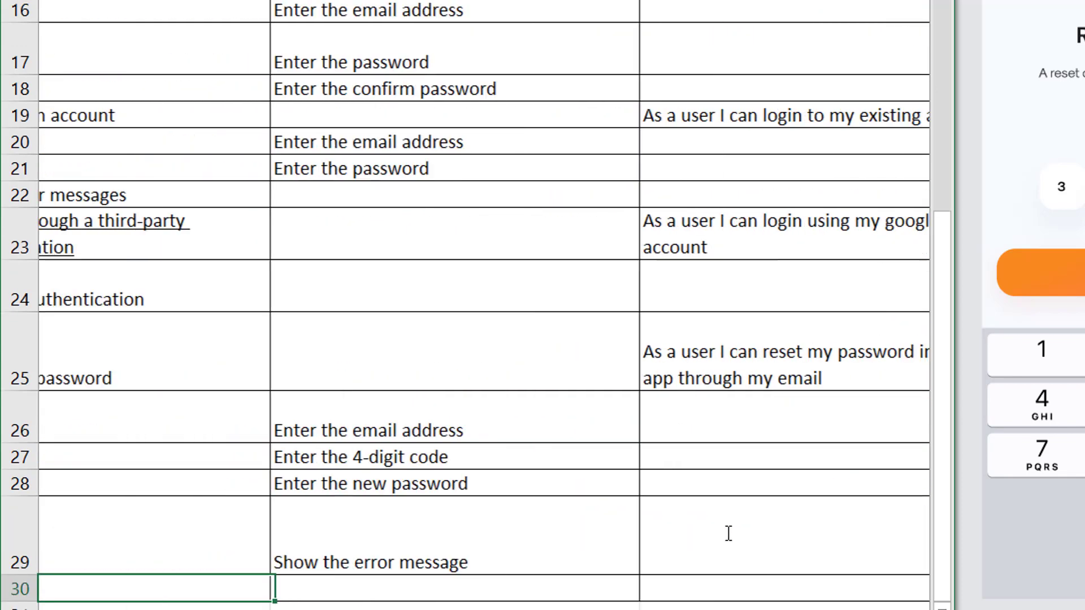
key(Home)
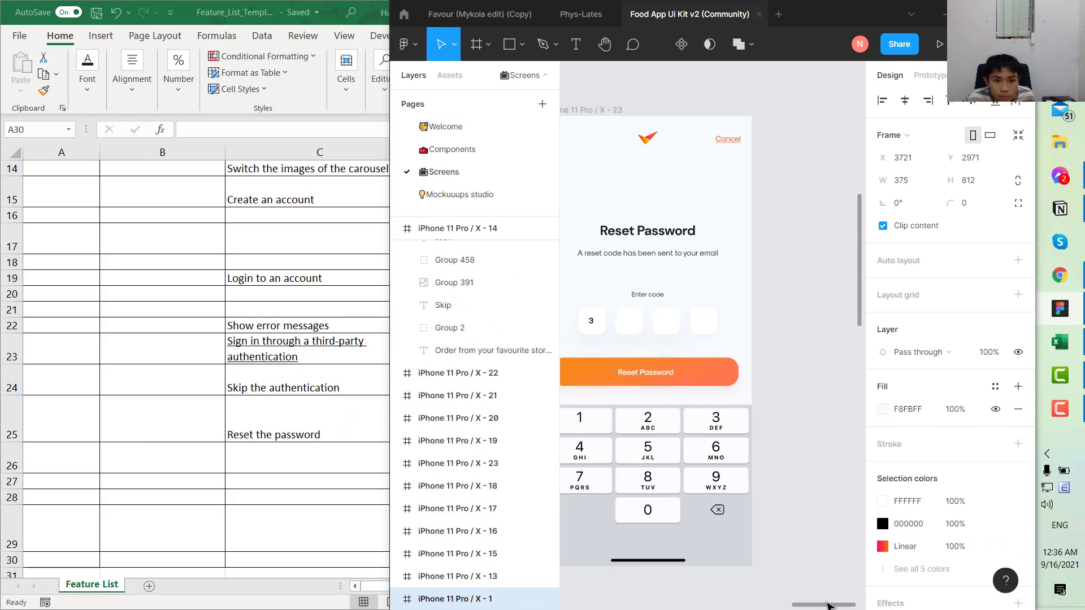
drag(686, 603, 706, 604)
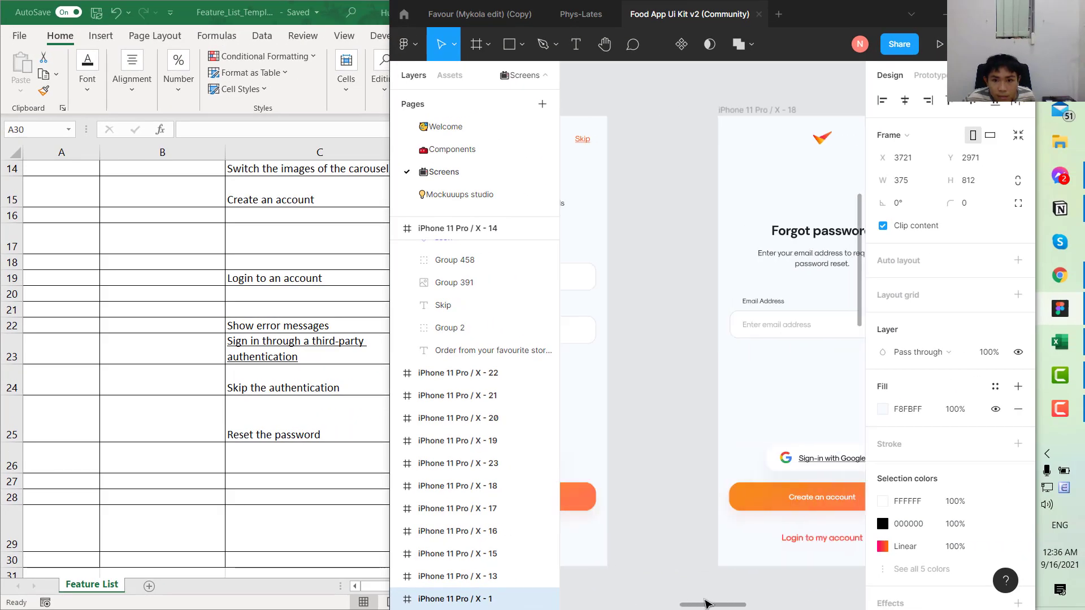
Step: Enter 'Log out' as the feature name in C30
scroll(678, 509, down, 10)
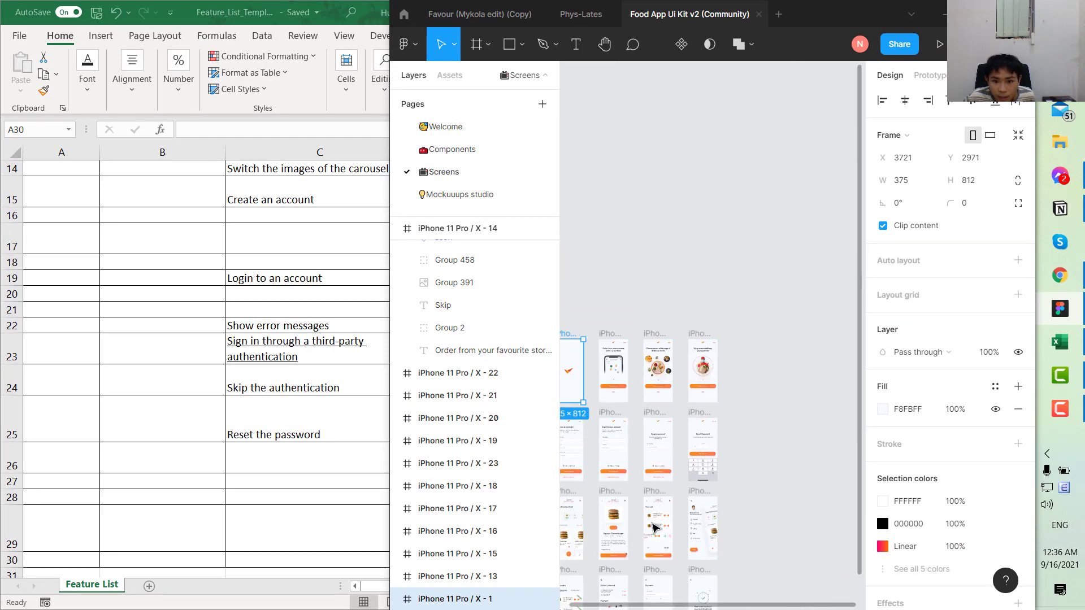
drag(621, 604, 571, 605)
scroll(198, 303, up, 5)
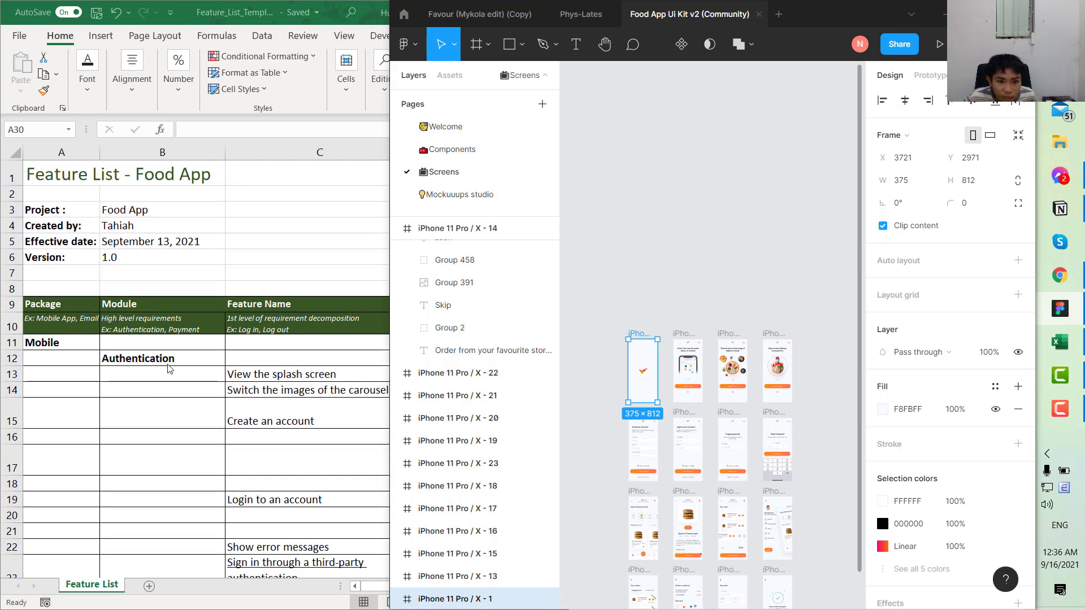
scroll(251, 418, down, 5)
click(268, 419)
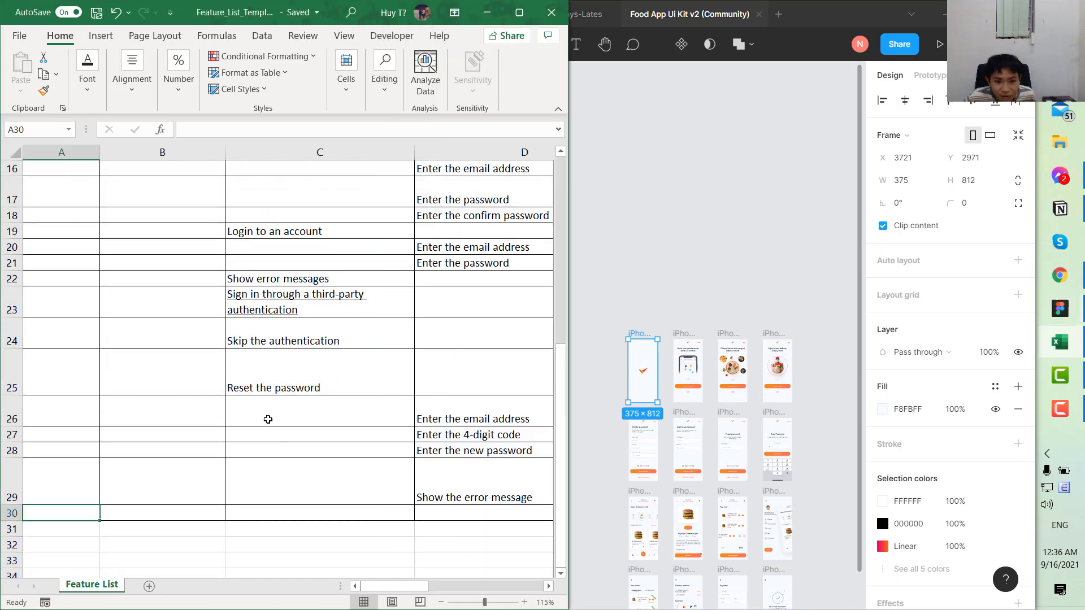
click(296, 511)
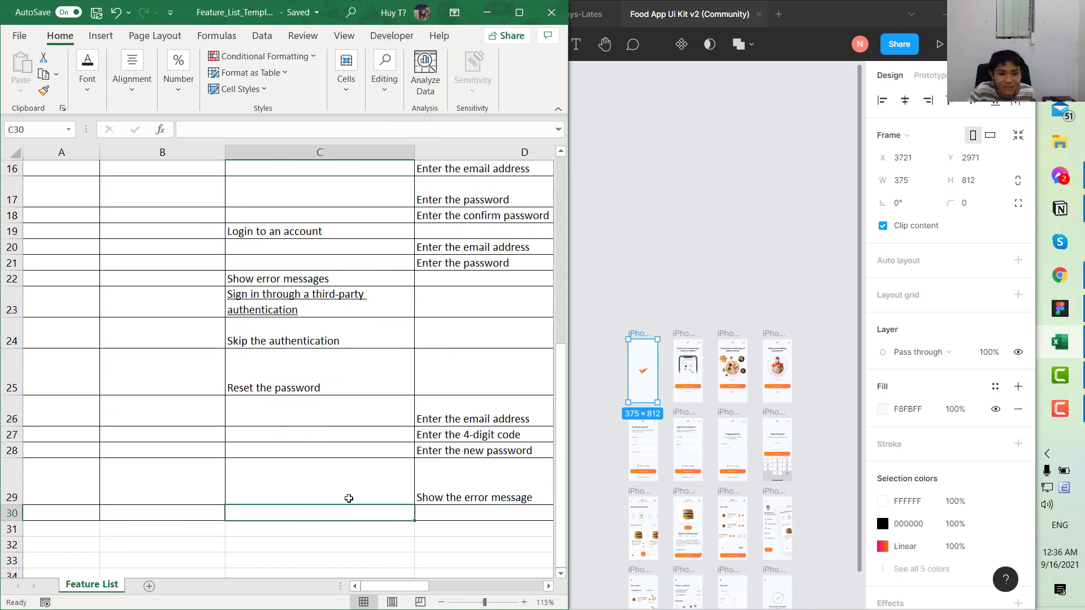
text(Log out)
key(Return)
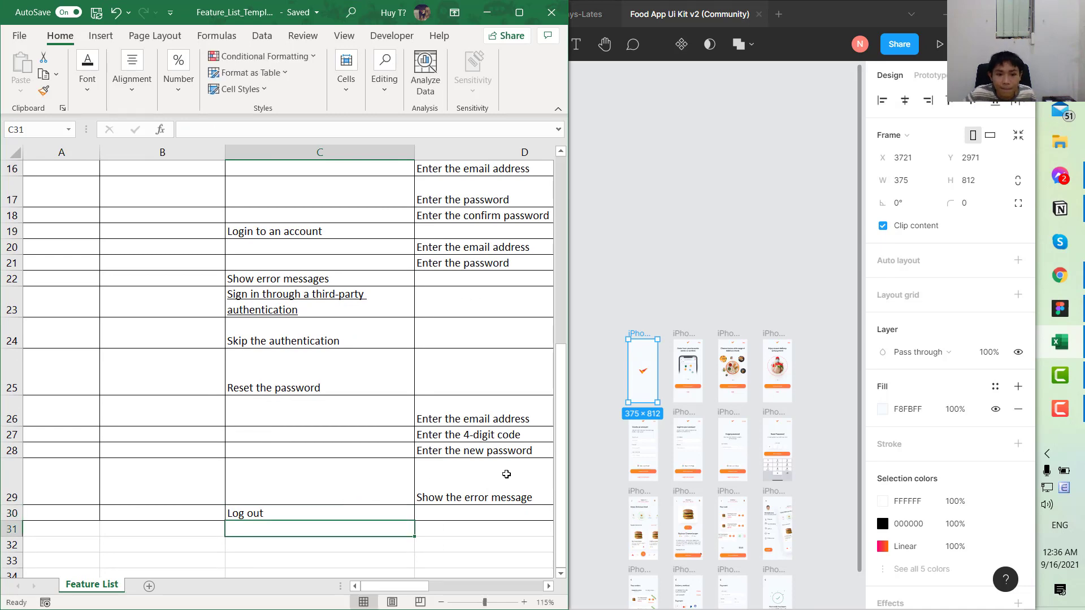
Step: Review the reset-password rows and maximize the Excel workbook window
scroll(673, 388, up, 5)
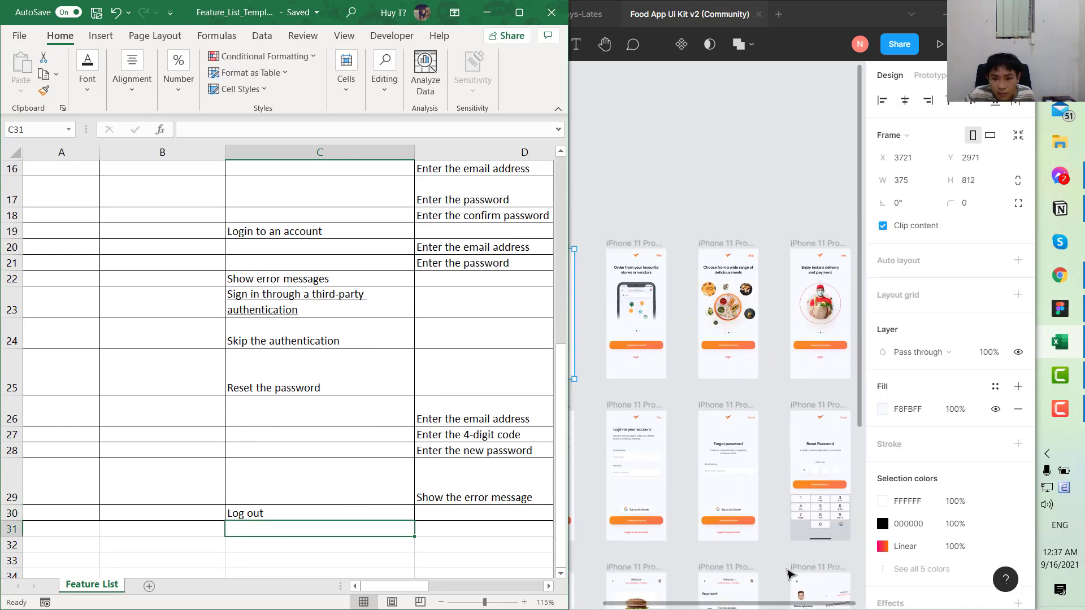
scroll(789, 575, up, 5)
click(265, 389)
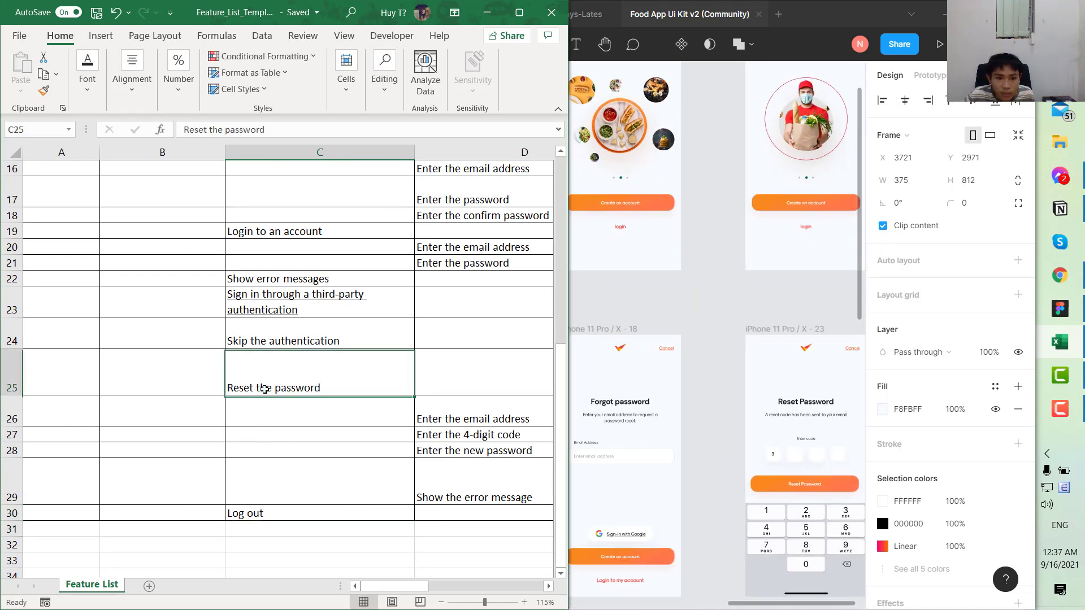
scroll(265, 390, up, 5)
drag(324, 373, 554, 502)
click(316, 514)
scroll(304, 479, down, 5)
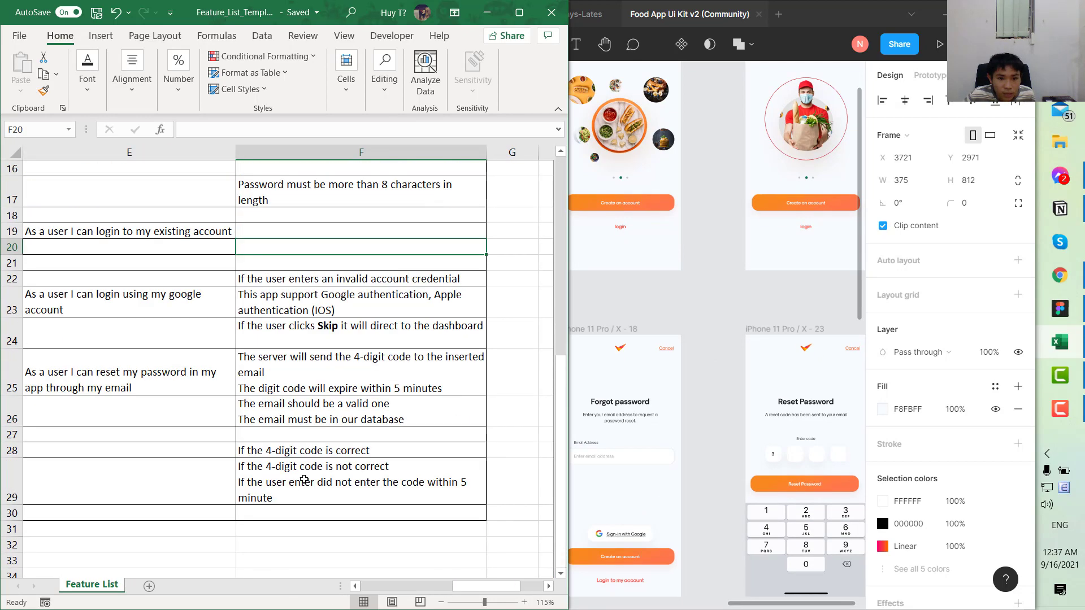
click(519, 12)
drag(460, 375, 1, 342)
scroll(405, 406, up, 5)
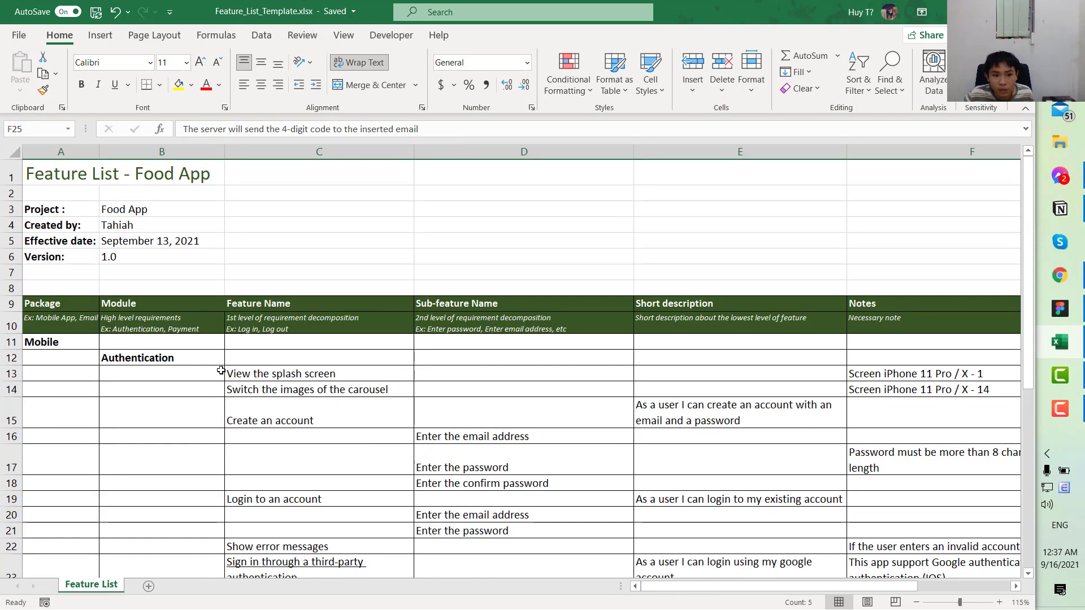
Step: Select and review the feature rows under Authentication
scroll(221, 370, down, 2)
drag(183, 268, 441, 339)
click(420, 383)
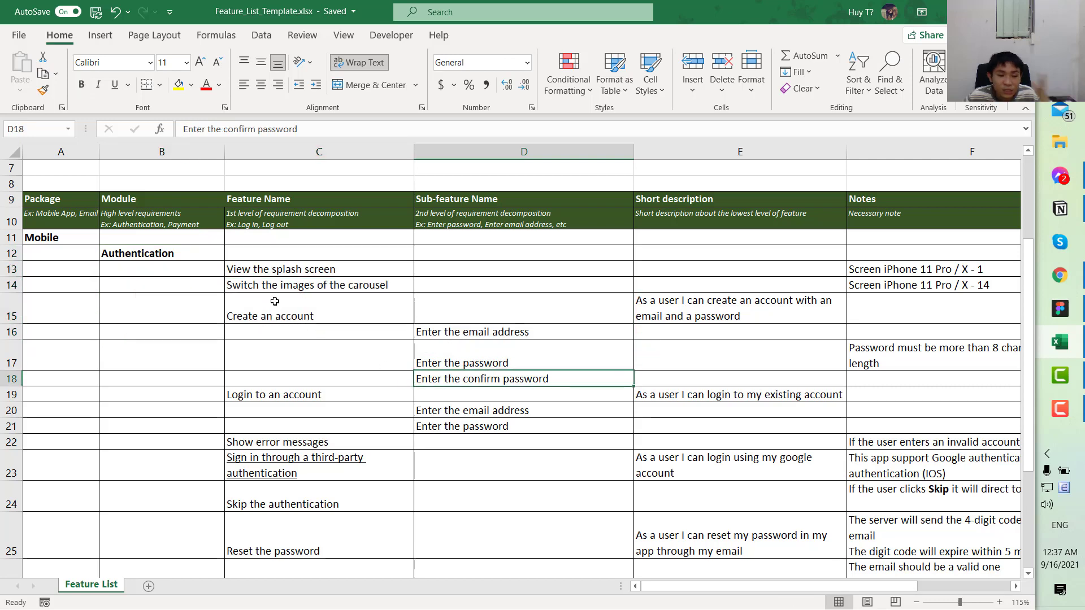
drag(168, 256, 895, 519)
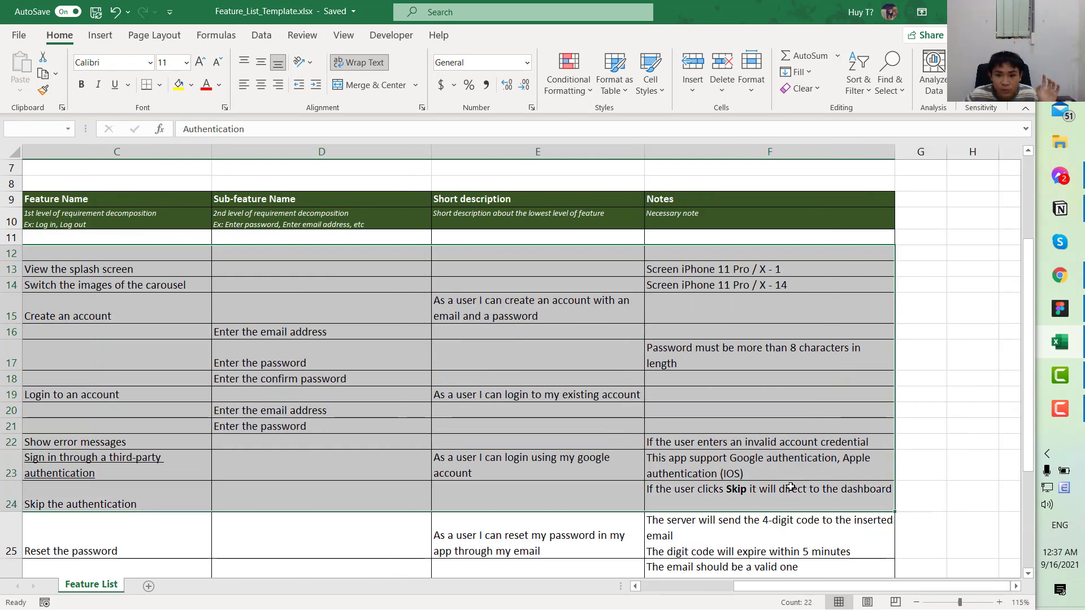
click(687, 442)
drag(685, 423, 23, 421)
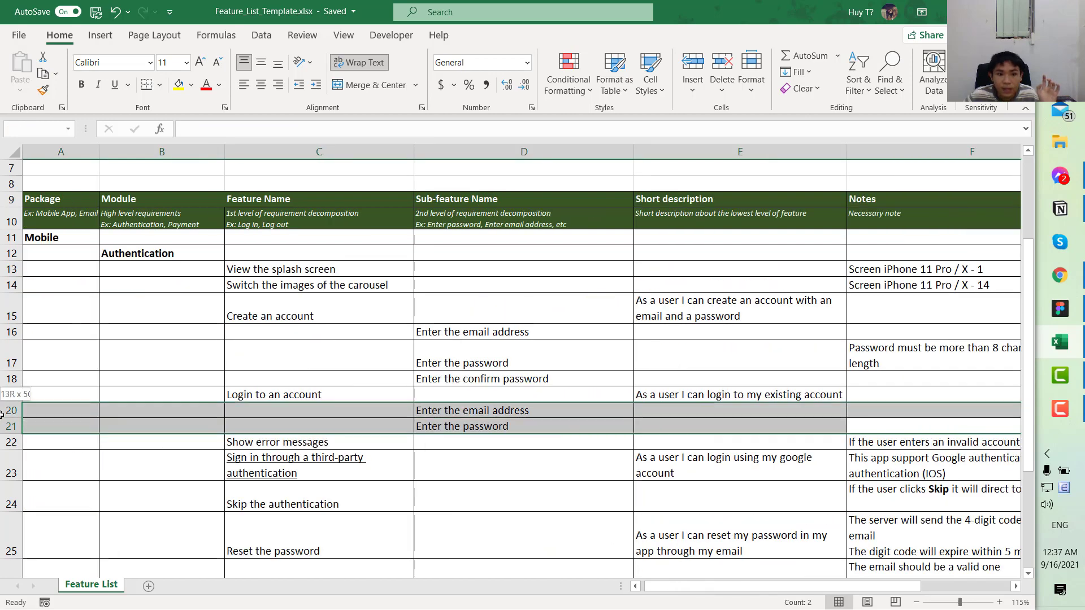
click(309, 318)
scroll(319, 379, down, 2)
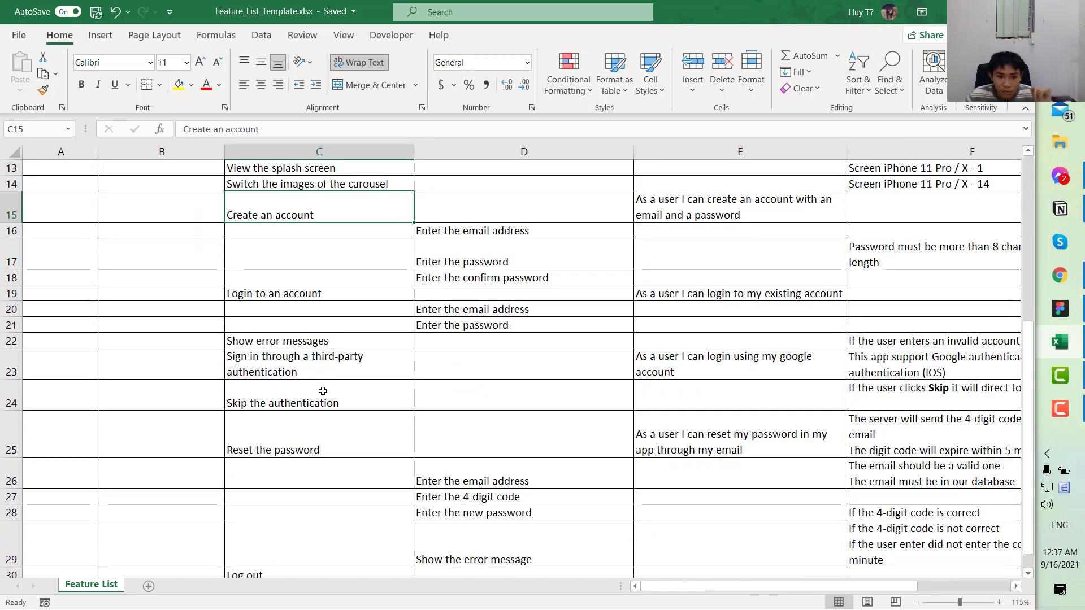
scroll(321, 391, down, 2)
scroll(367, 402, up, 5)
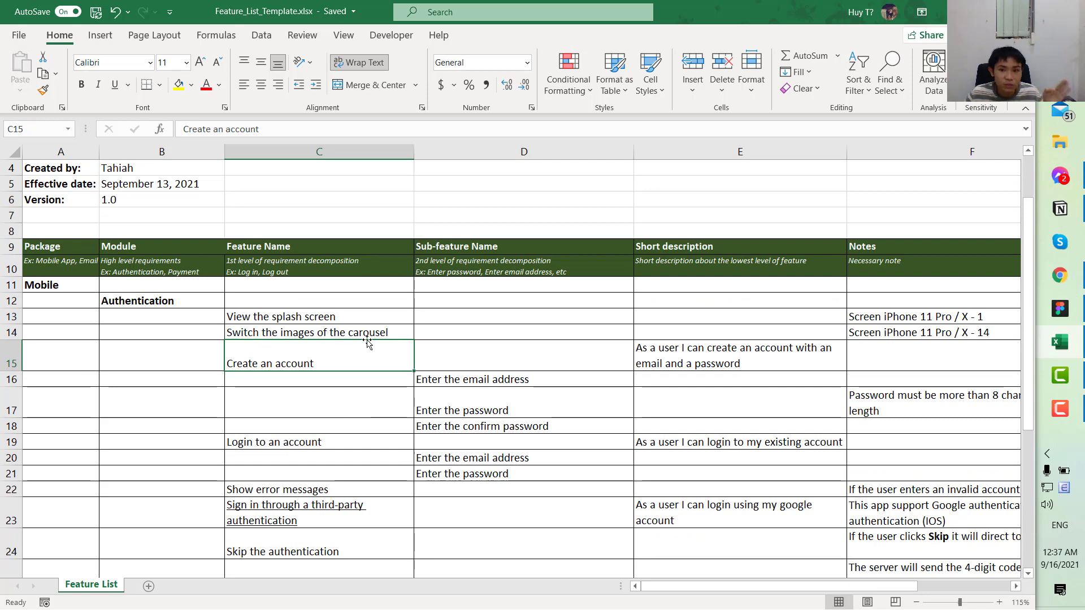
scroll(910, 385, down, 3)
click(748, 258)
Step: Select the whole sheet and turn off Gridlines View in Page Layout
key(ctrl+a)
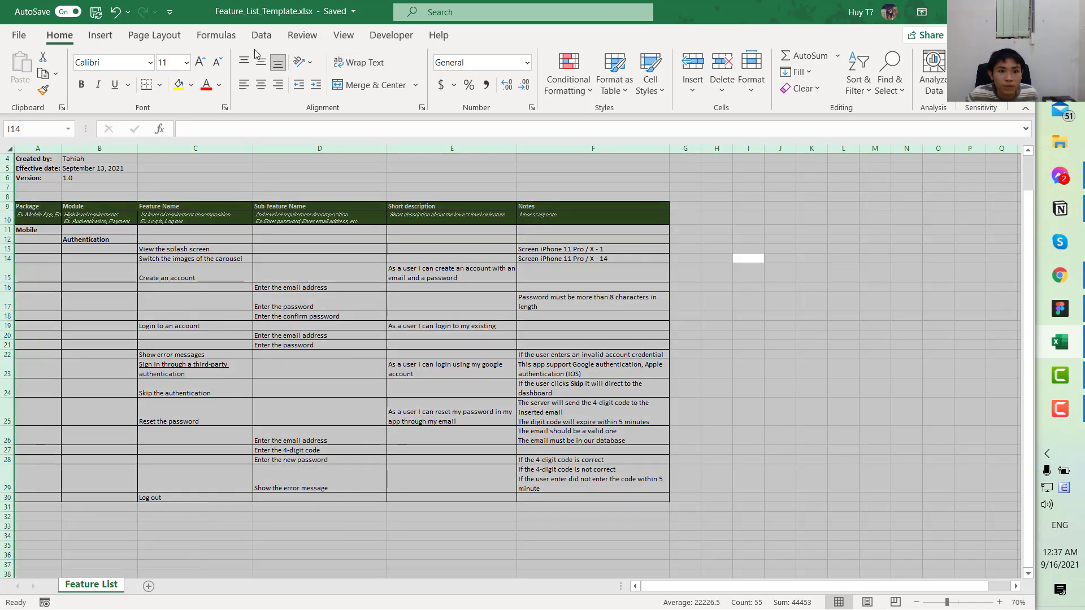
click(158, 35)
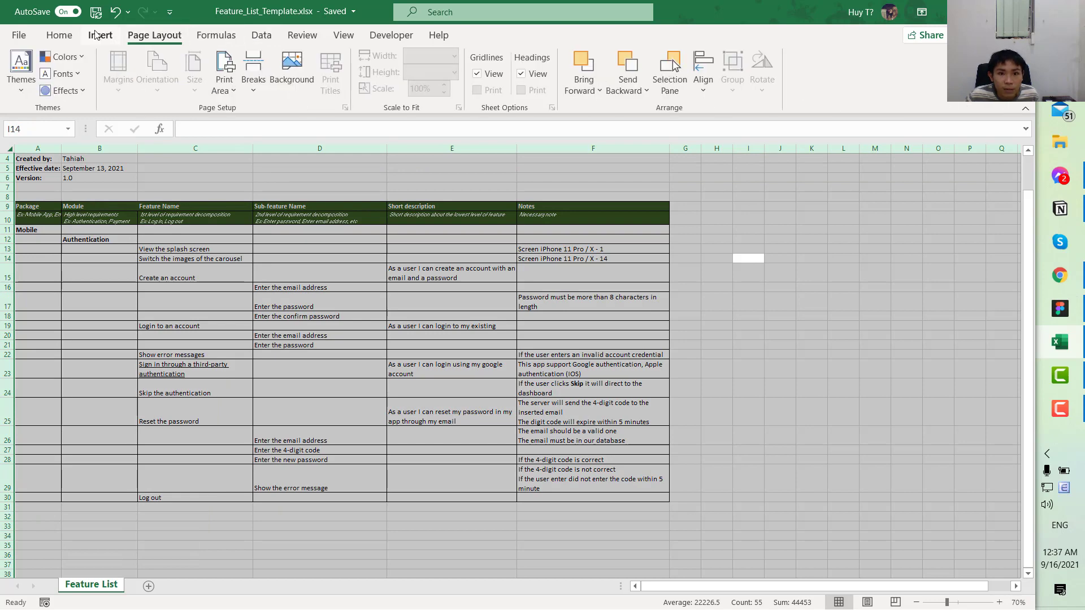
click(99, 35)
click(154, 35)
click(477, 73)
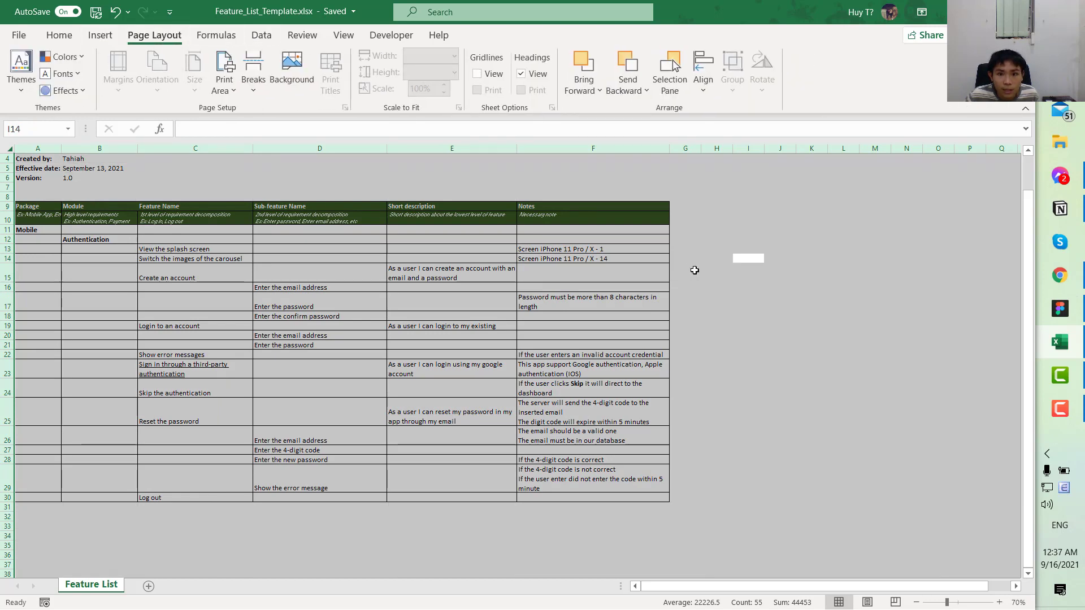
click(695, 270)
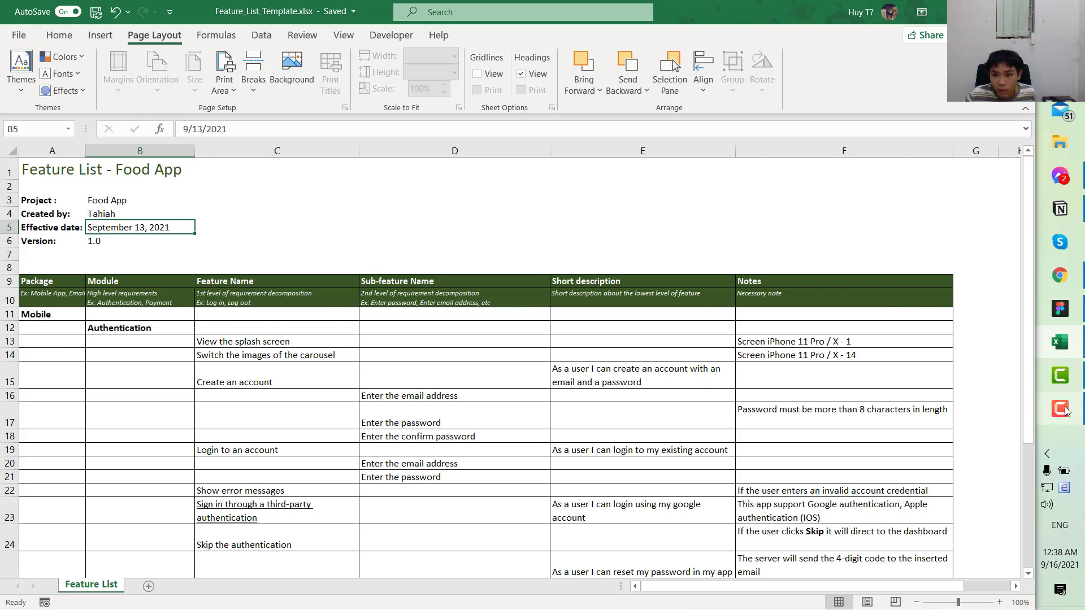
click(1060, 308)
click(1060, 308)
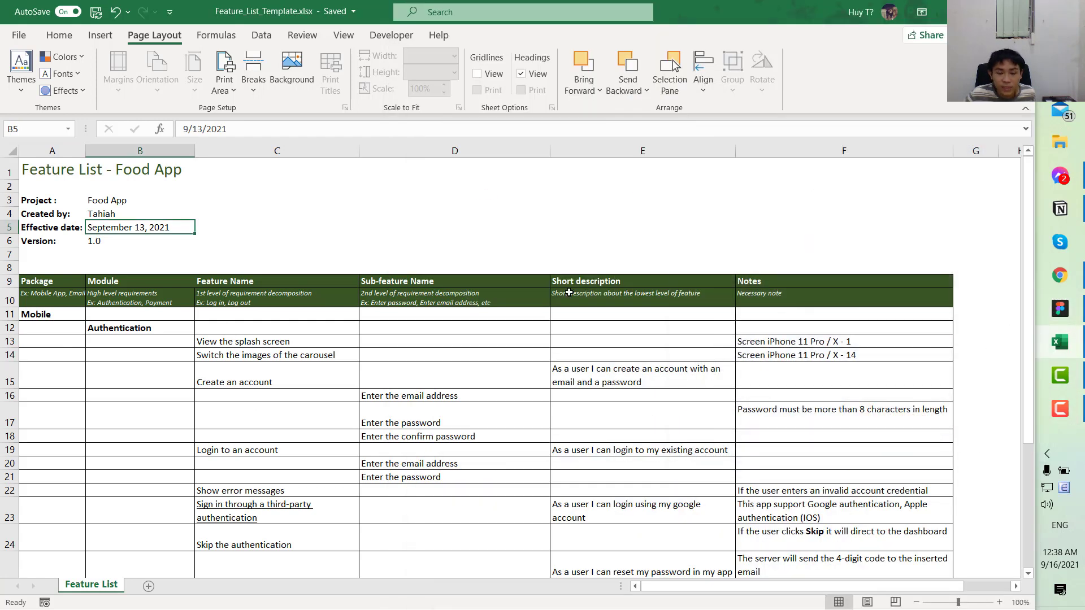
scroll(222, 442, down, 1)
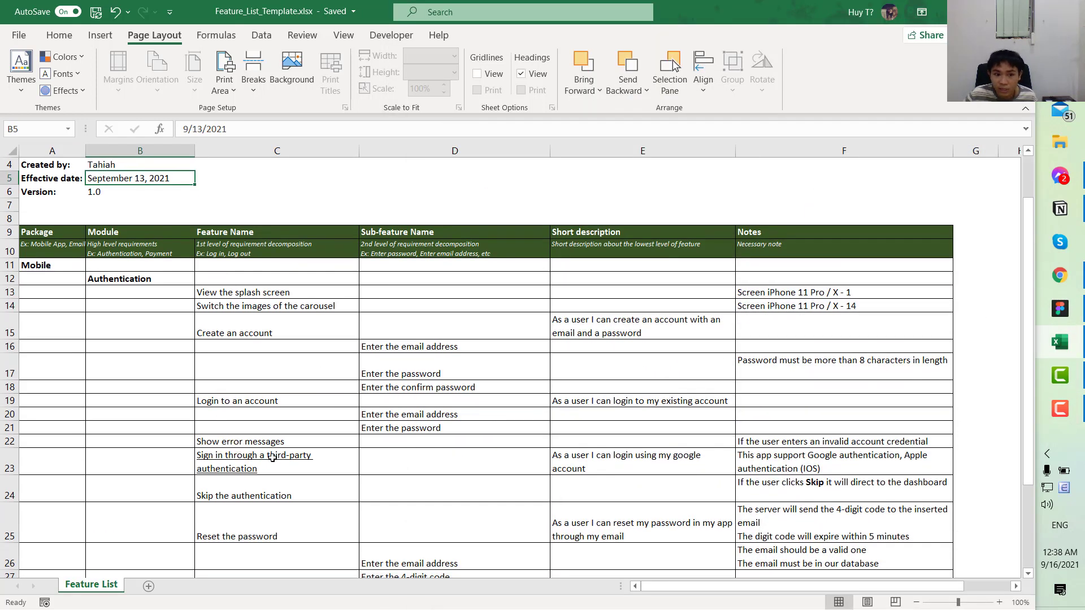
click(802, 295)
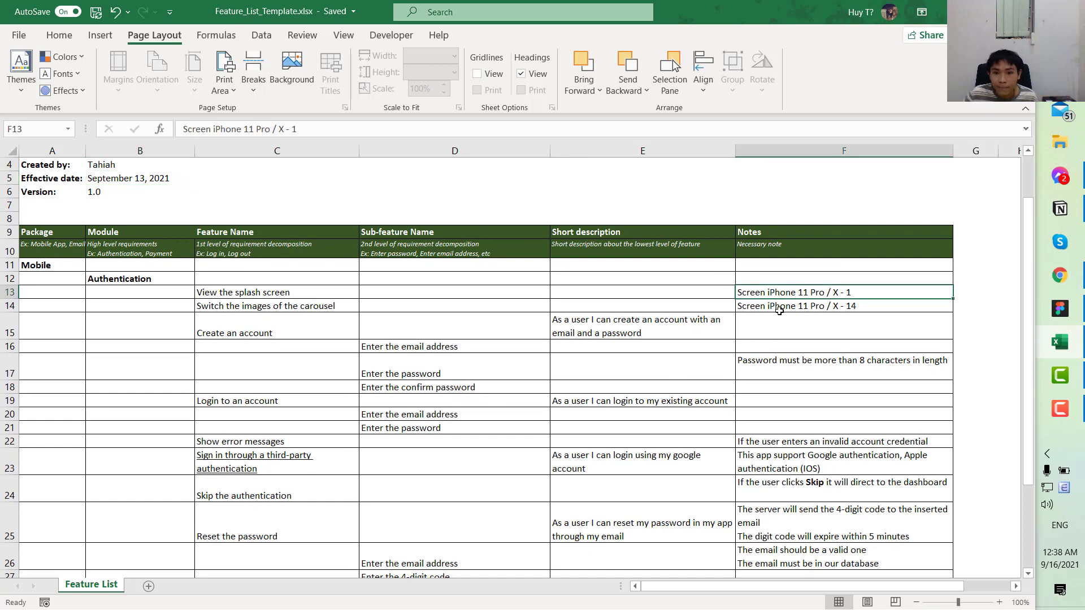
scroll(444, 431, down, 3)
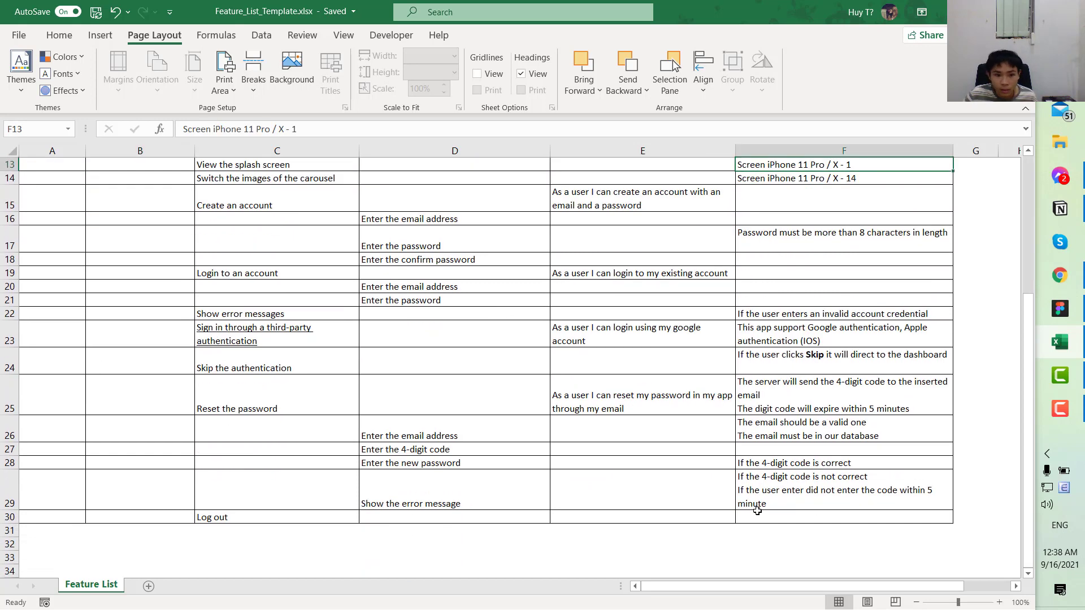
scroll(299, 493, up, 3)
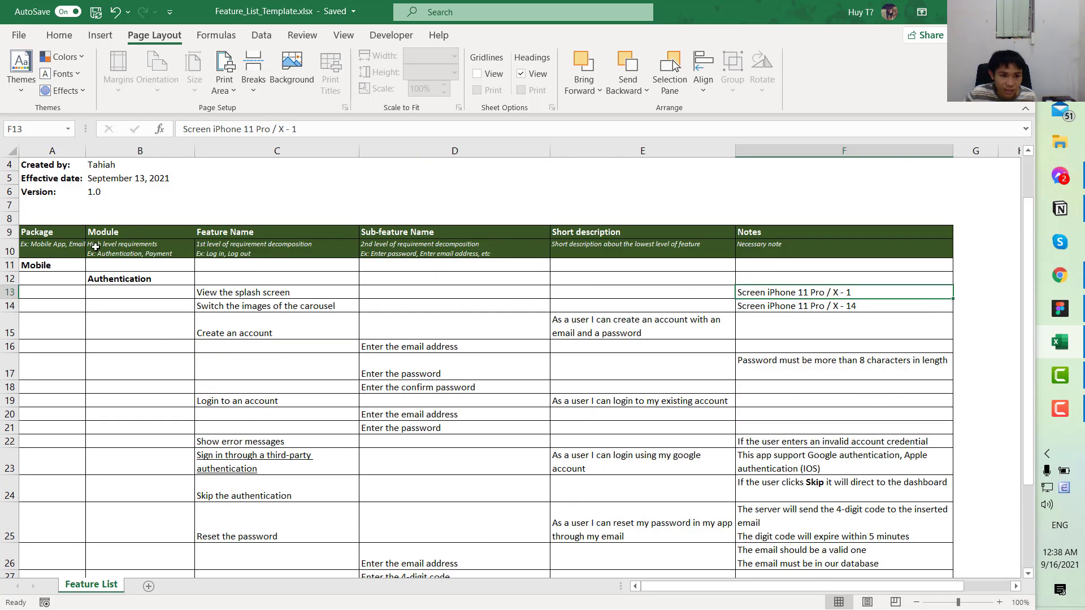
drag(80, 247, 808, 255)
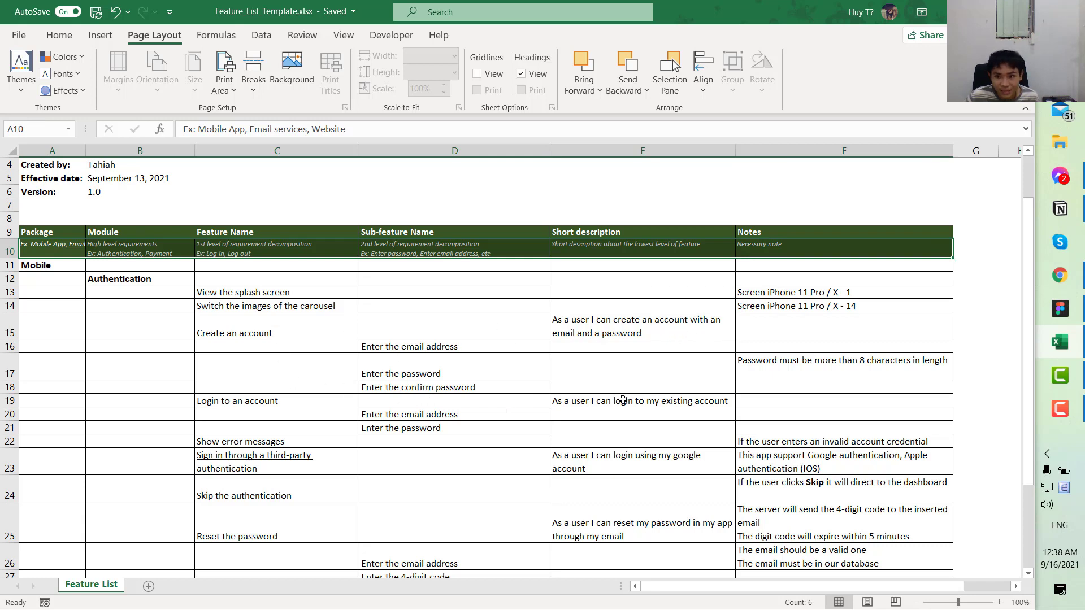
drag(622, 401, 96, 366)
scroll(43, 286, up, 1)
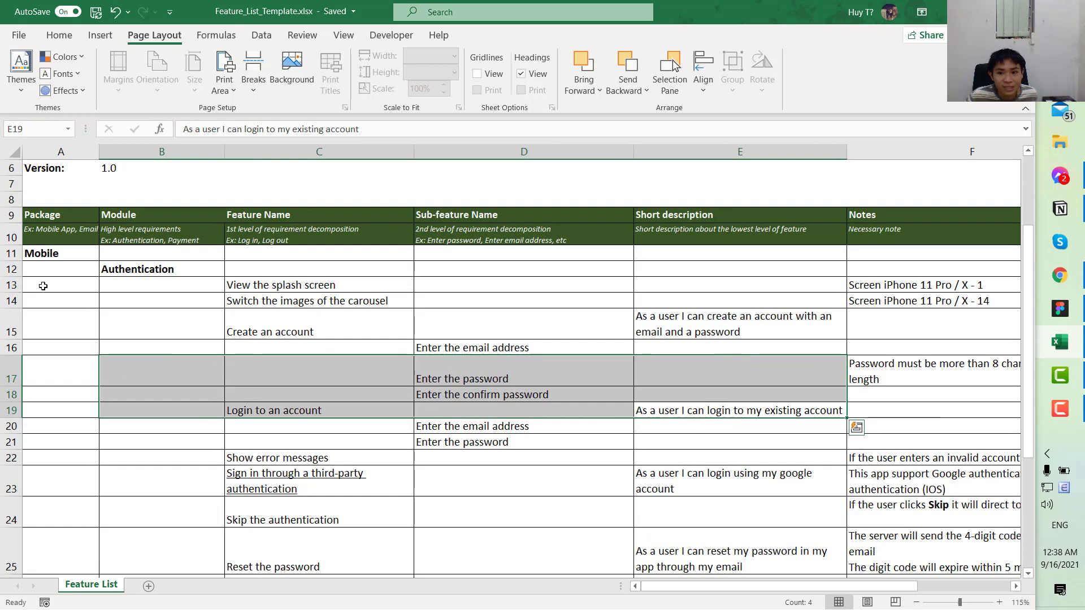
scroll(43, 286, down, 1)
scroll(43, 286, up, 1)
drag(38, 171, 836, 512)
scroll(837, 511, down, 5)
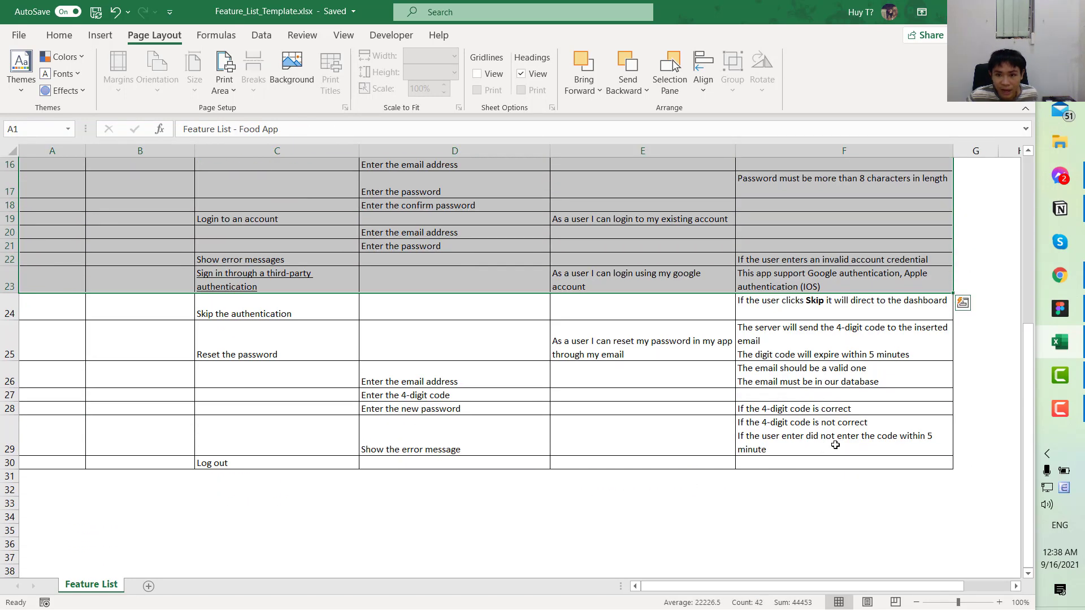
drag(832, 462, 2, 86)
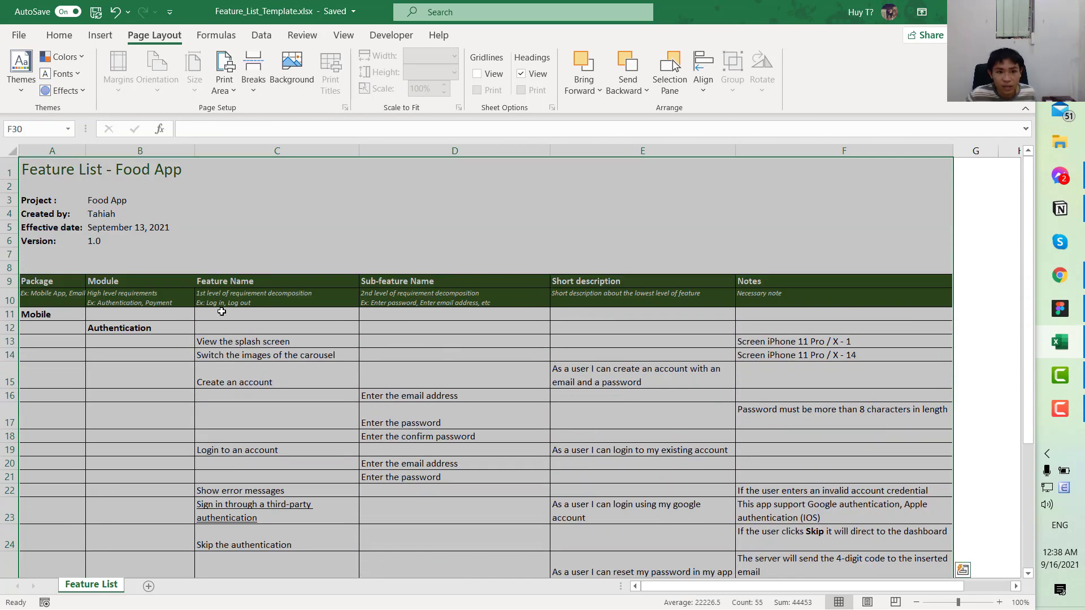
click(253, 185)
drag(260, 170, 724, 265)
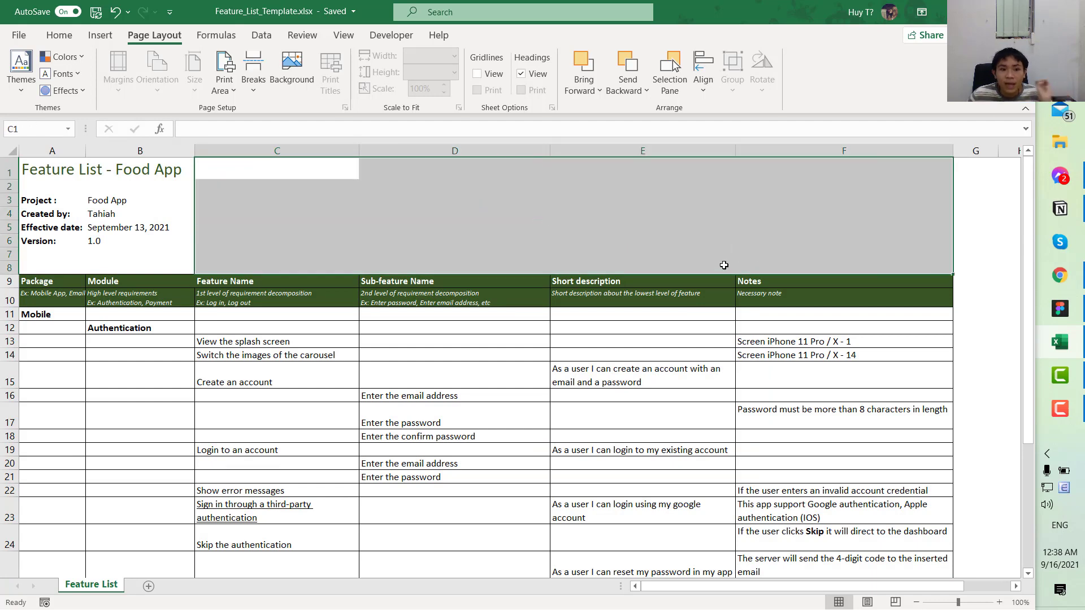
click(245, 218)
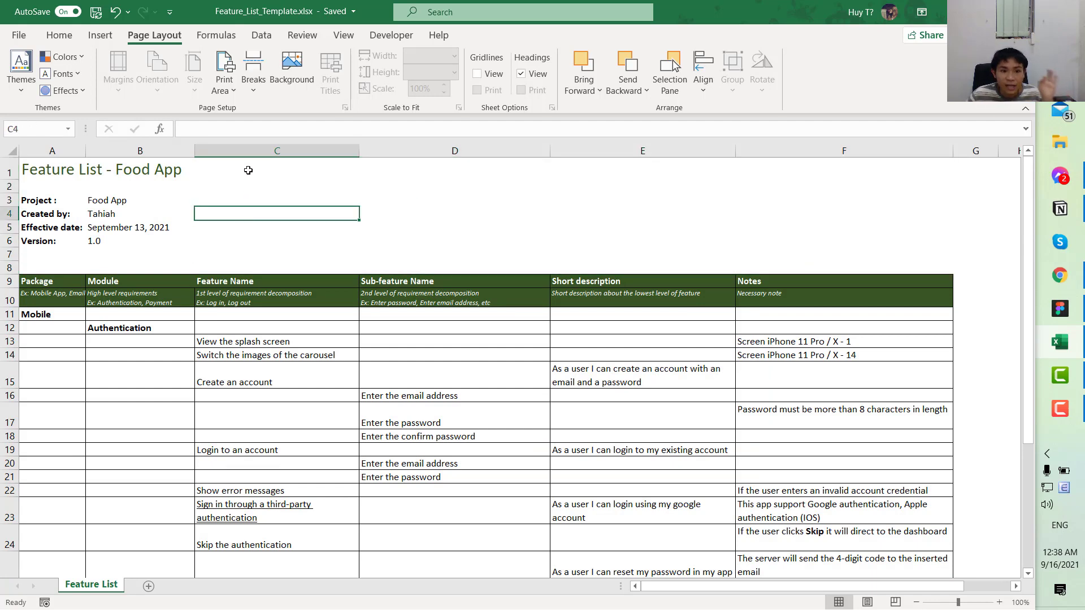
drag(248, 170, 805, 265)
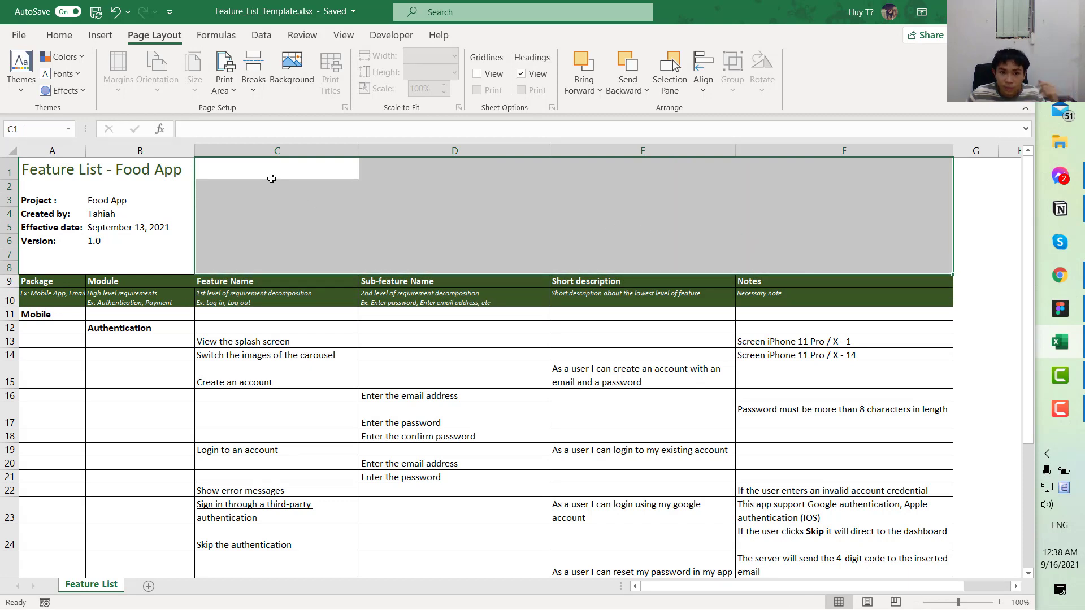
click(271, 174)
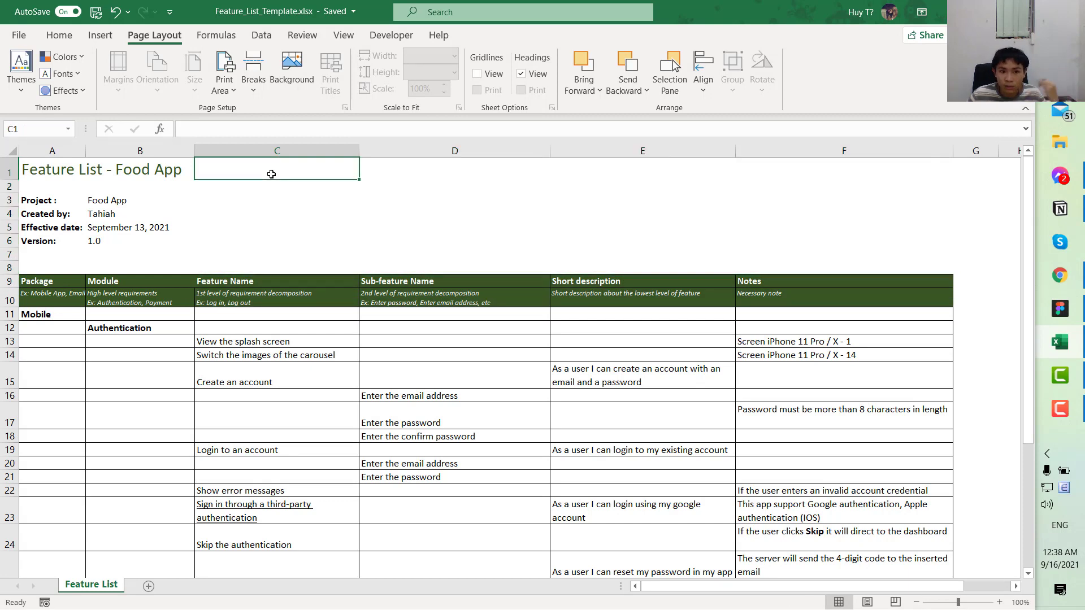
click(416, 173)
drag(317, 177, 753, 267)
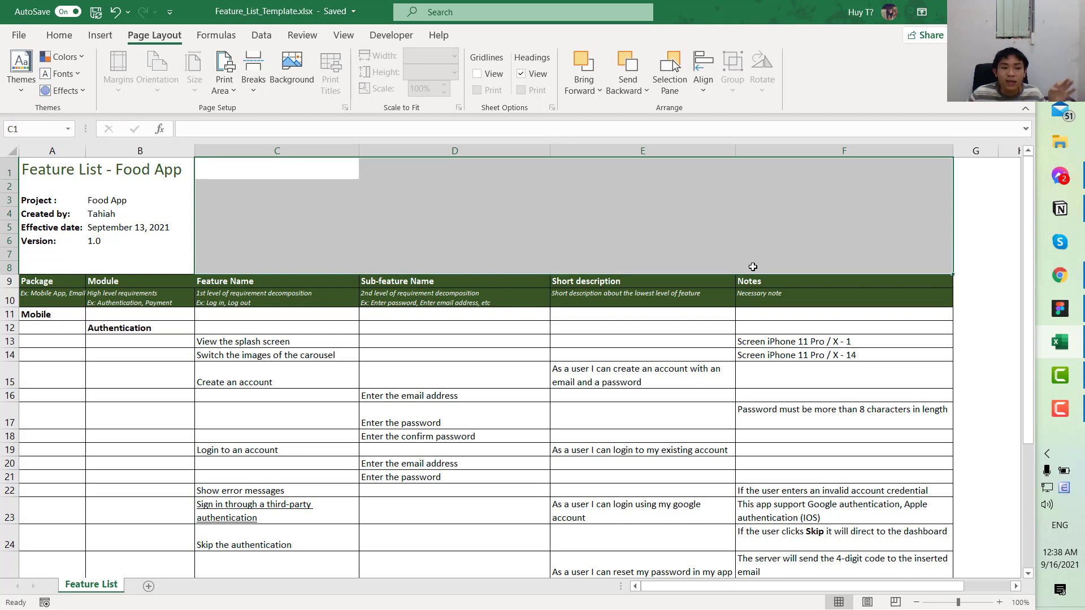
drag(49, 162, 156, 238)
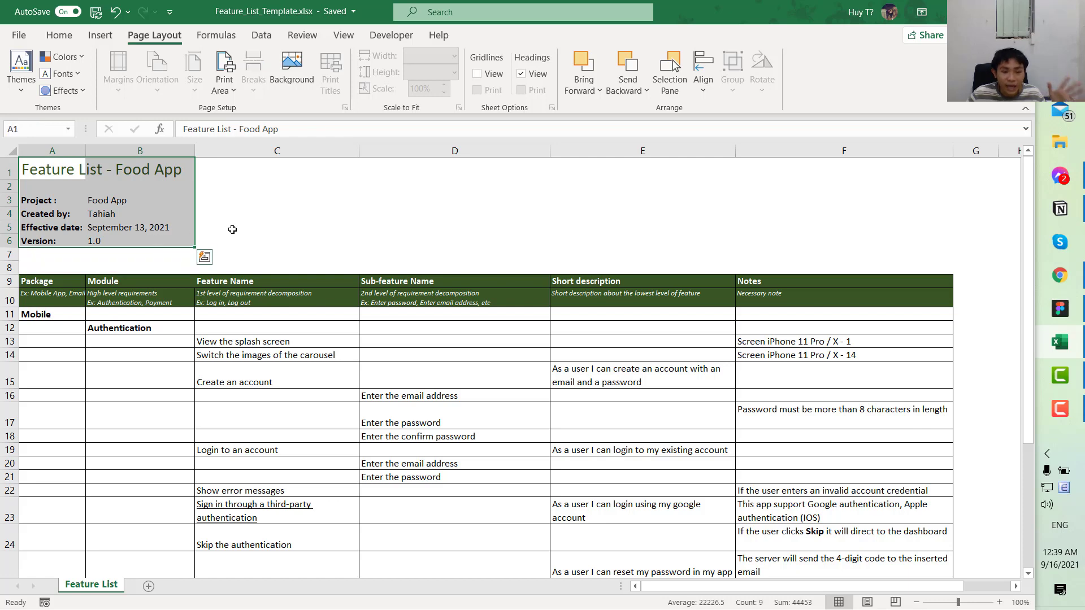
click(258, 210)
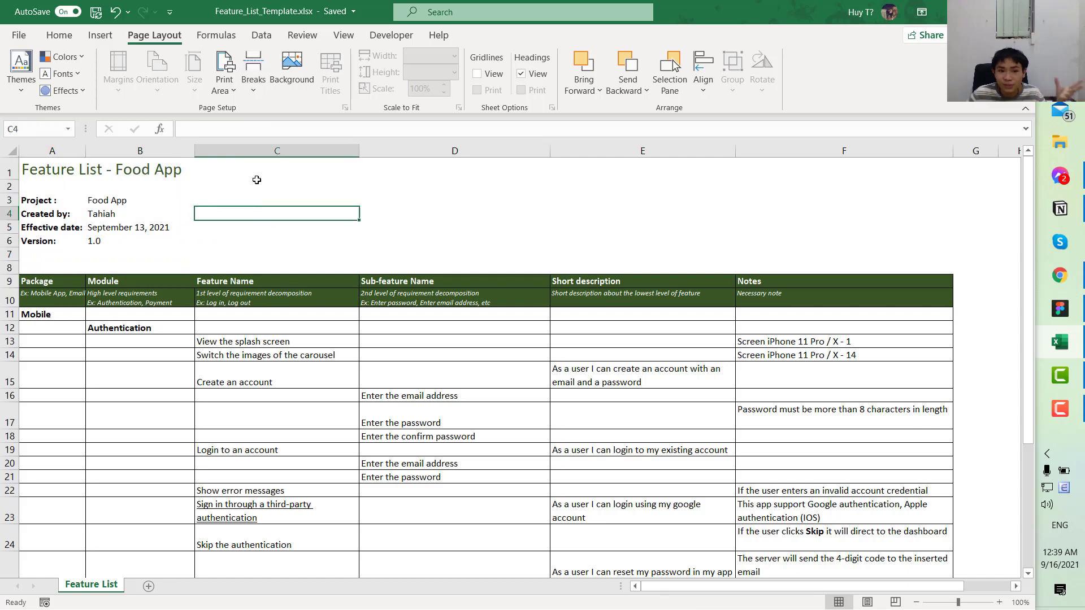